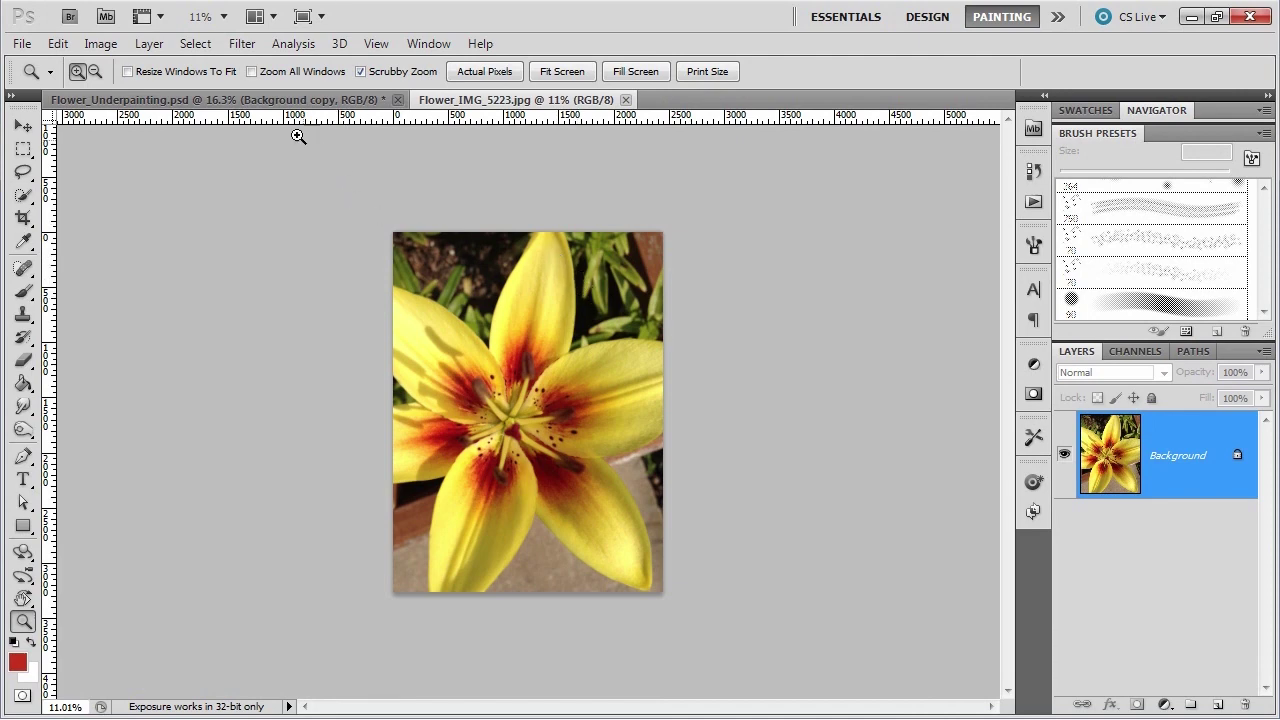
- Delete the Background copy layer from Flower_Underpainting.psd and tile both documents 2 Up
click(293, 98)
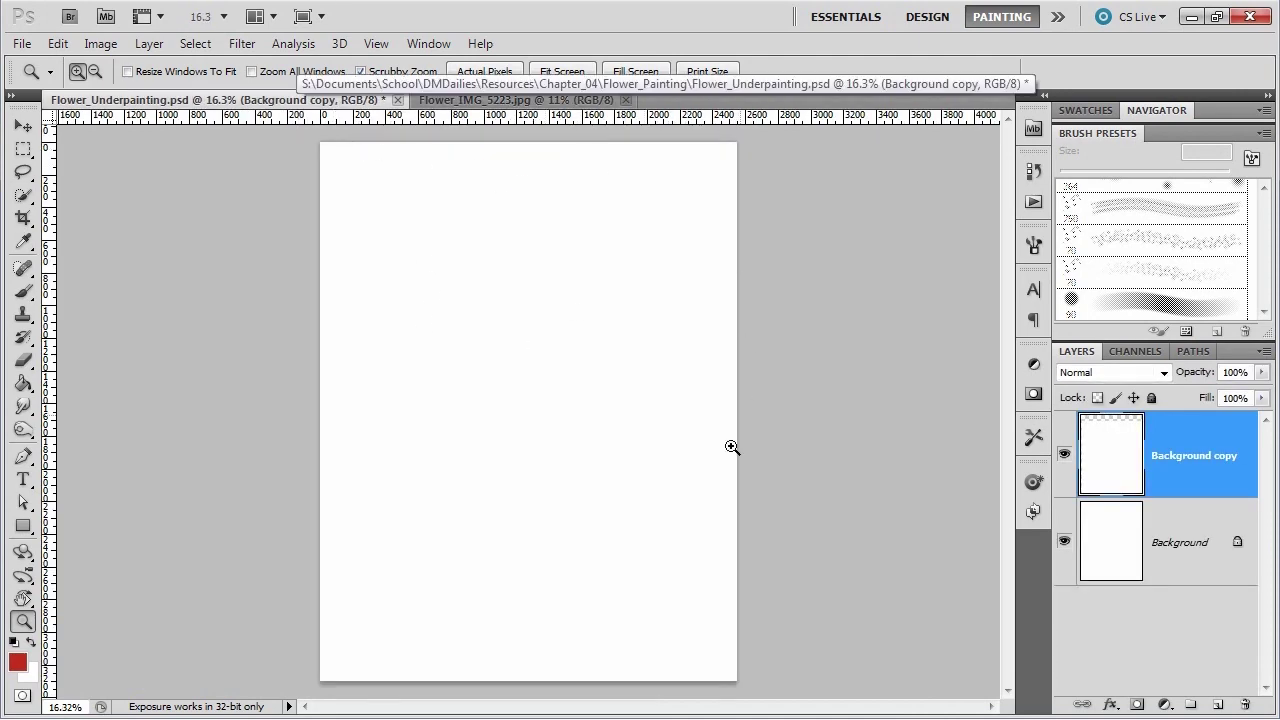
drag(1165, 458, 1247, 704)
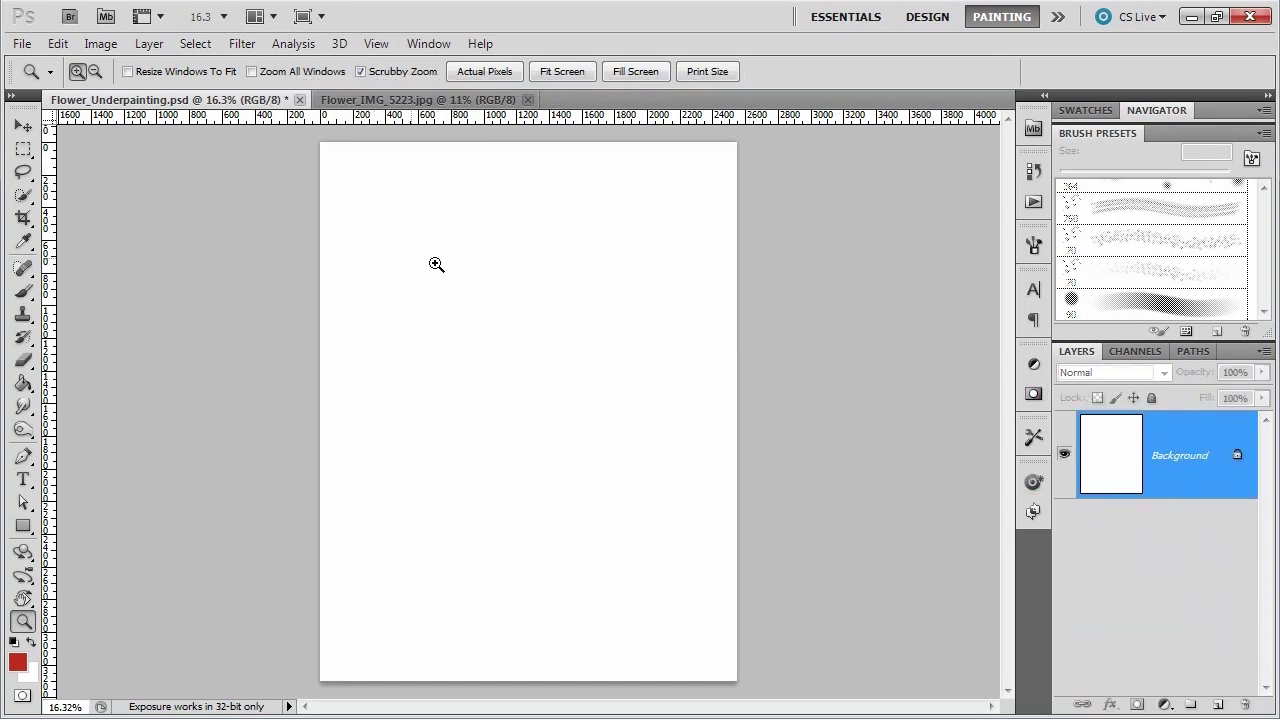
click(363, 100)
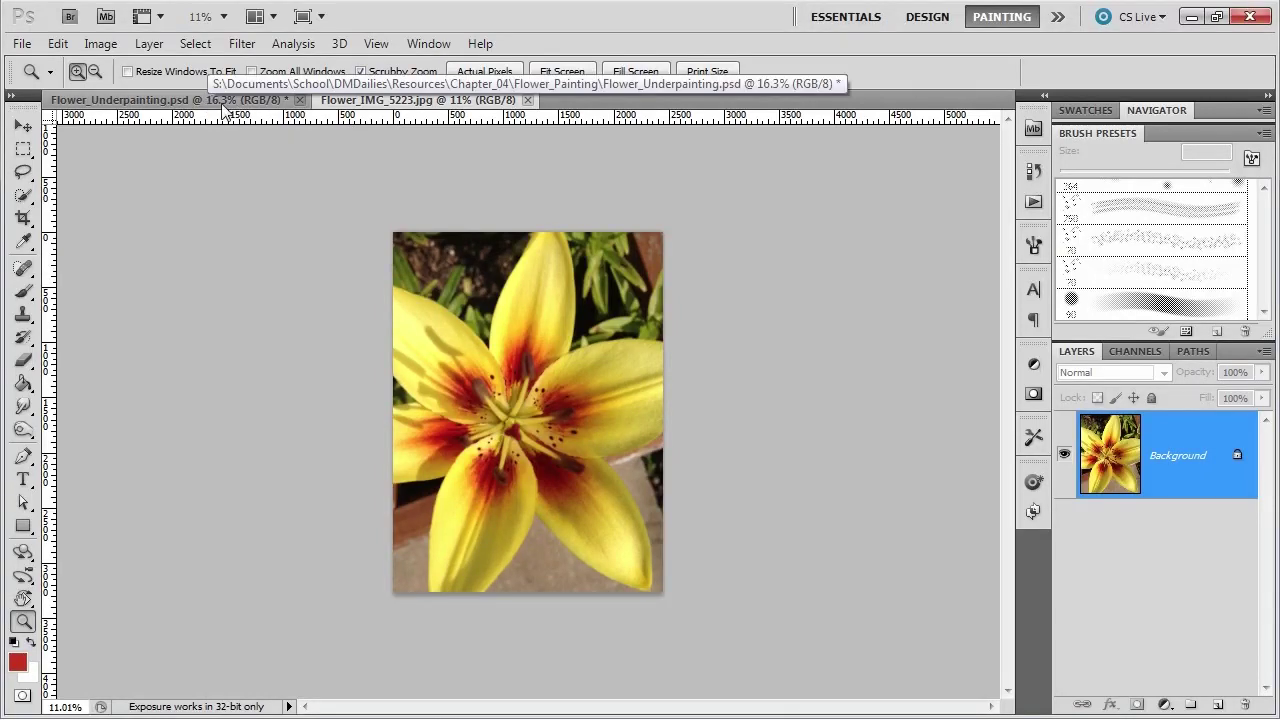
click(275, 18)
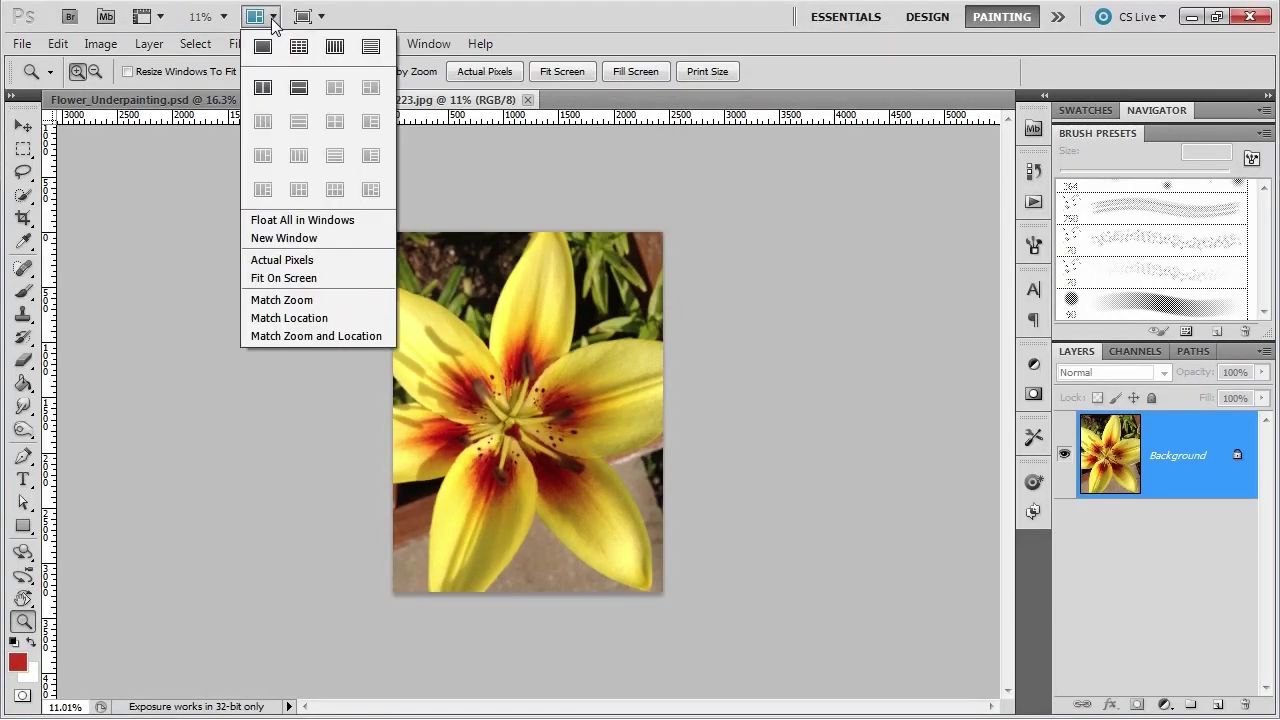
click(263, 90)
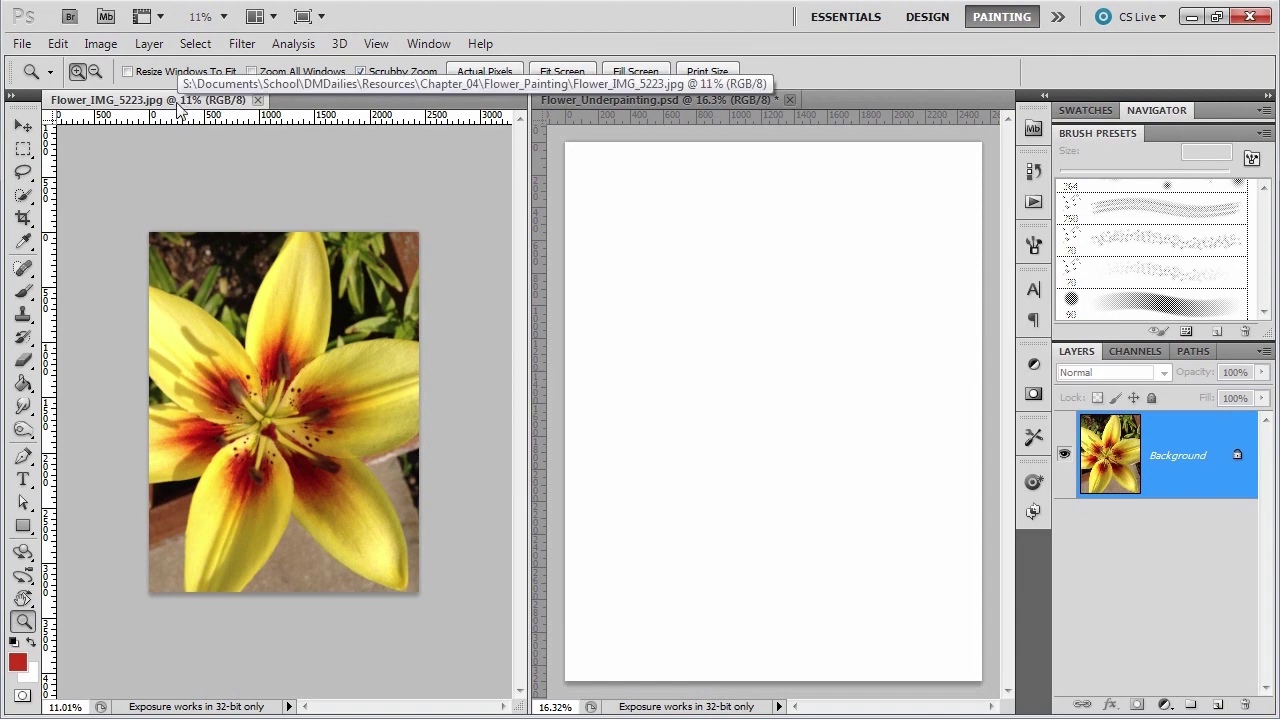
- Put the lily photo tab first, re-tile 2 Up, and widen the underpainting's window
drag(176, 100, 805, 108)
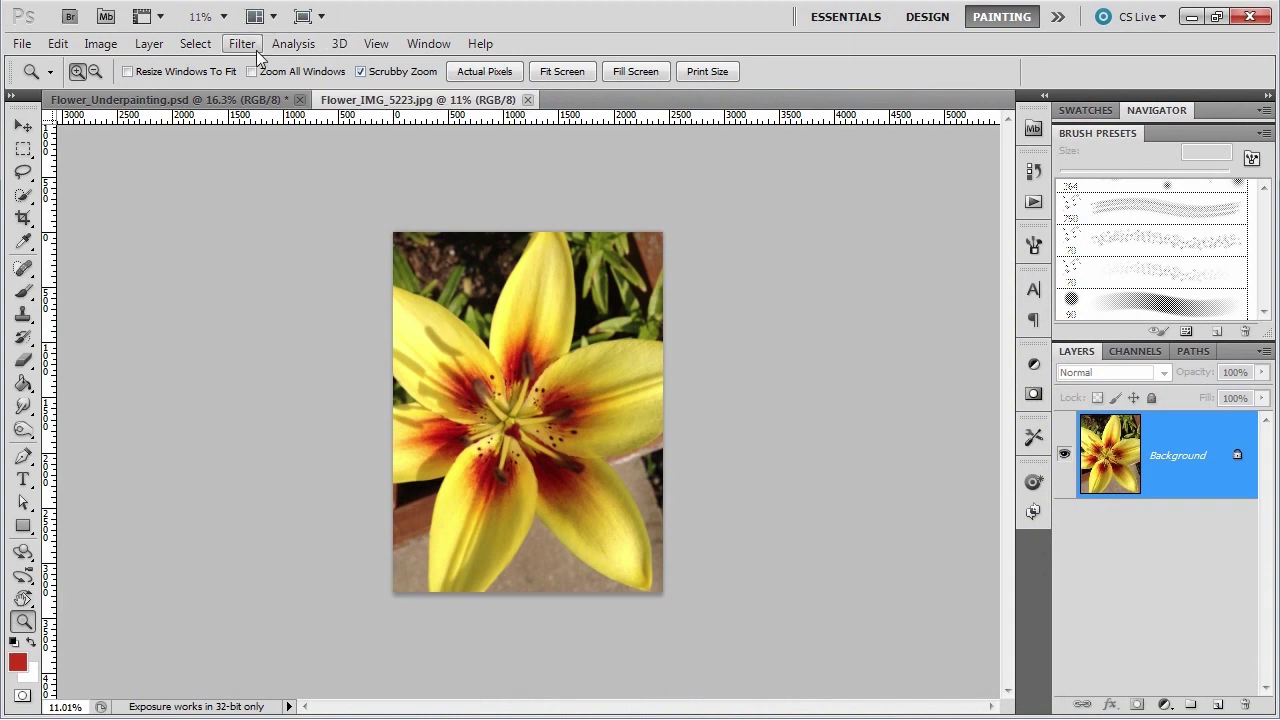
drag(338, 100, 95, 98)
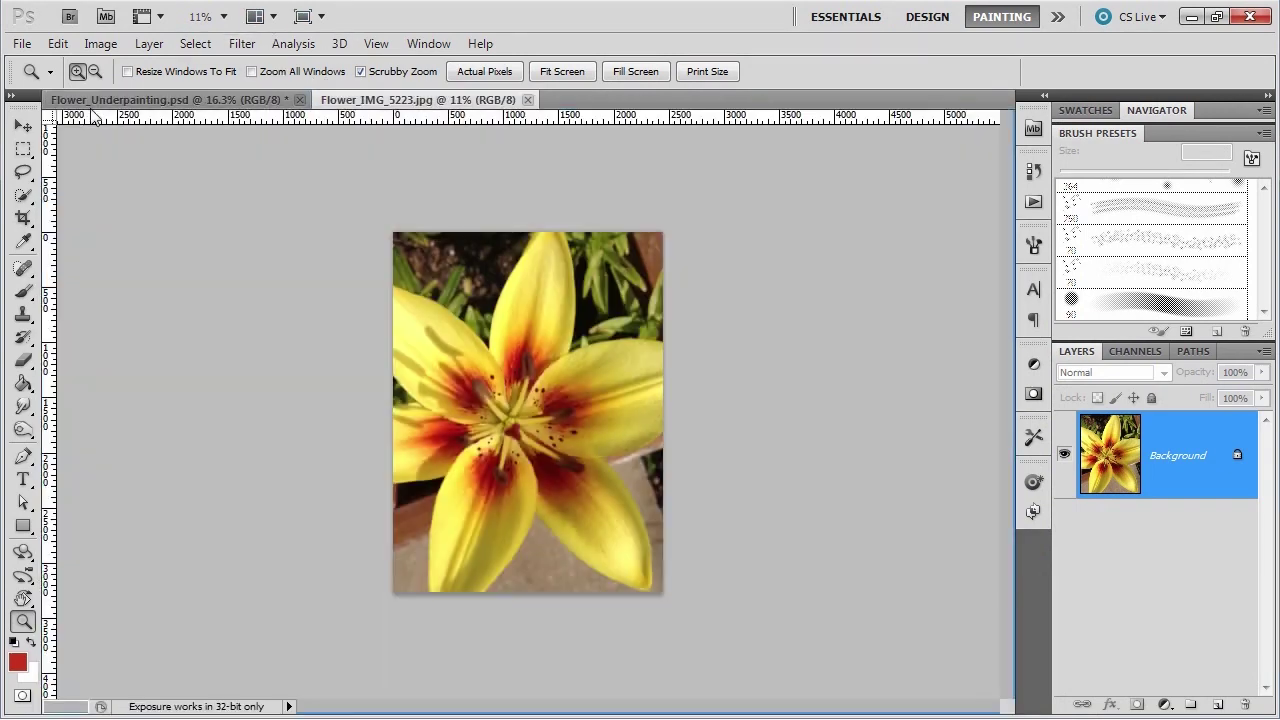
drag(409, 100, 550, 100)
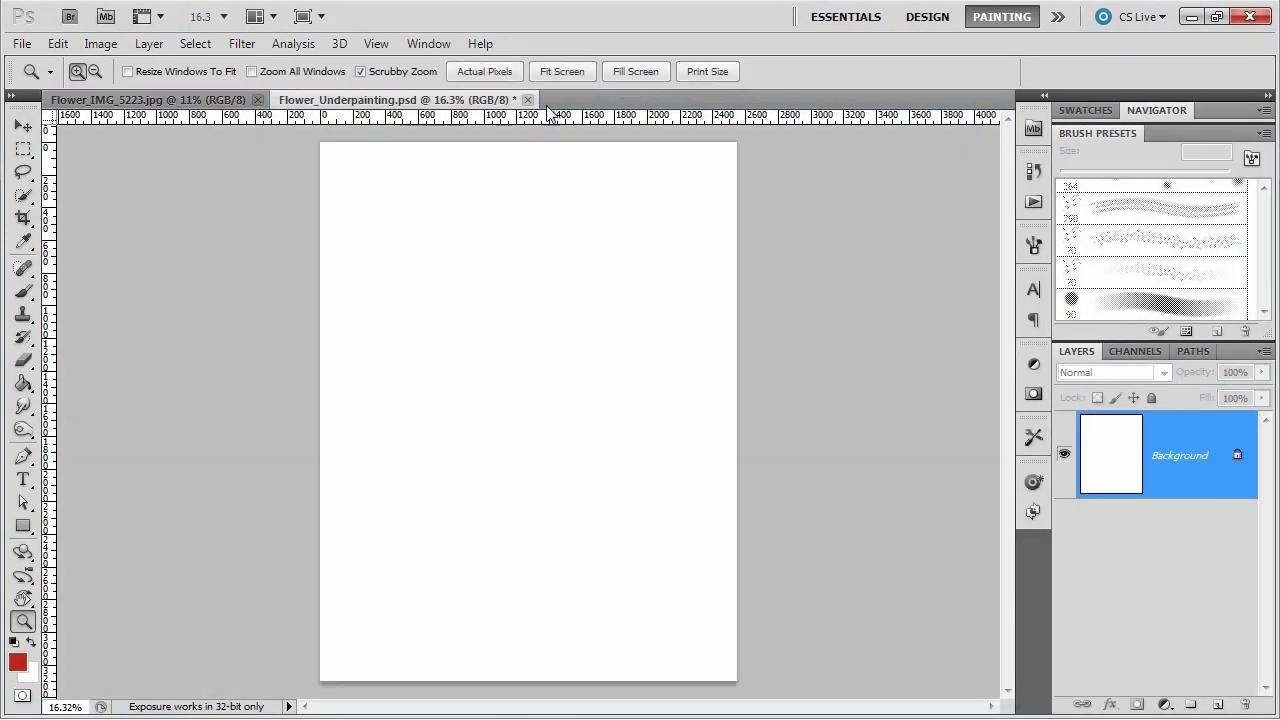
click(257, 16)
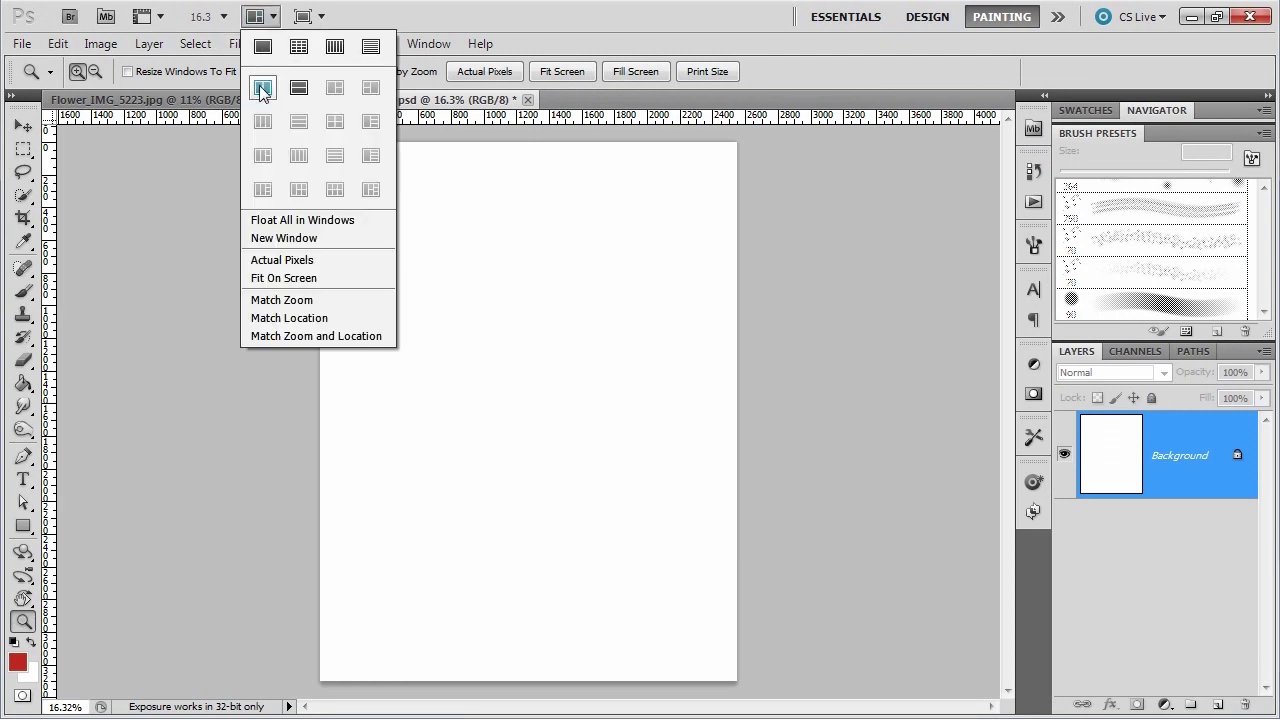
click(262, 88)
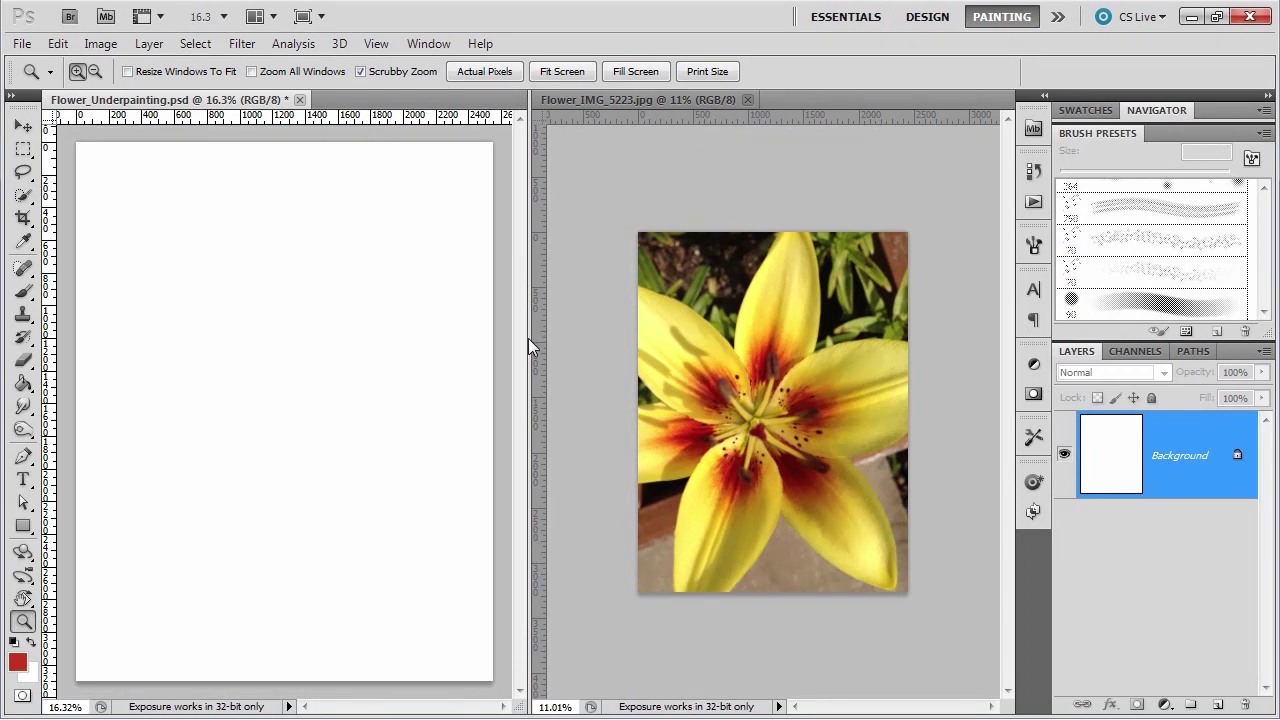
drag(528, 338, 700, 325)
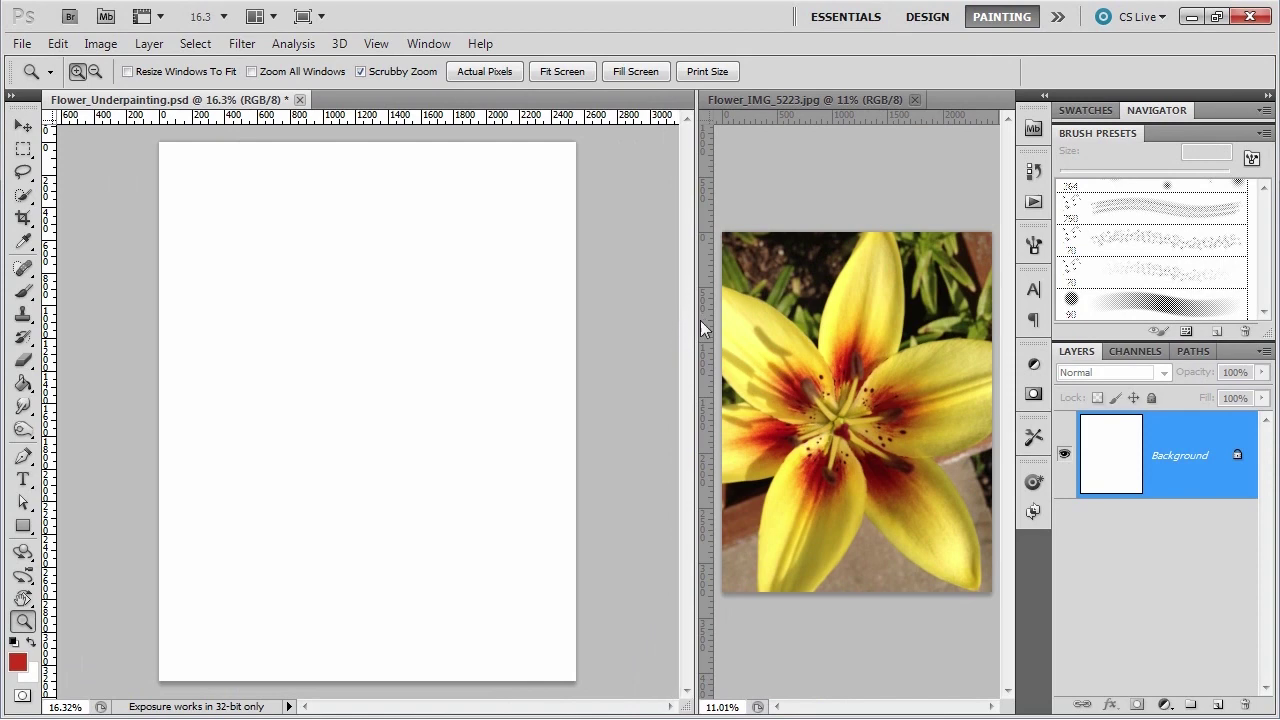
- Turn on Zoom All Windows, then zoom both documents in twice and back out
click(252, 72)
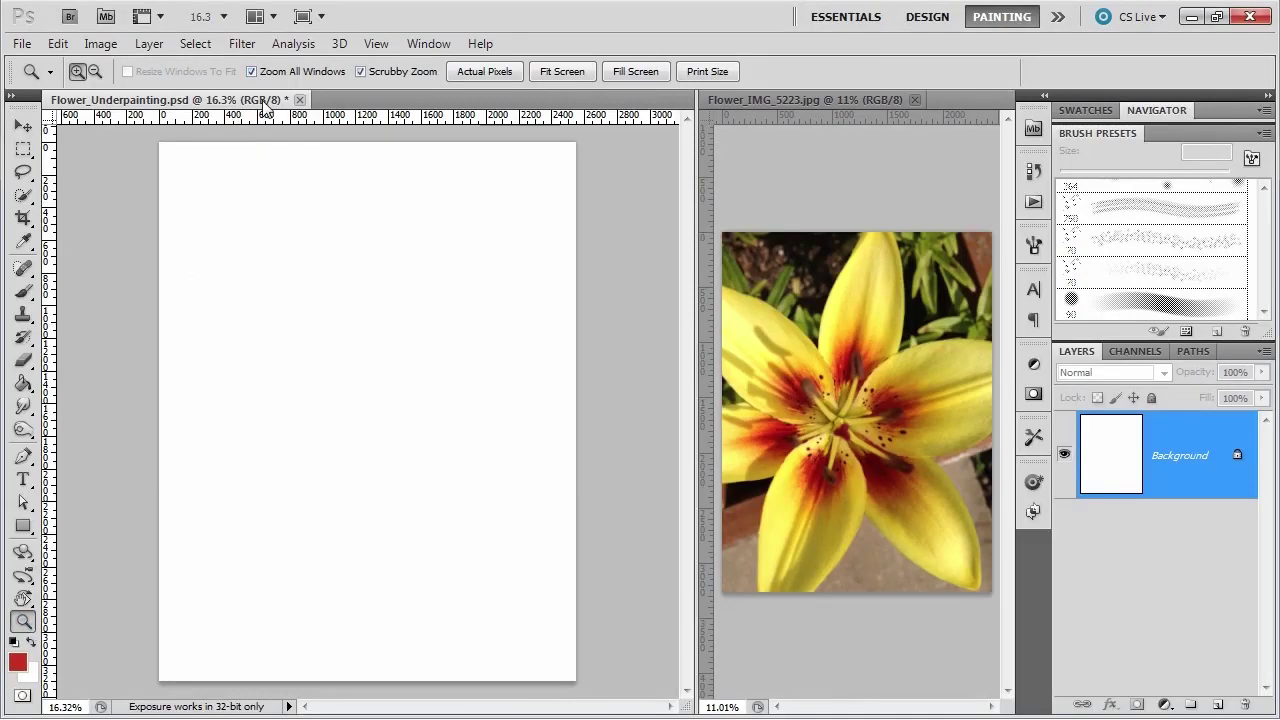
click(382, 364)
click(410, 400)
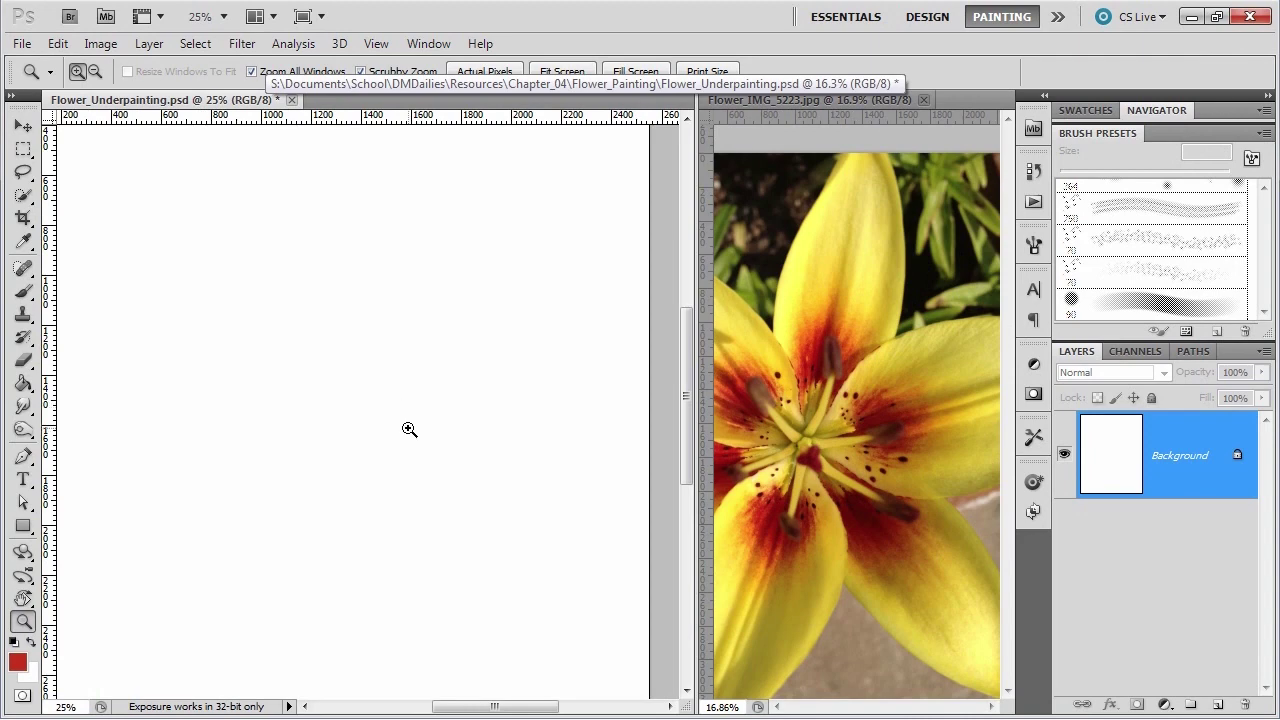
drag(394, 447, 494, 443)
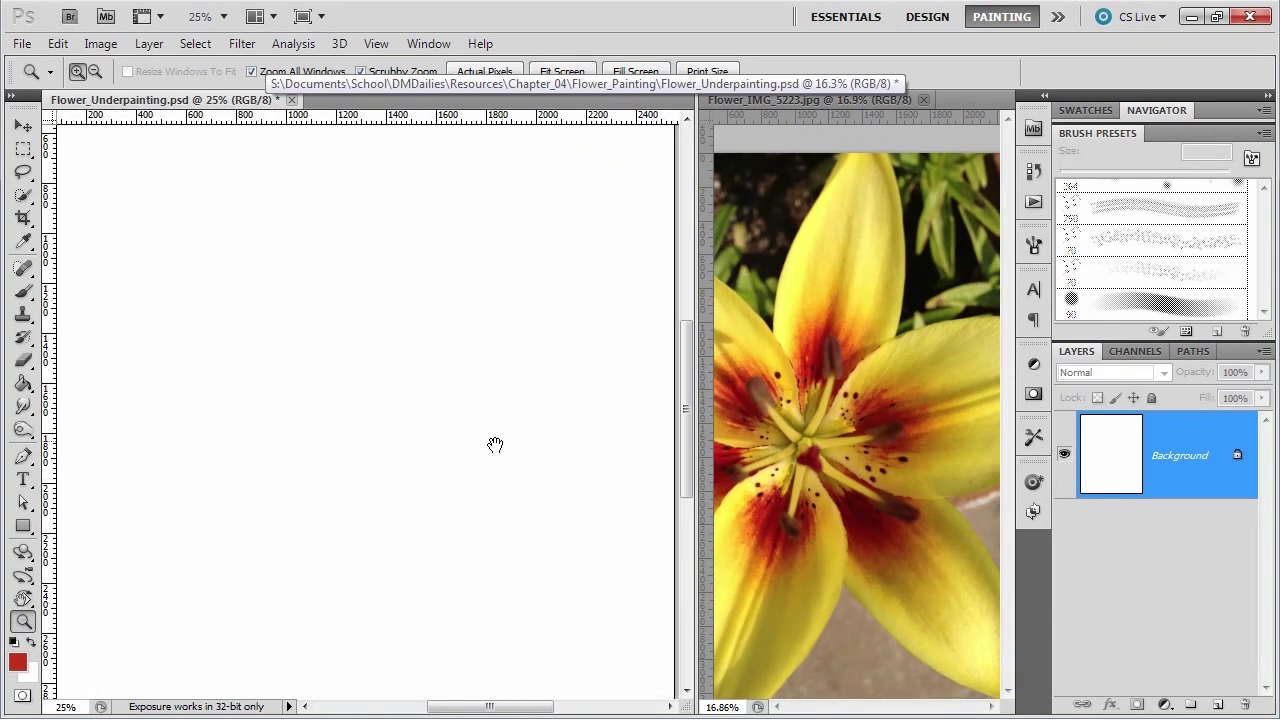
alt+click(382, 398)
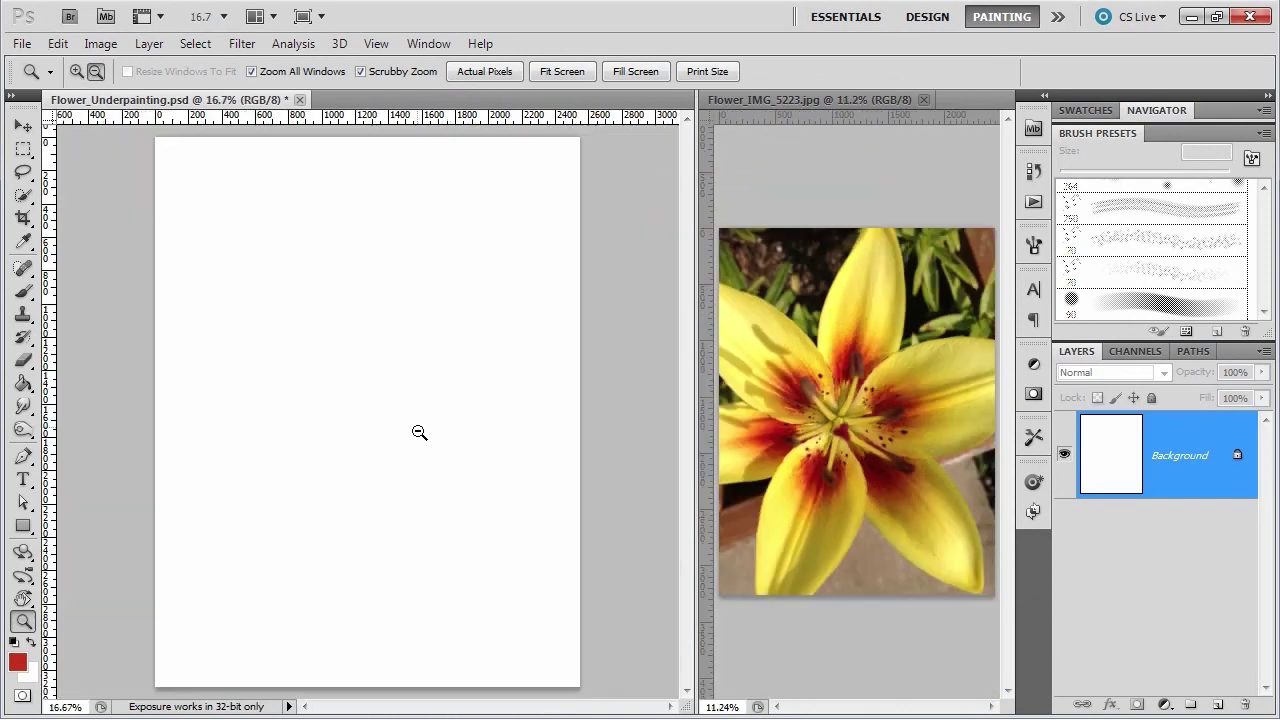
alt+click(418, 436)
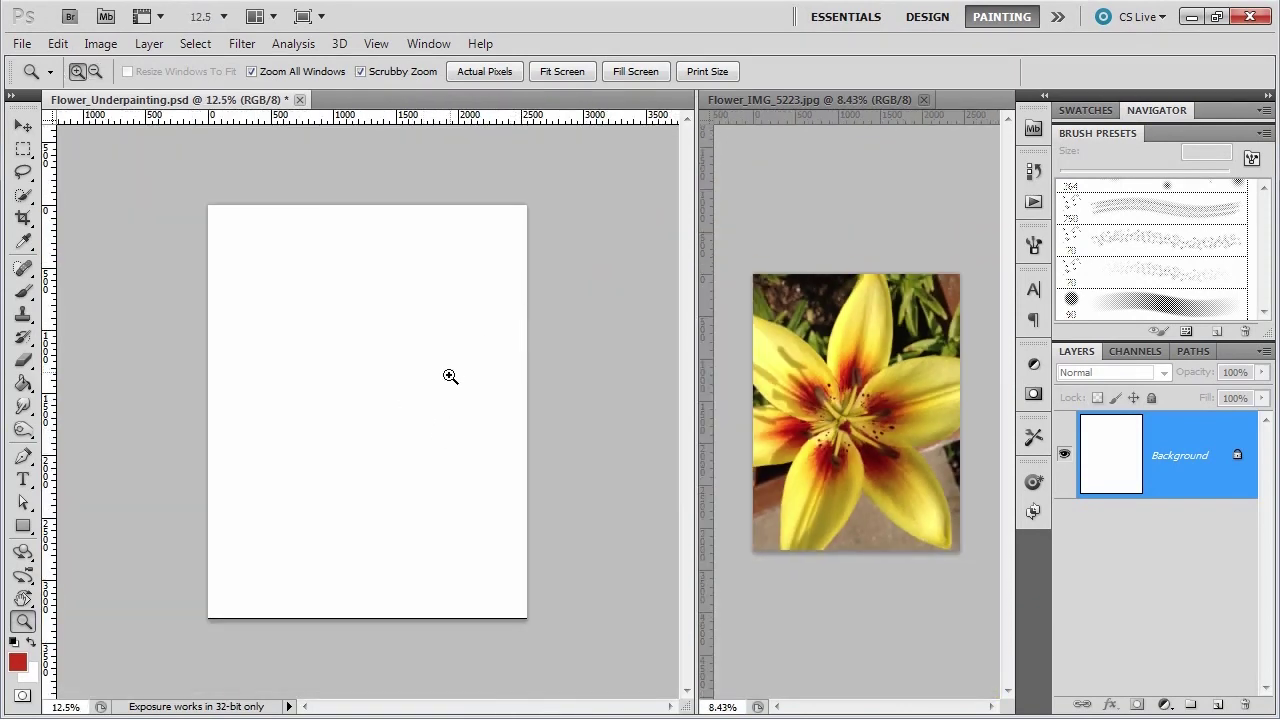
- Scrubby-zoom both documents down to roughly 16.5–17%
click(415, 400)
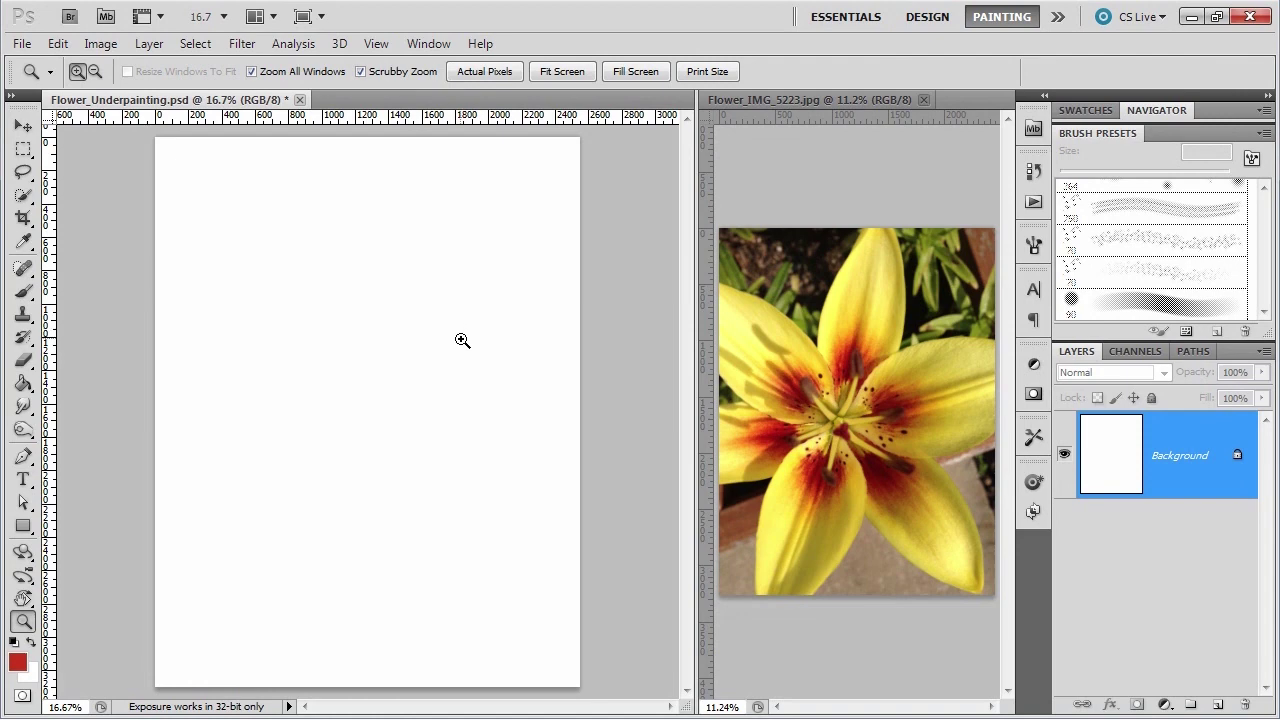
drag(478, 370, 481, 357)
drag(506, 289, 494, 301)
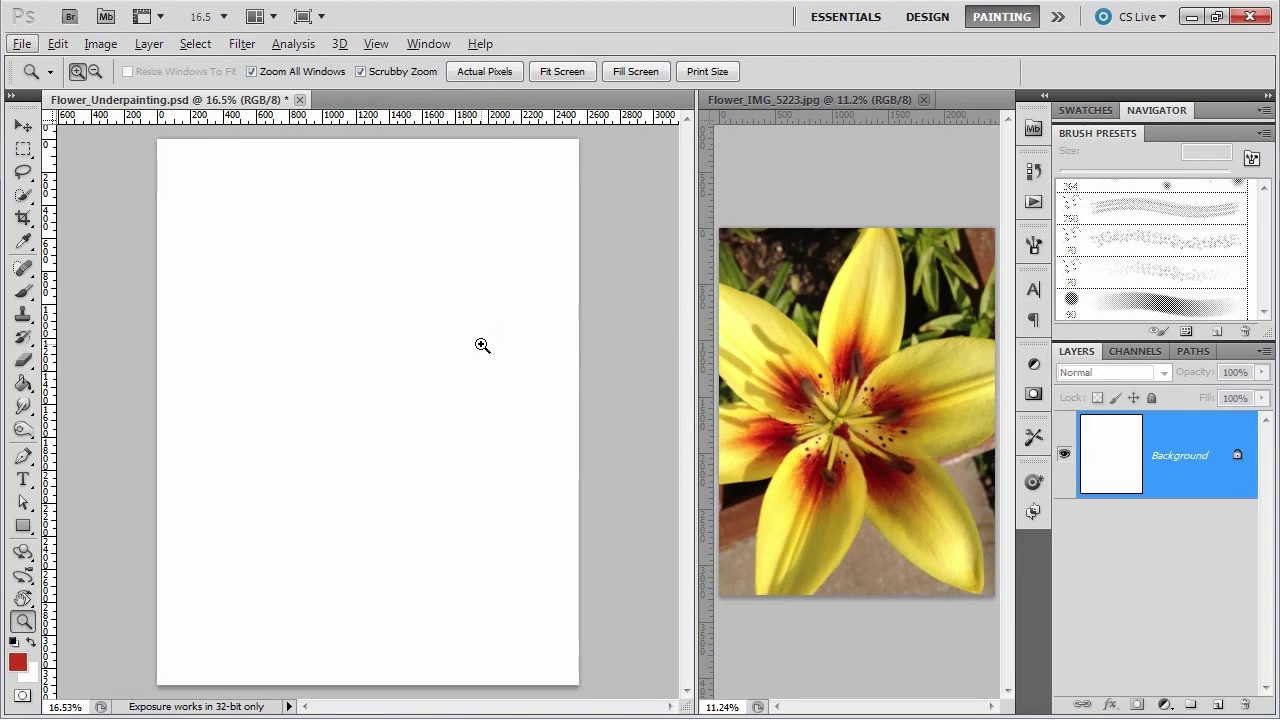
alt+scroll(481, 342, down, 2)
alt+scroll(483, 339, up, 3)
alt+scroll(480, 341, down, 1)
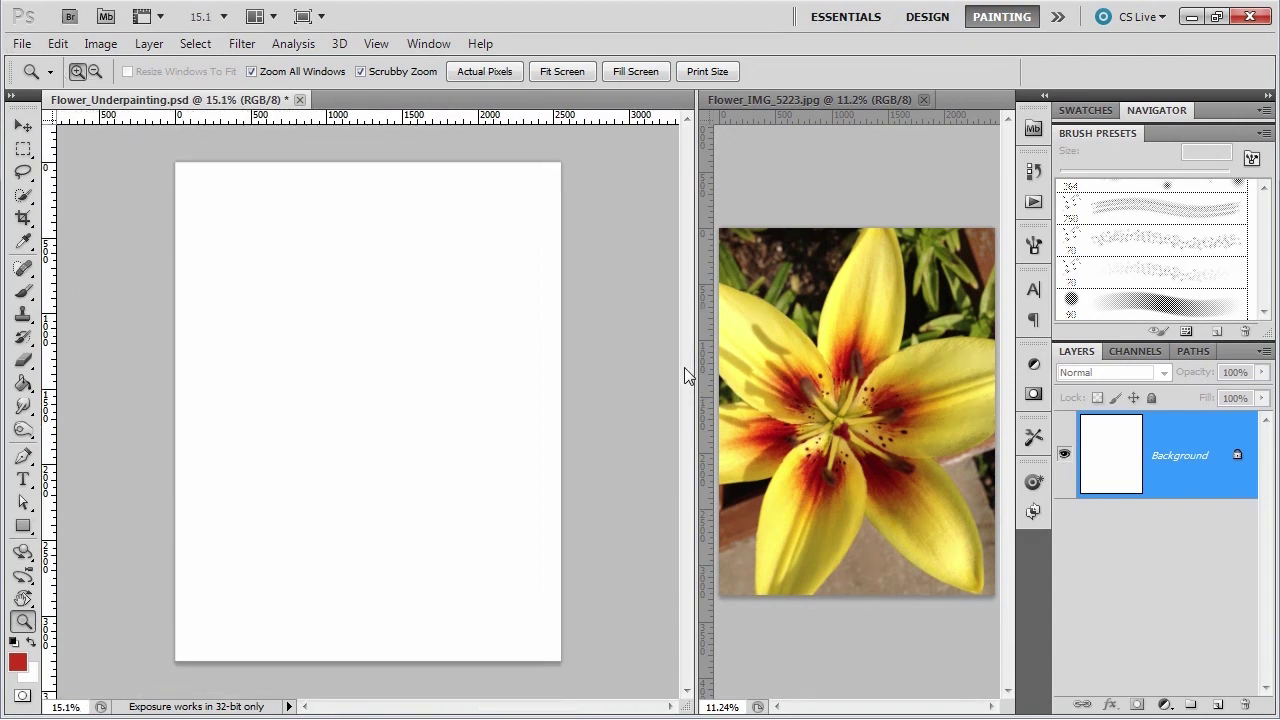
scroll(687, 360, up, 1)
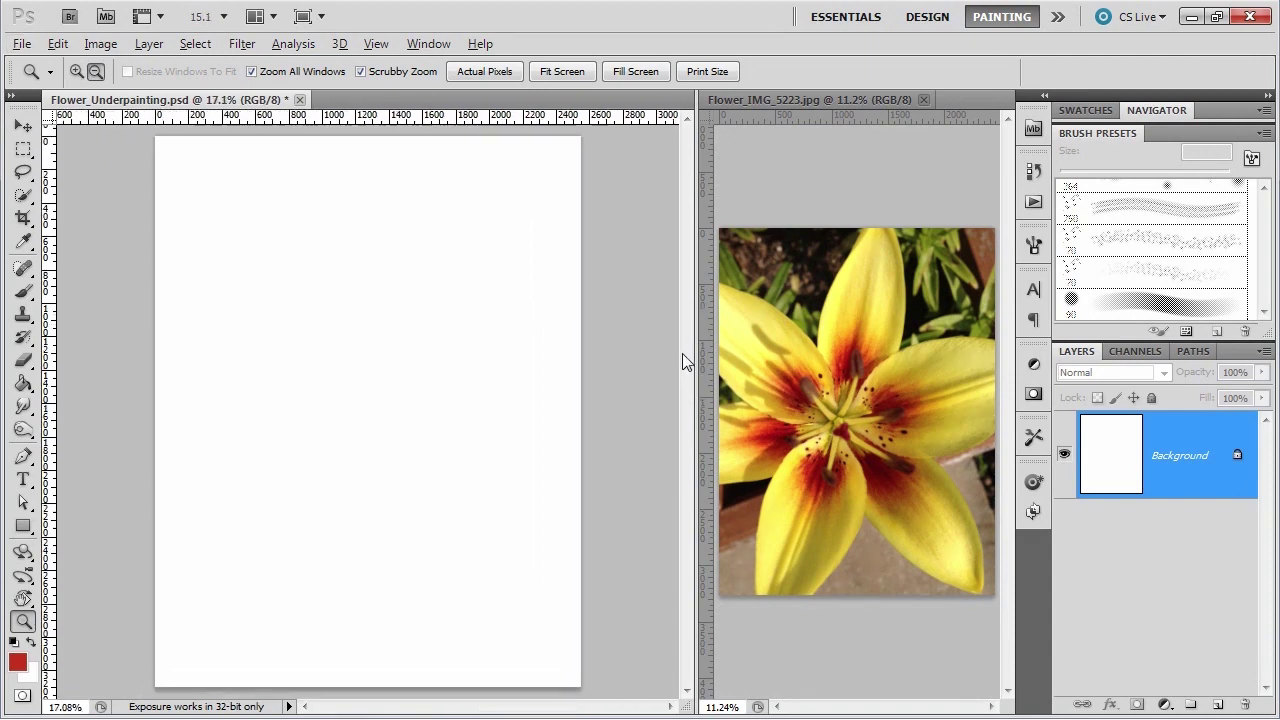
click(24, 598)
- Tilt the underpainting view 15° with the Rotate View Tool, then reset it to 0°
click(68, 597)
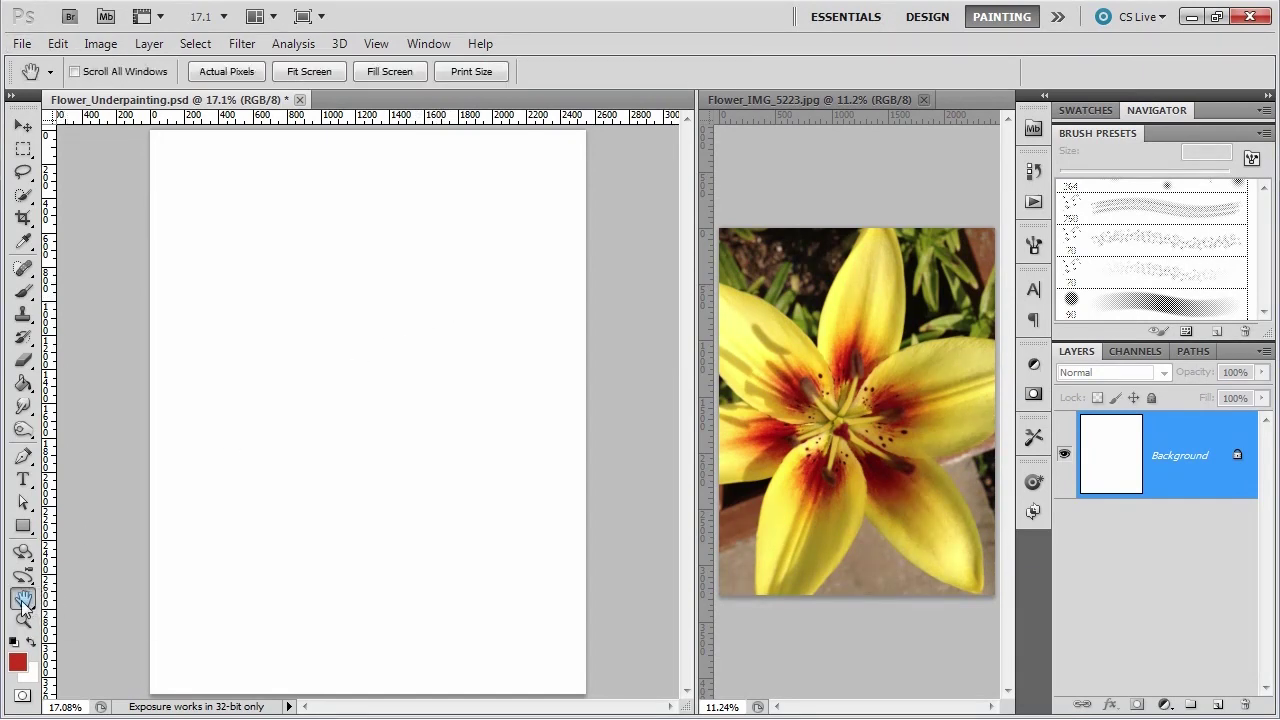
click(24, 598)
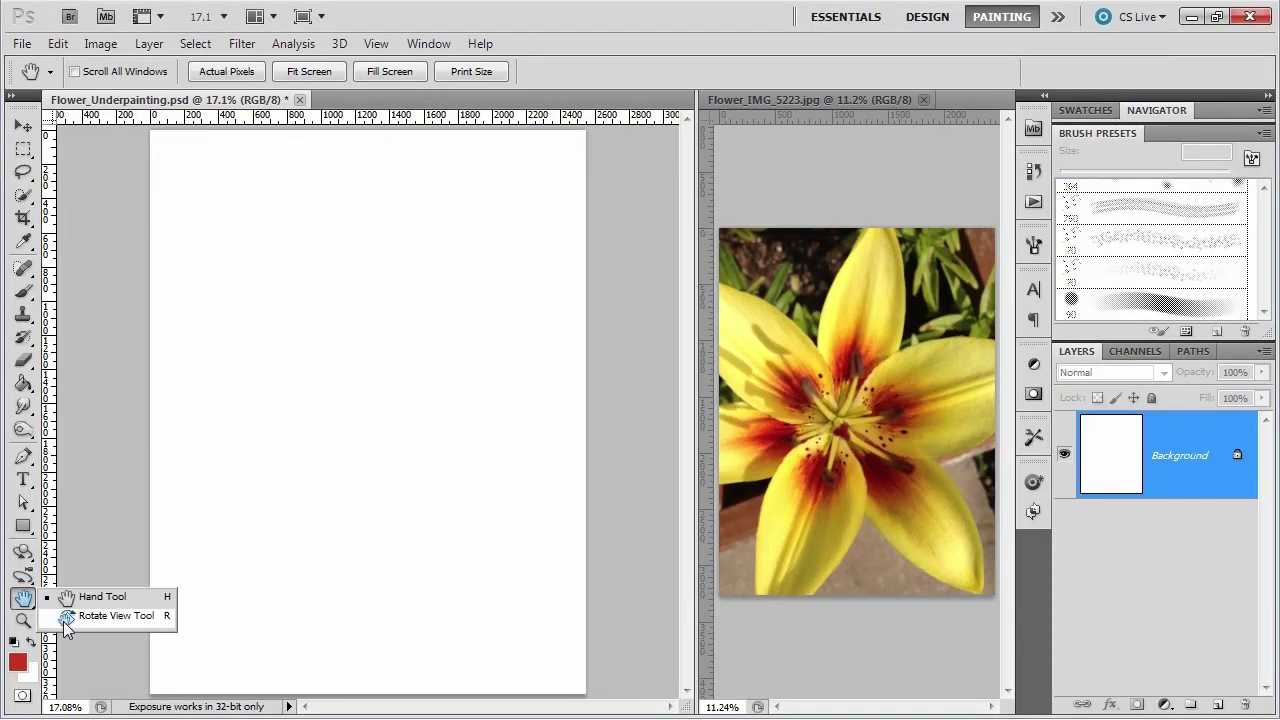
click(66, 618)
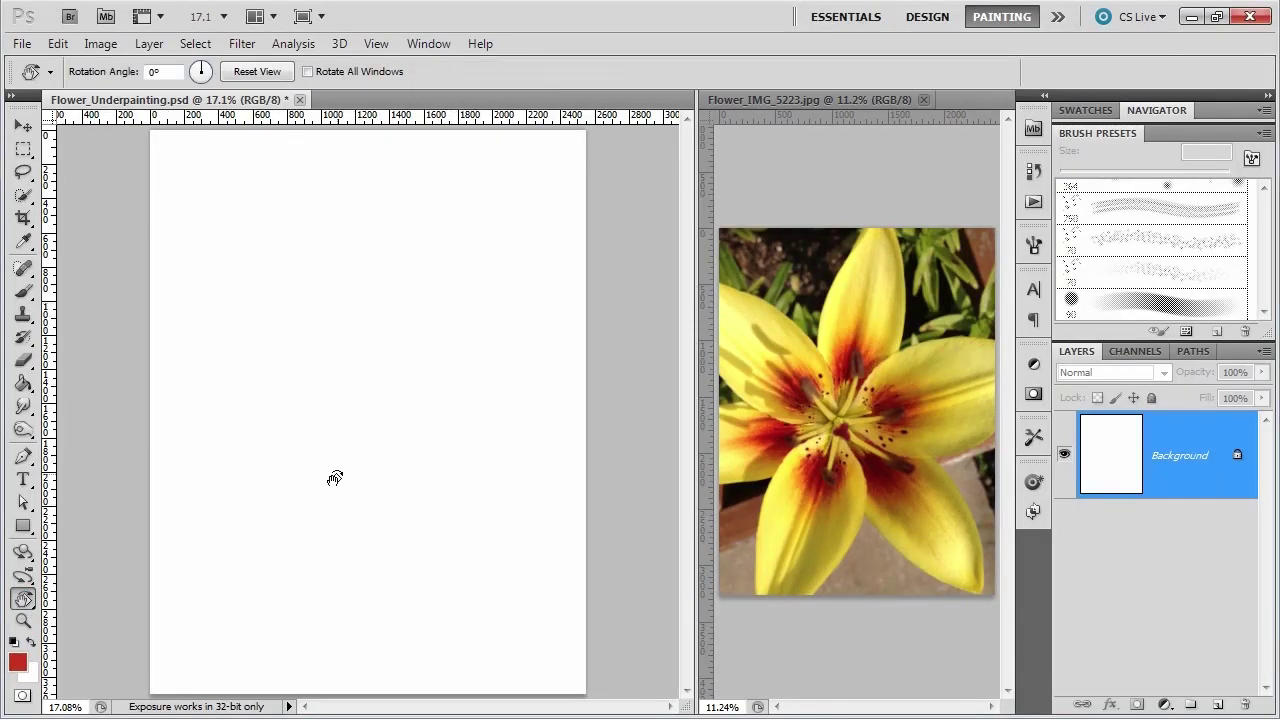
mouse_move(319, 536)
mouse_down()
mouse_move(291, 506)
mouse_move(331, 543)
mouse_up()
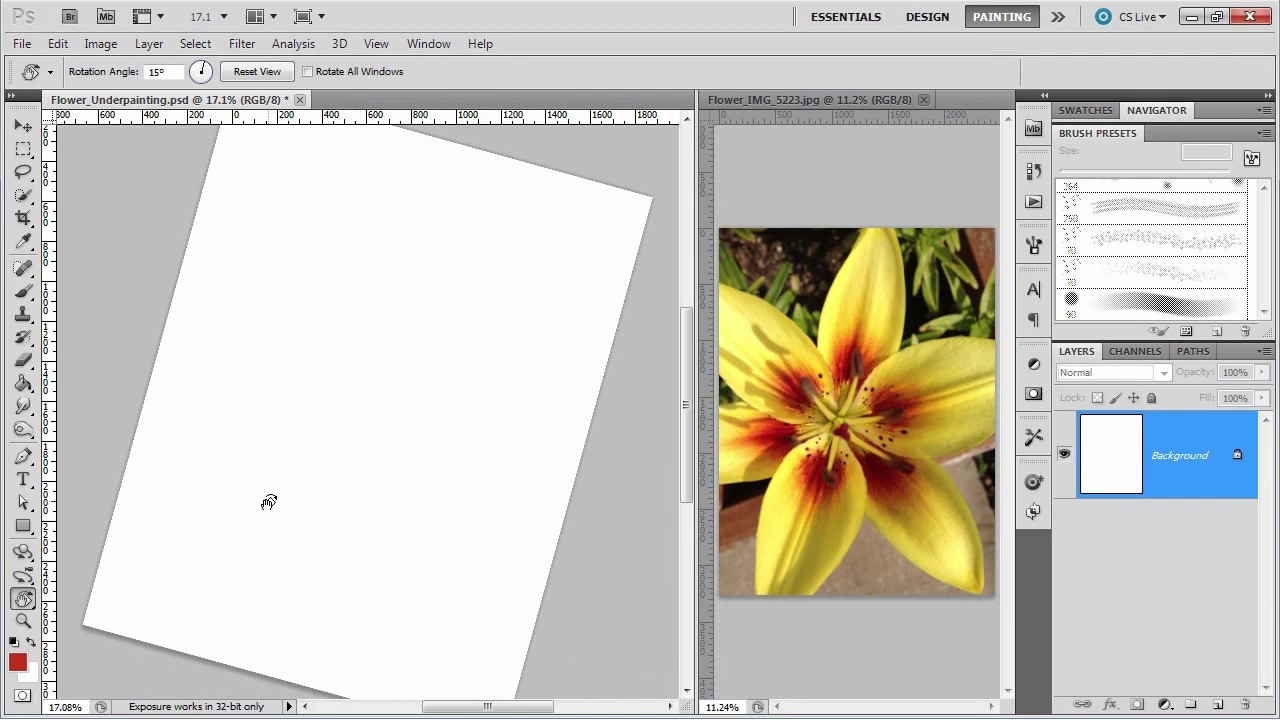
click(256, 70)
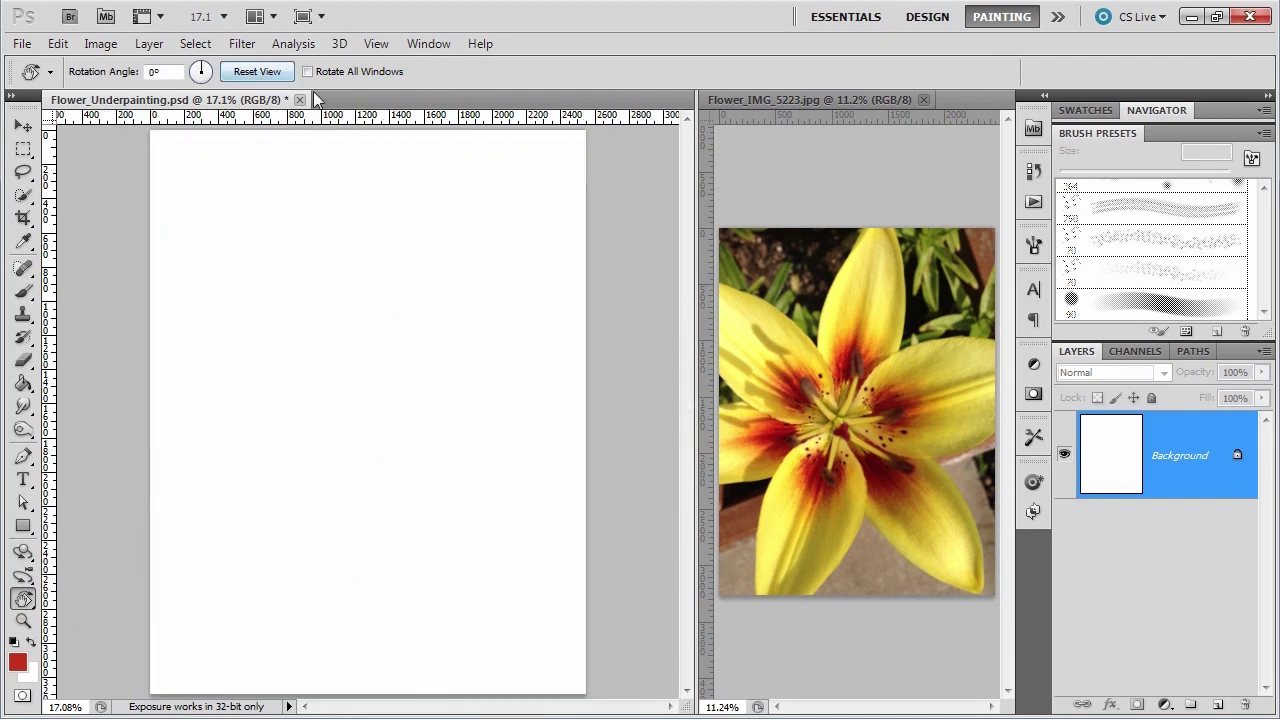
- Enable Rotate All Windows, rotate both views to -6°, reset to 0°, and return to the Hand Tool
click(308, 71)
drag(334, 554, 410, 580)
drag(487, 540, 389, 580)
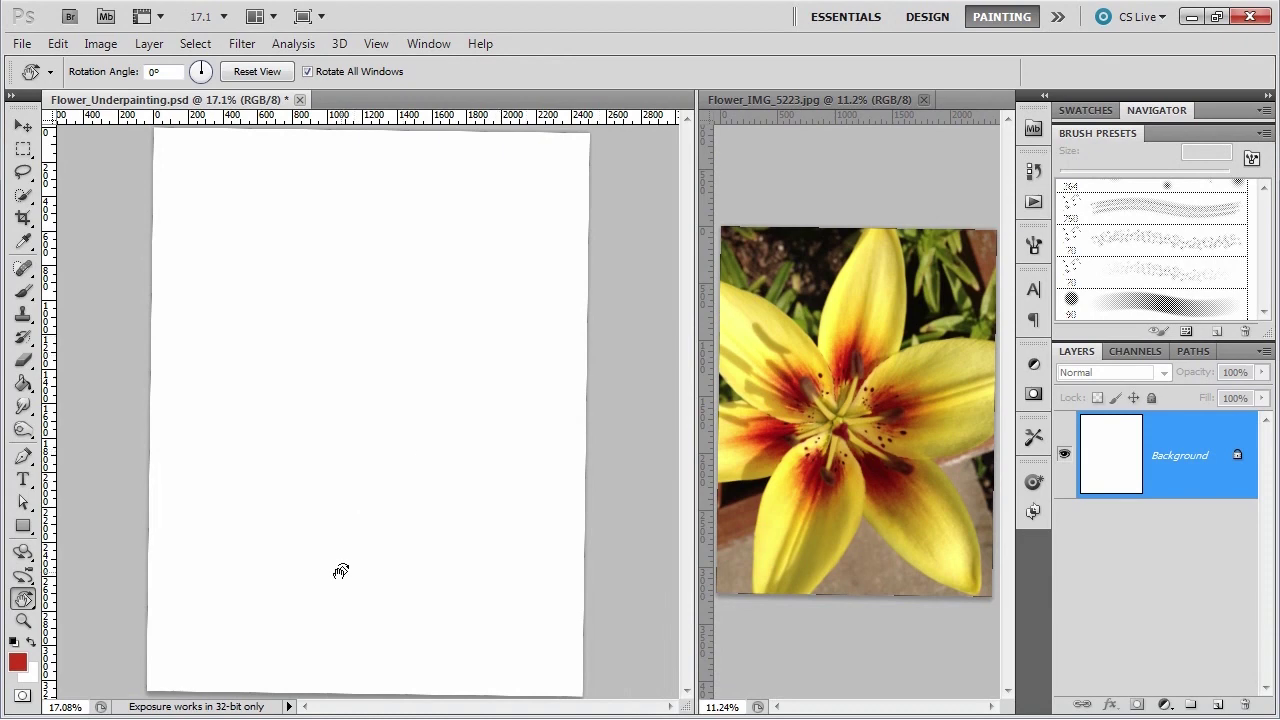
drag(337, 571, 380, 566)
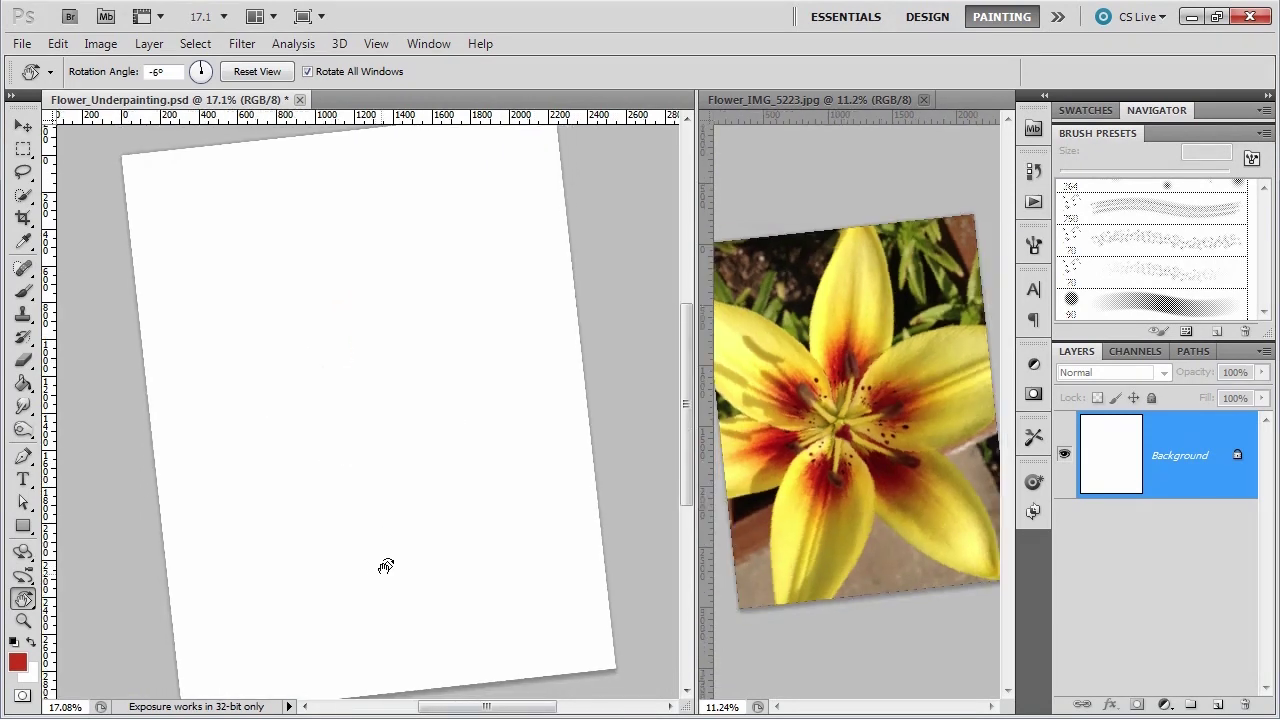
click(262, 74)
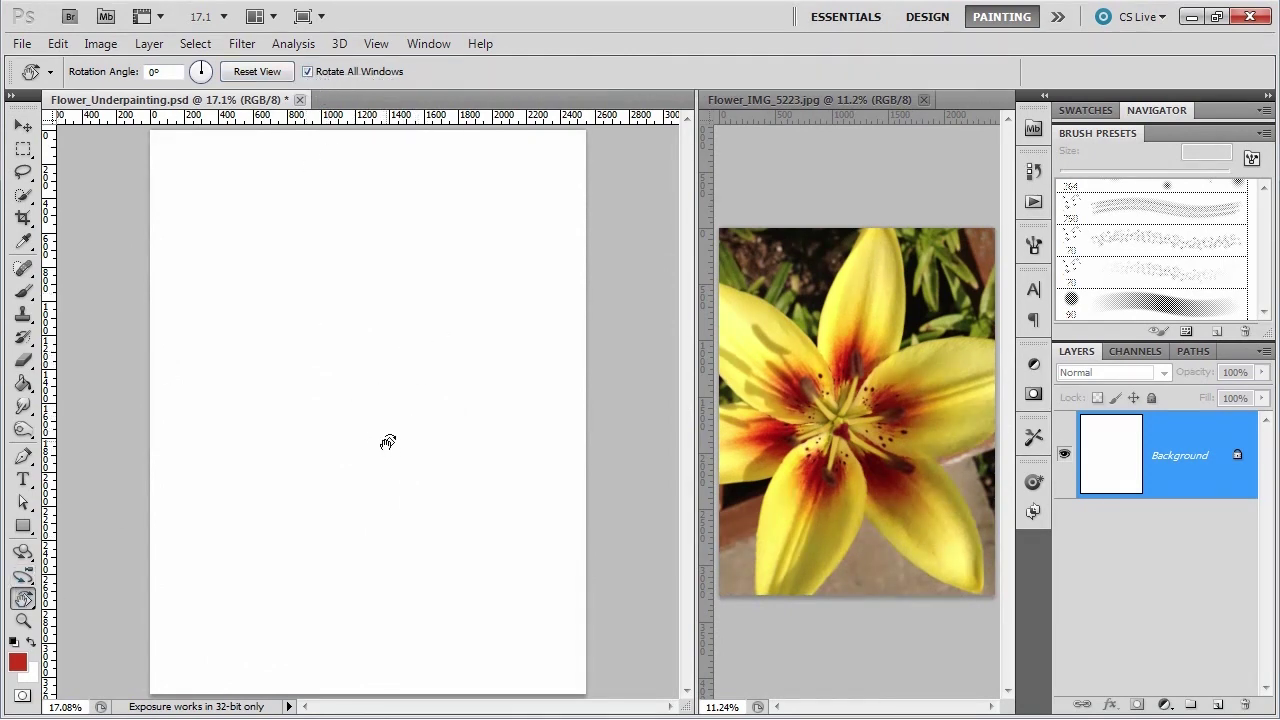
click(23, 598)
click(66, 598)
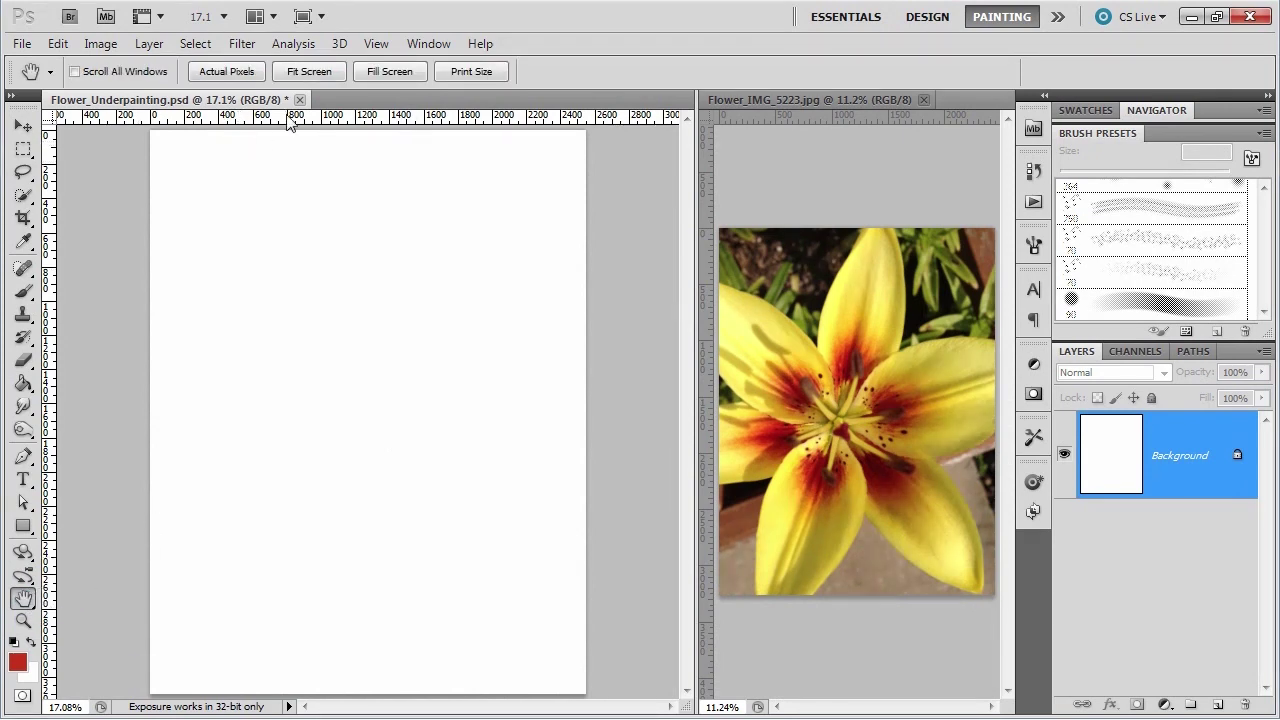
click(98, 72)
click(30, 620)
click(412, 495)
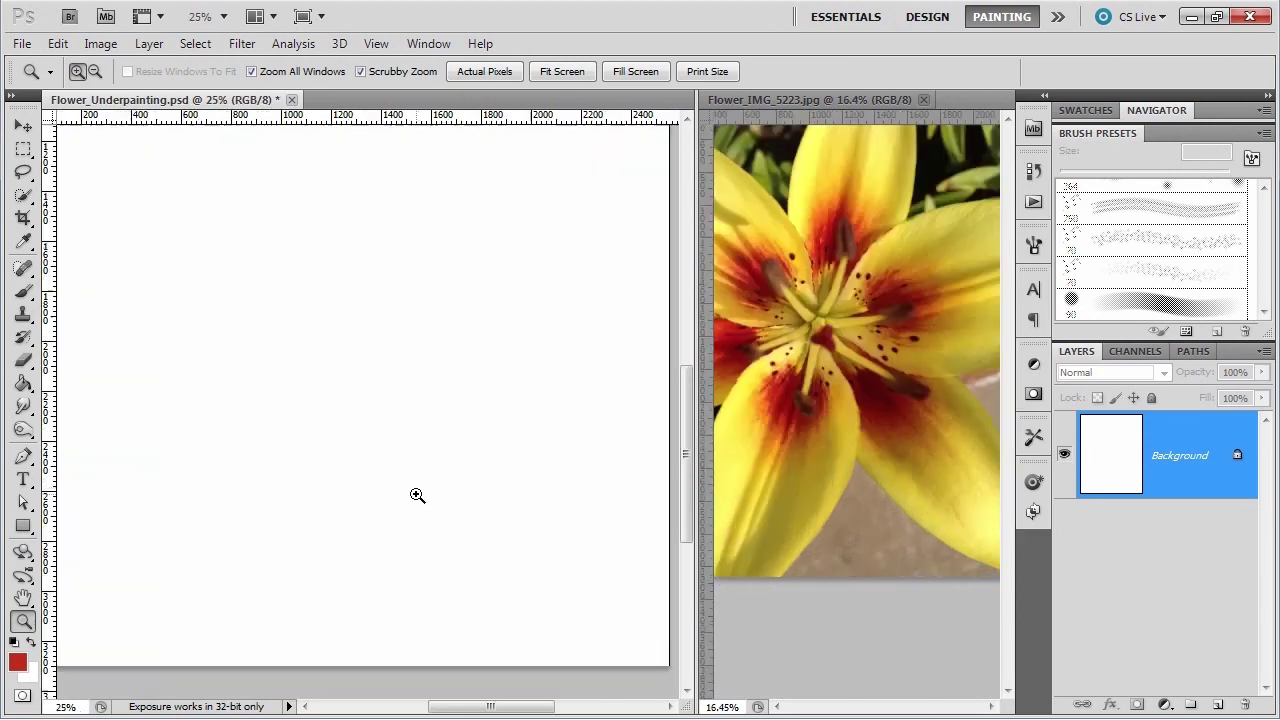
click(411, 478)
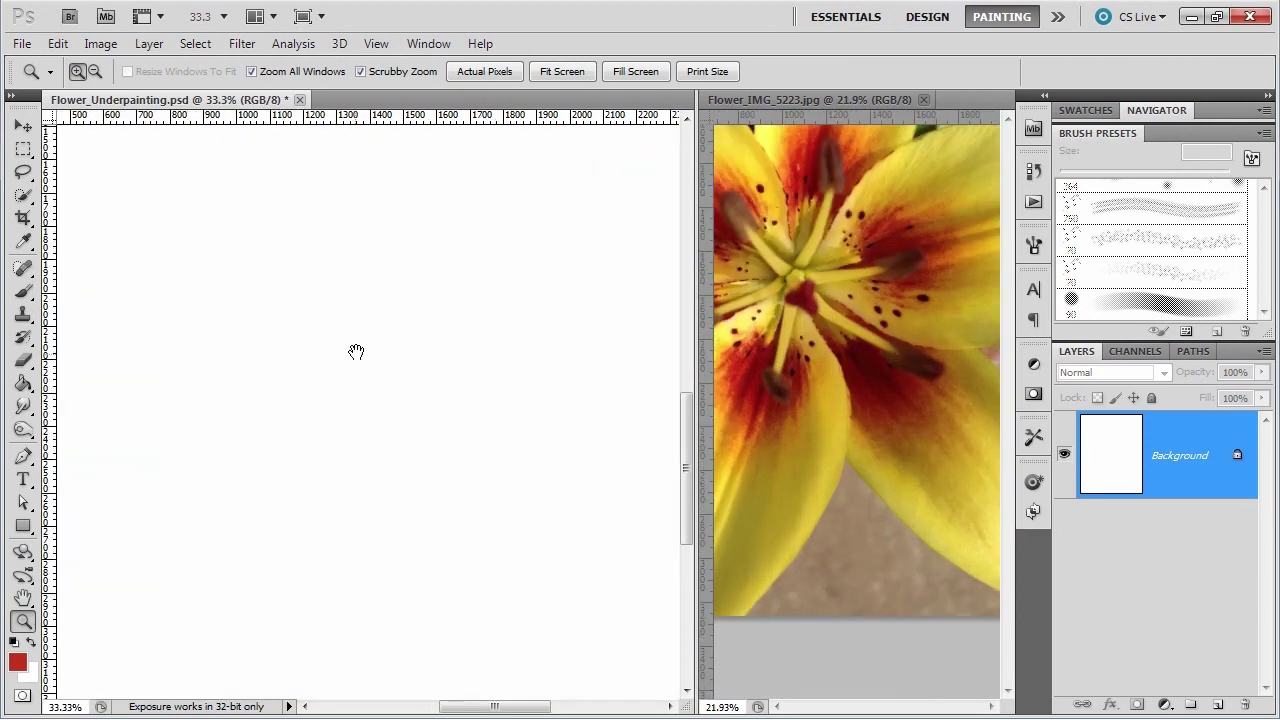
drag(356, 352, 250, 432)
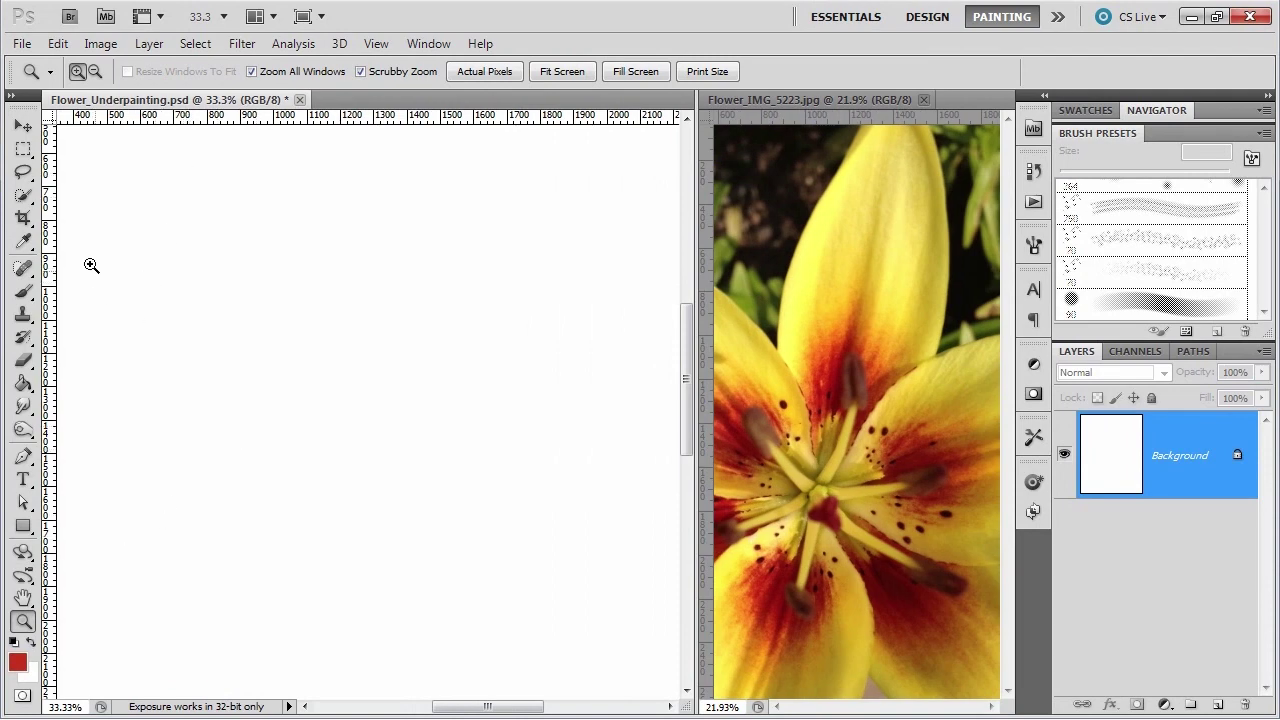
click(23, 597)
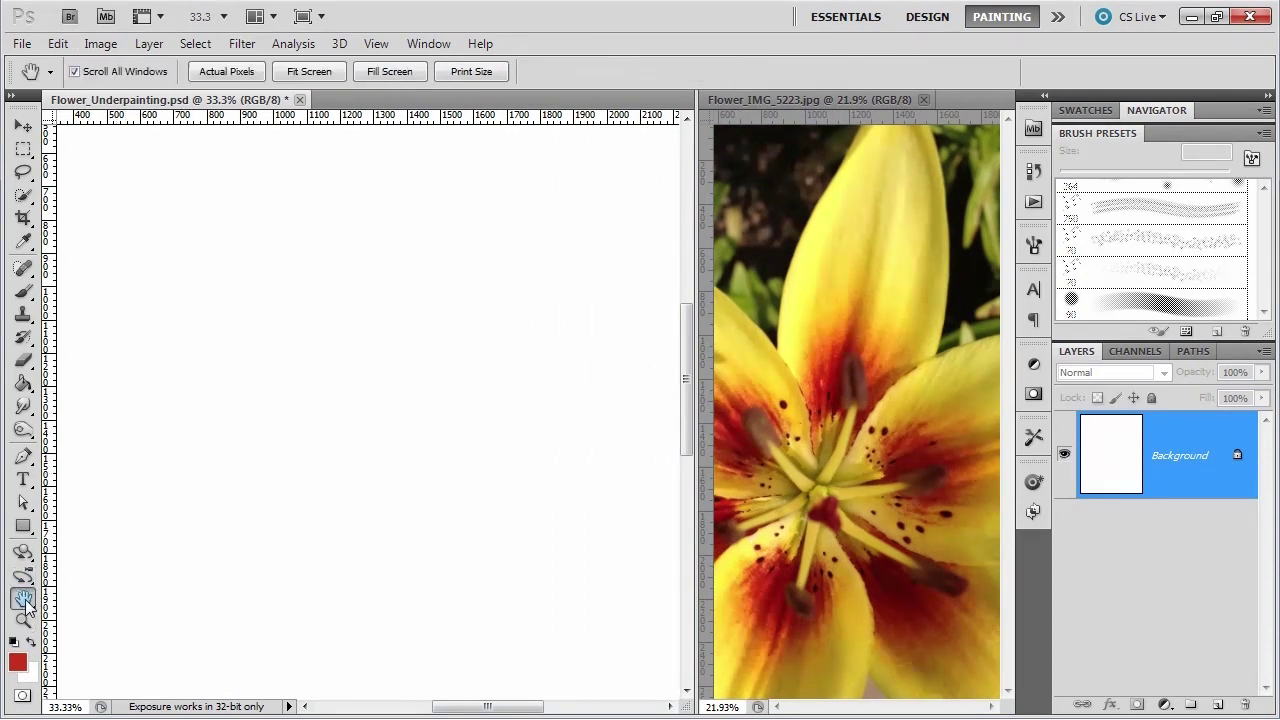
click(60, 614)
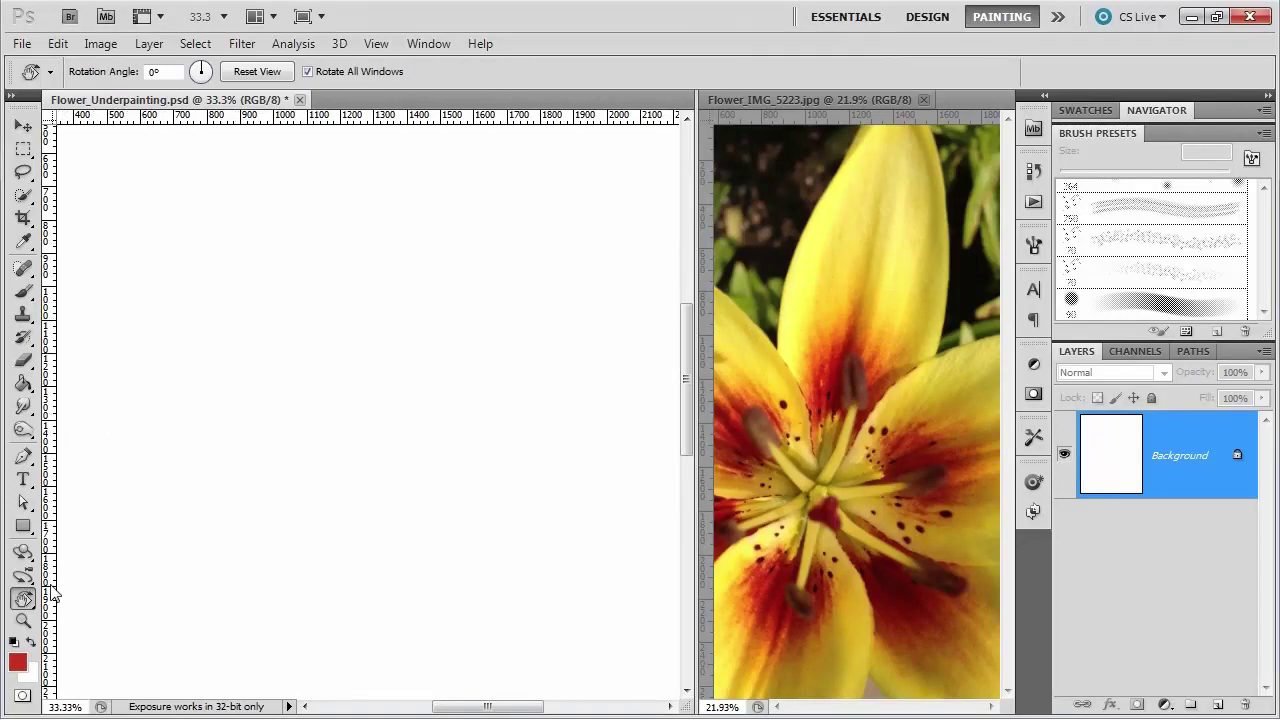
click(24, 621)
alt+click(330, 520)
alt+click(395, 478)
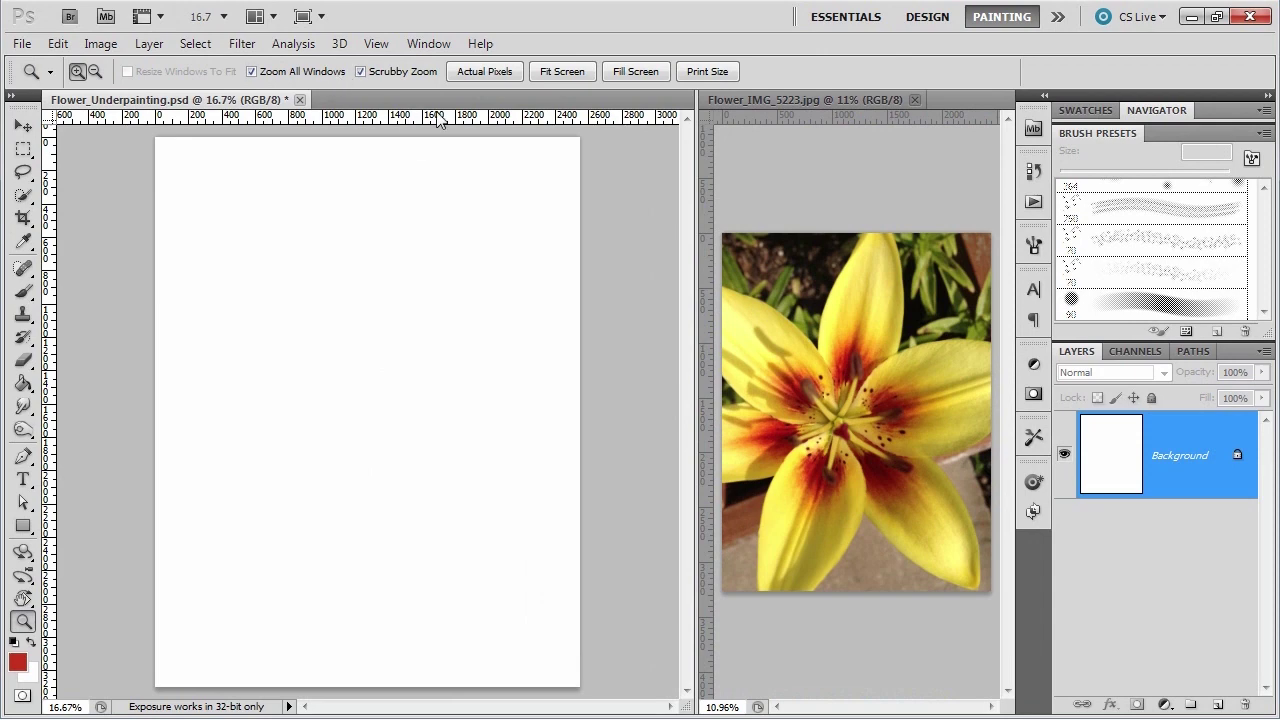
click(23, 292)
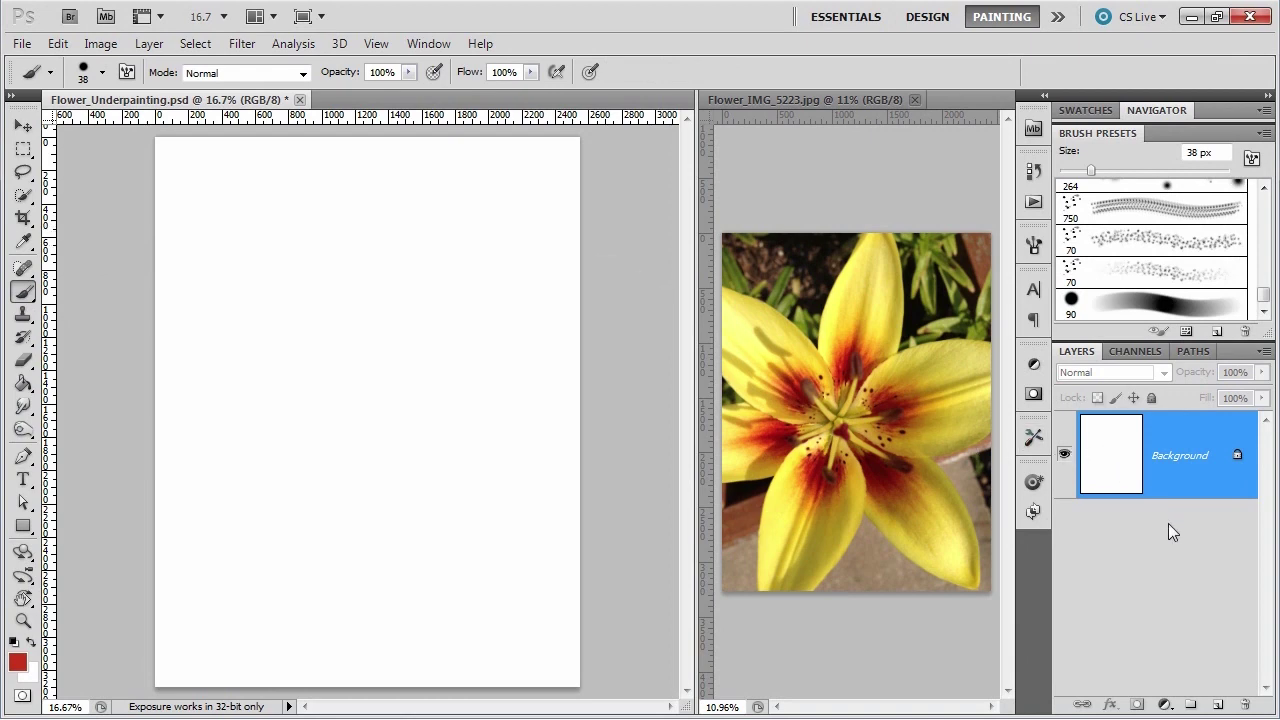
- Add a new layer above Background and rename it 'Drawing'
click(1218, 705)
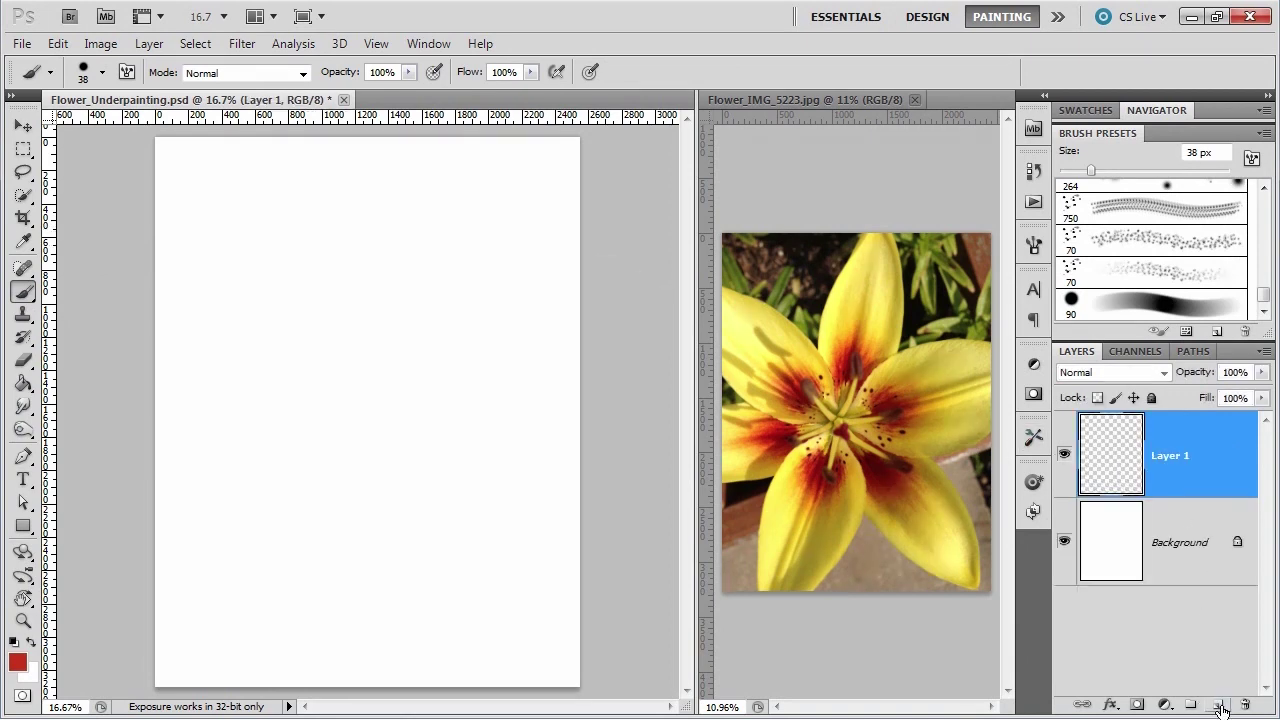
double_click(1175, 457)
text(Drawing)
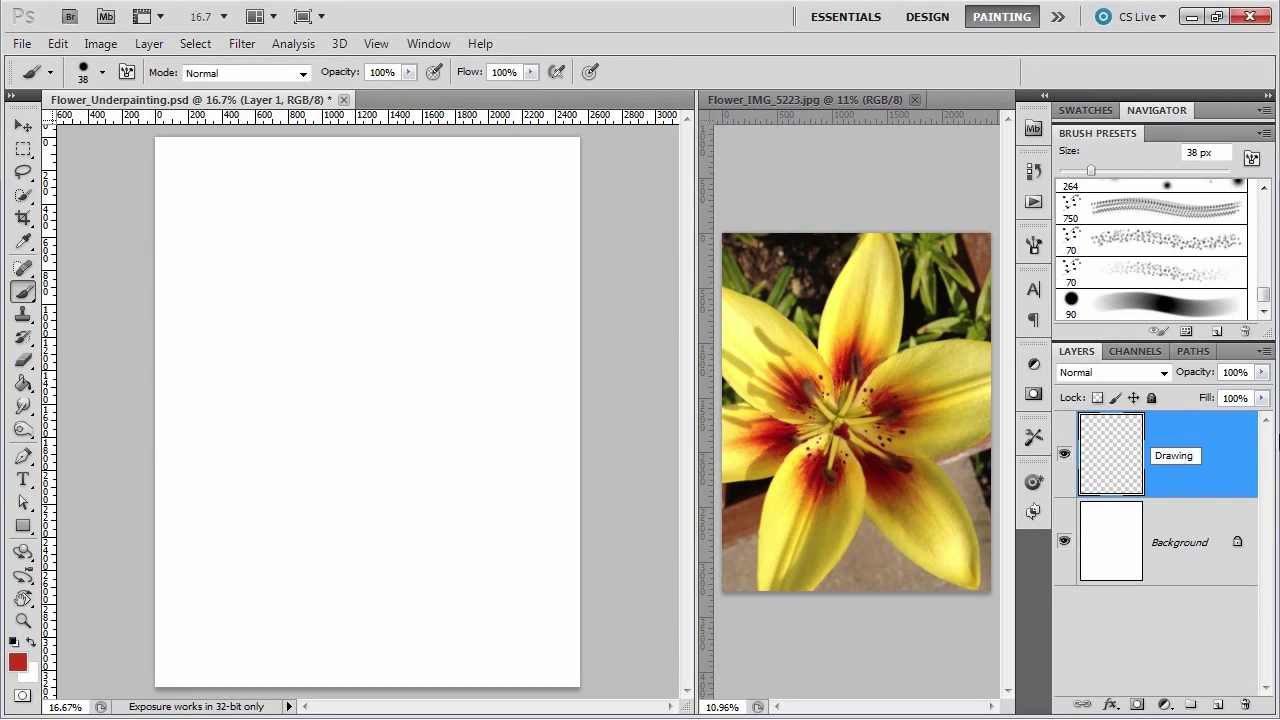
click(1224, 466)
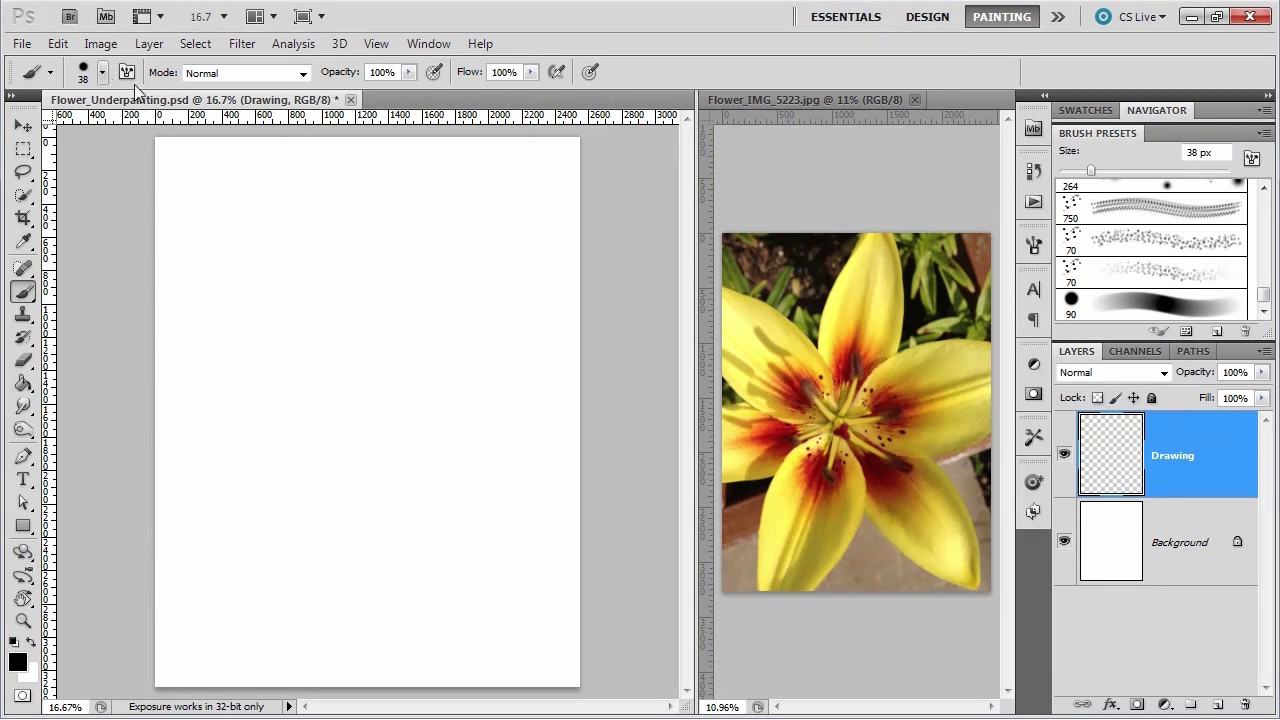
- Set the brush size to 31 px in the Brush panel and check Transfer
click(1031, 250)
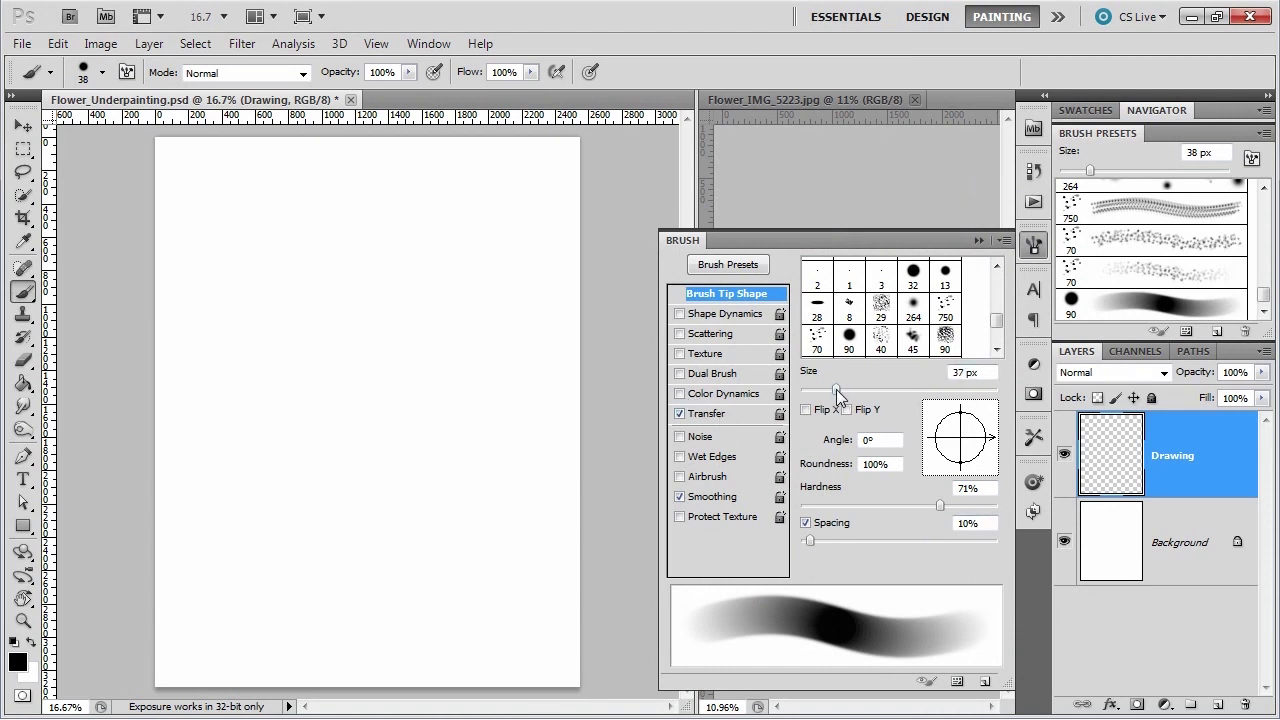
drag(838, 393, 828, 397)
click(714, 414)
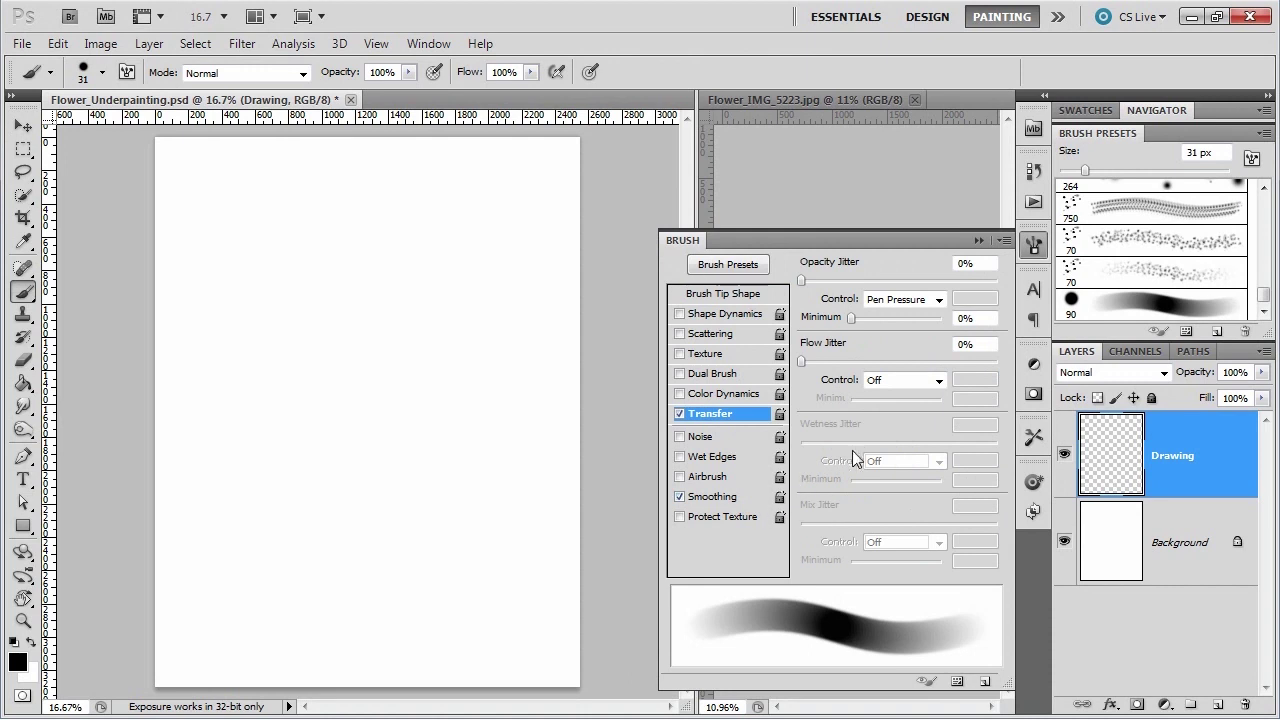
- Close the brush settings, paint two grey test strokes, and undo them
click(978, 240)
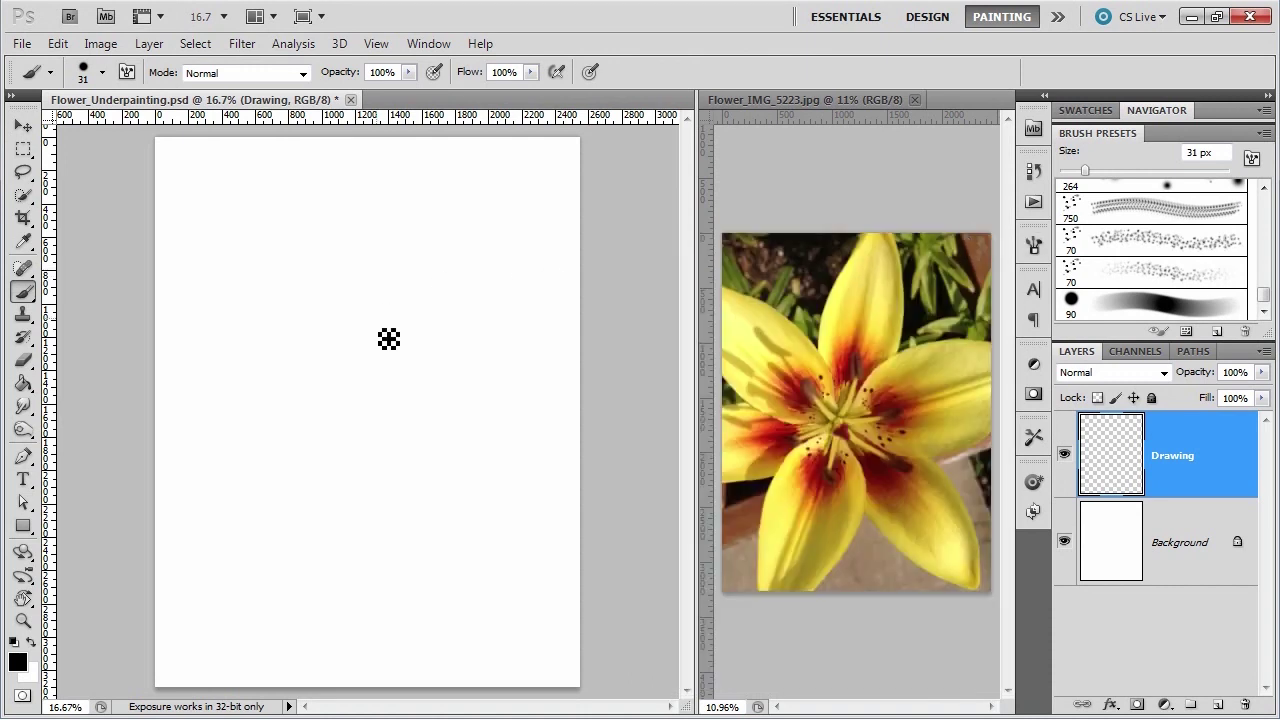
drag(411, 243, 394, 391)
drag(410, 245, 362, 460)
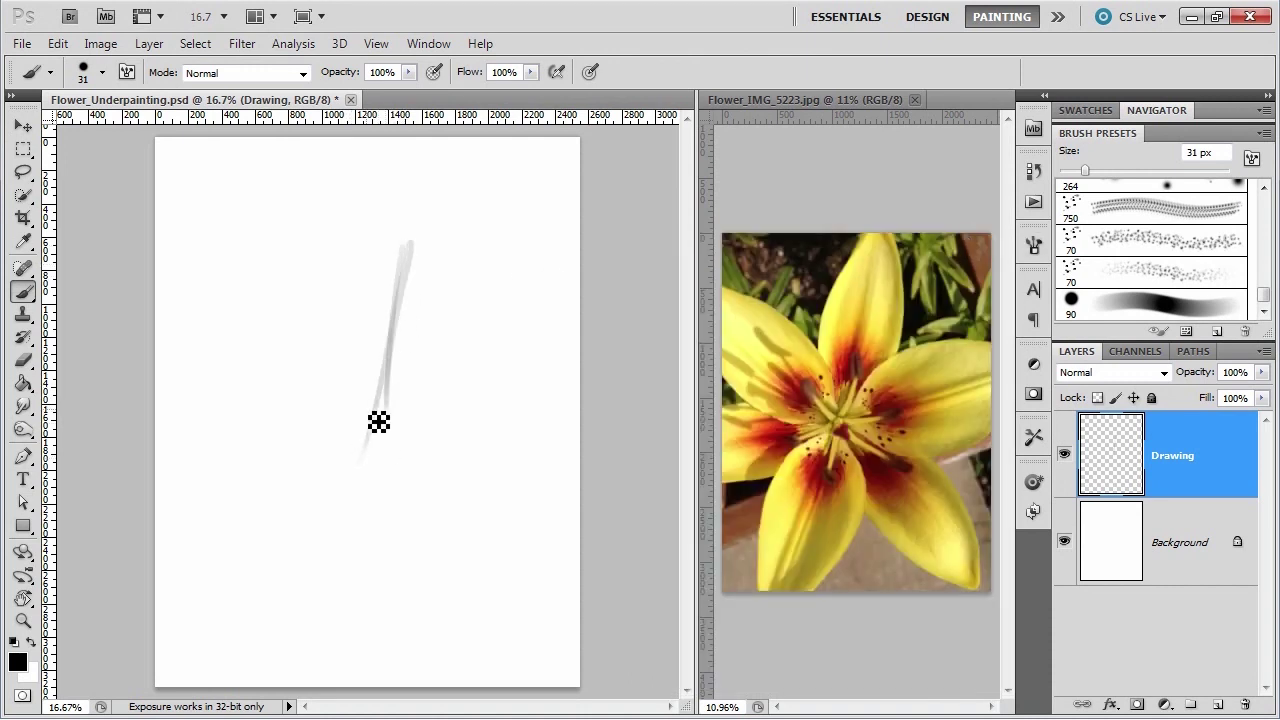
key(ctrl+alt+z)
key(ctrl+alt+z)
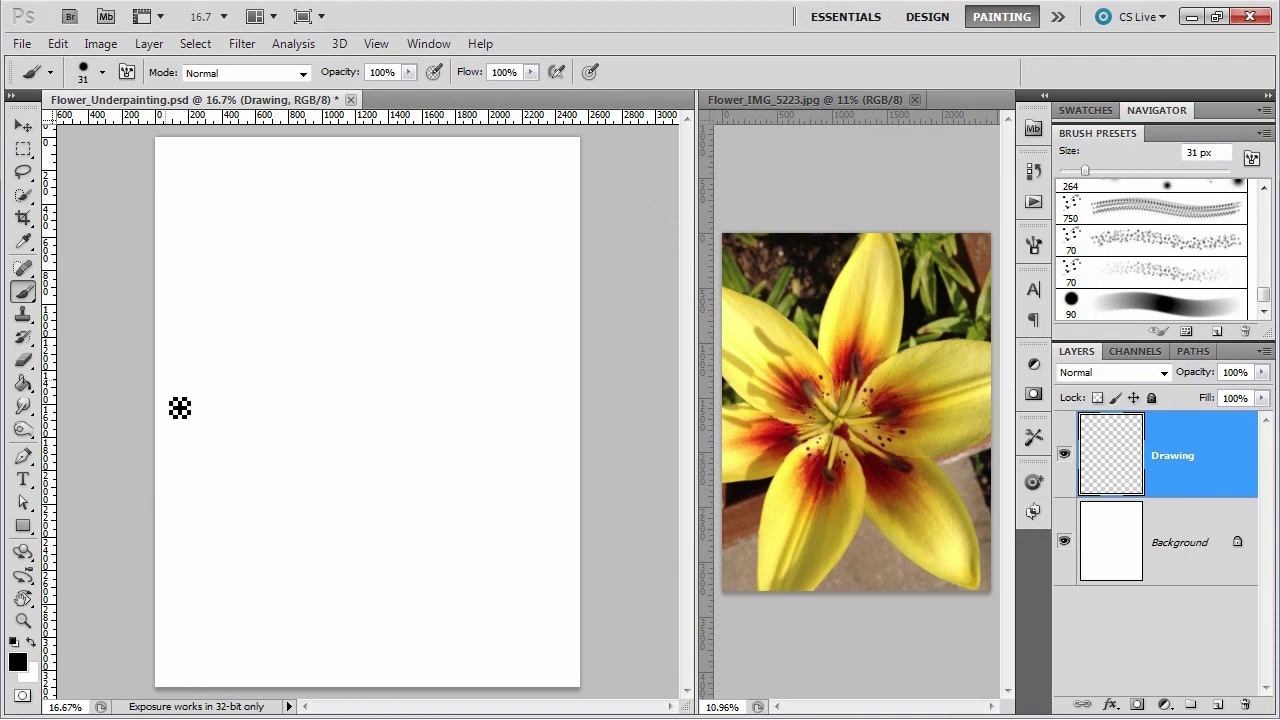
- Tilt the view to about -13° and paint a long faint vertical guide stroke
click(23, 598)
drag(300, 606, 385, 593)
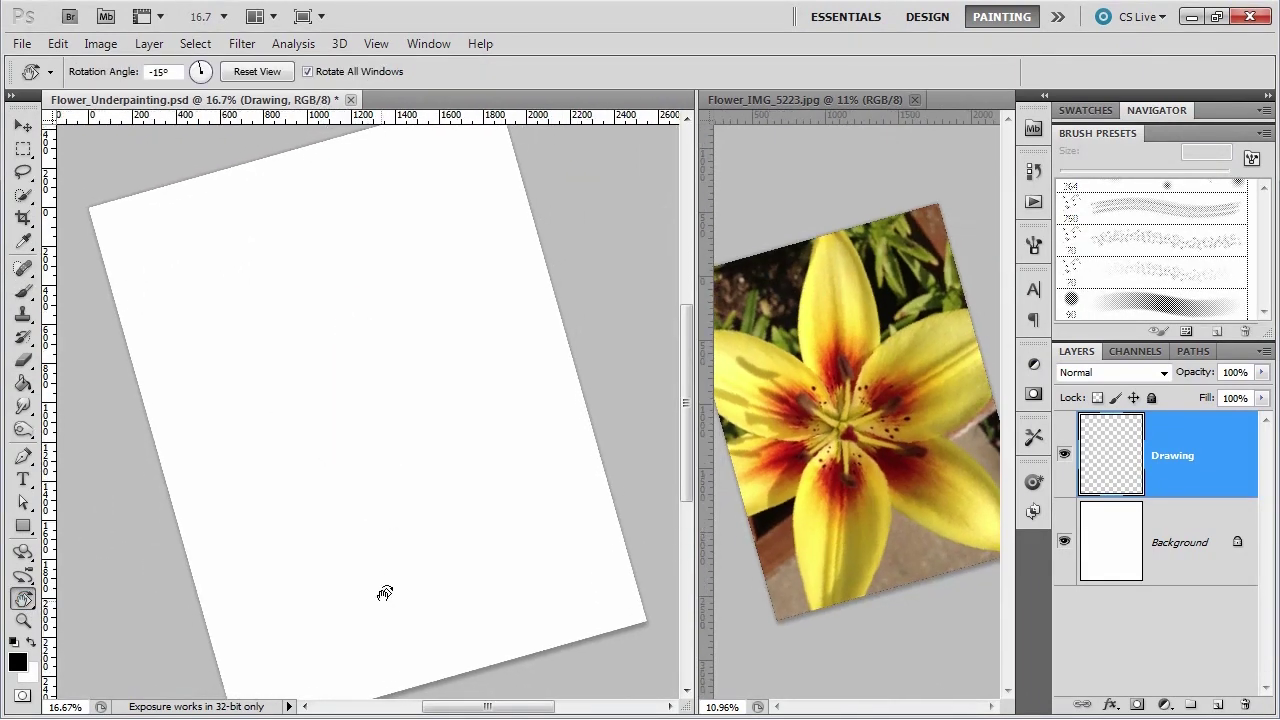
click(23, 291)
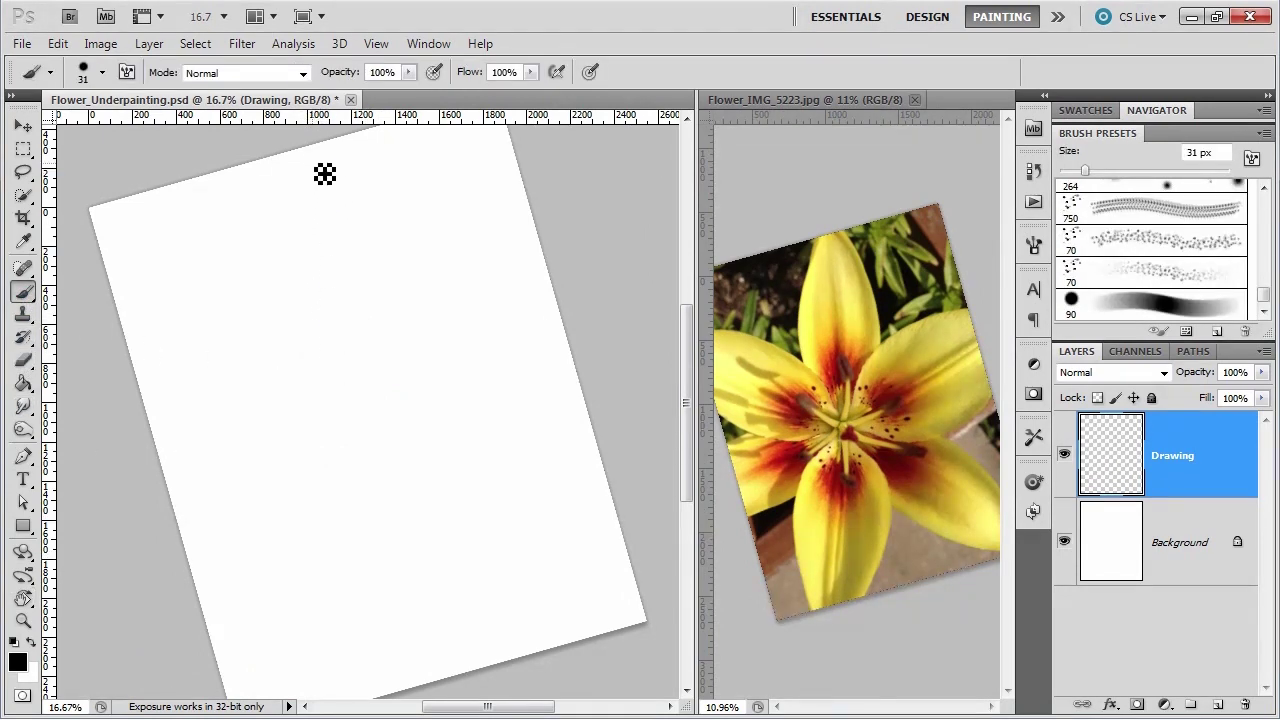
drag(343, 257, 330, 165)
mouse_move(335, 335)
mouse_down()
mouse_move(343, 251)
mouse_move(310, 638)
mouse_up()
mouse_move(330, 459)
mouse_down()
mouse_move(331, 704)
mouse_move(333, 316)
mouse_up()
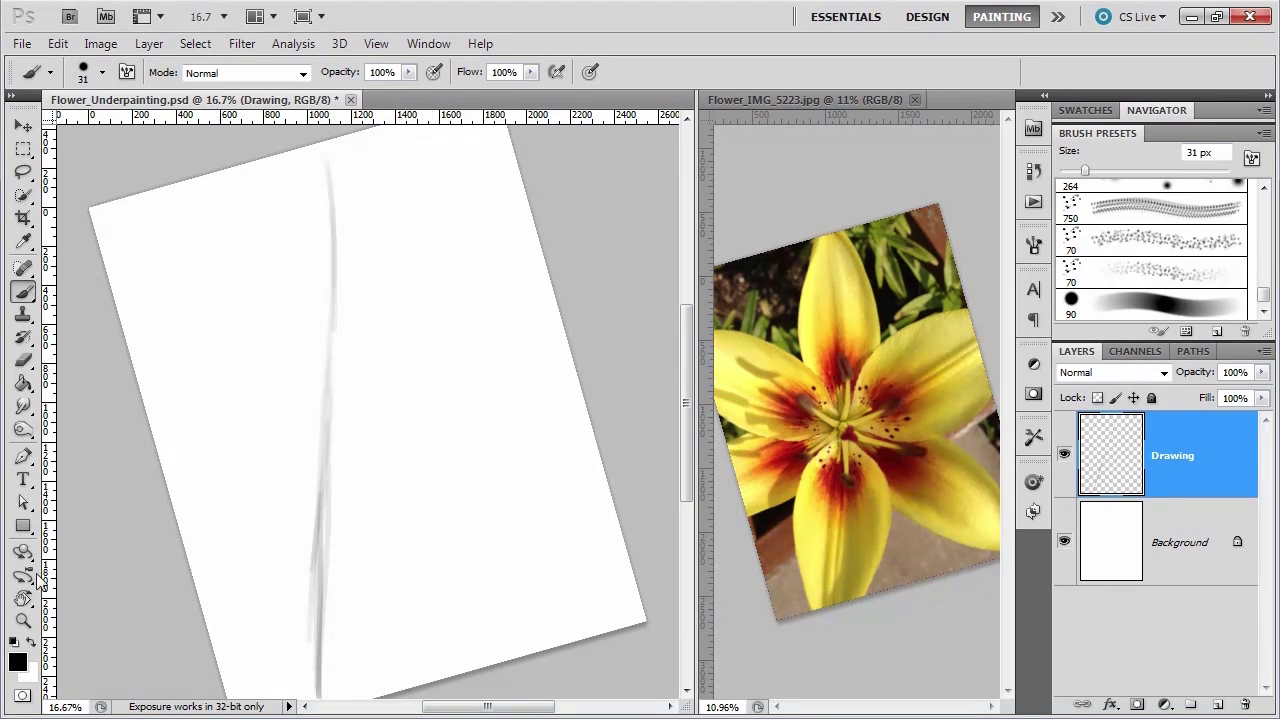
- Turn the view the other way and paint a horizontal guide stroke across the centre
key(r)
drag(373, 584, 317, 583)
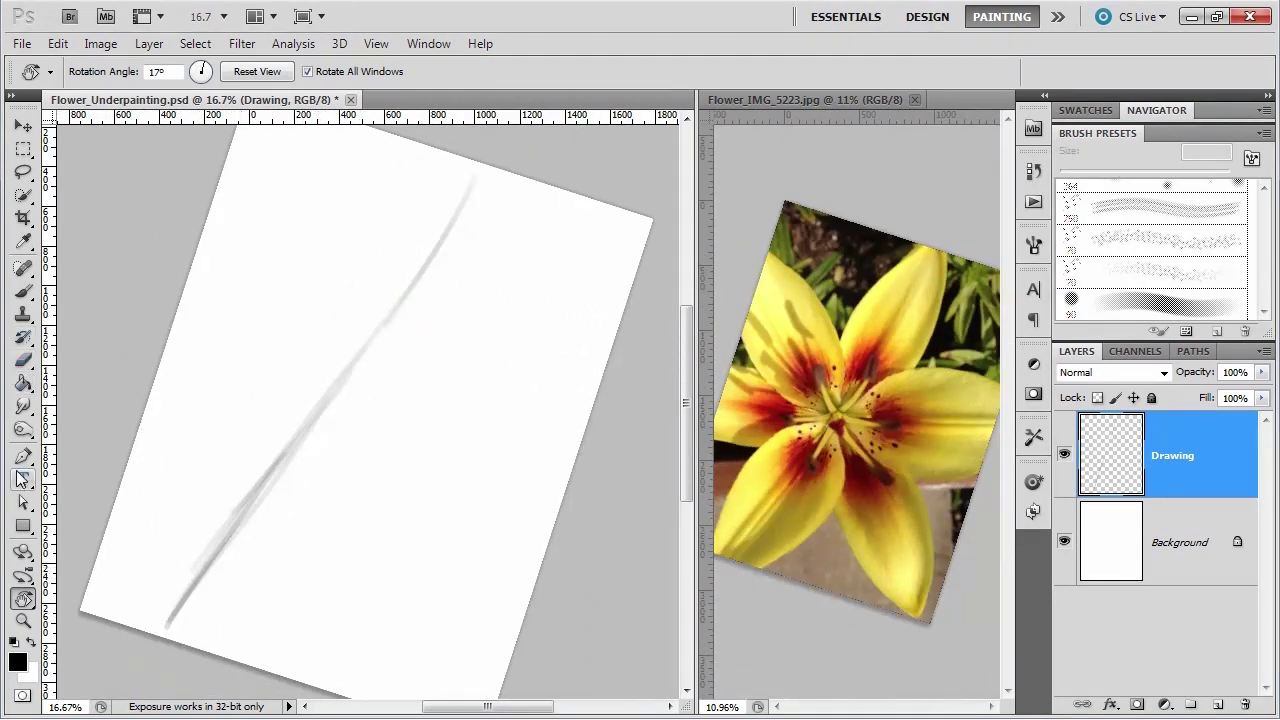
click(23, 291)
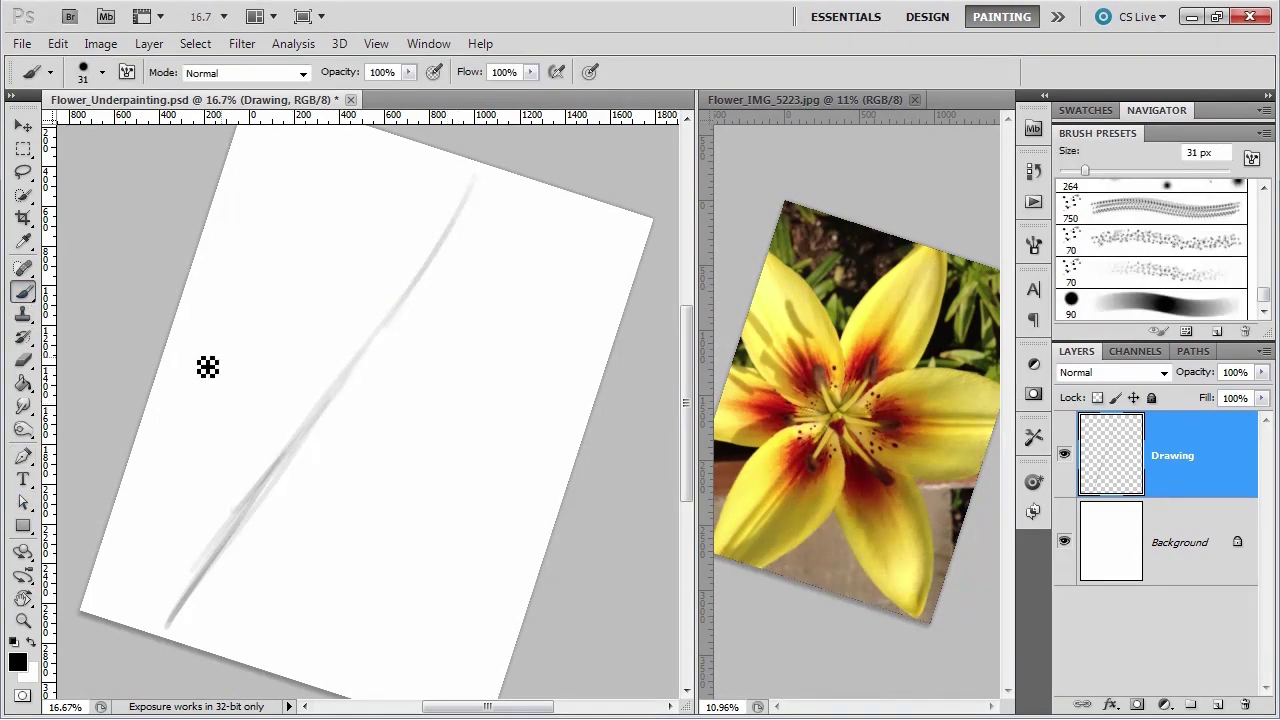
drag(182, 375, 409, 391)
mouse_move(174, 374)
mouse_down()
mouse_move(563, 411)
mouse_move(588, 400)
mouse_up()
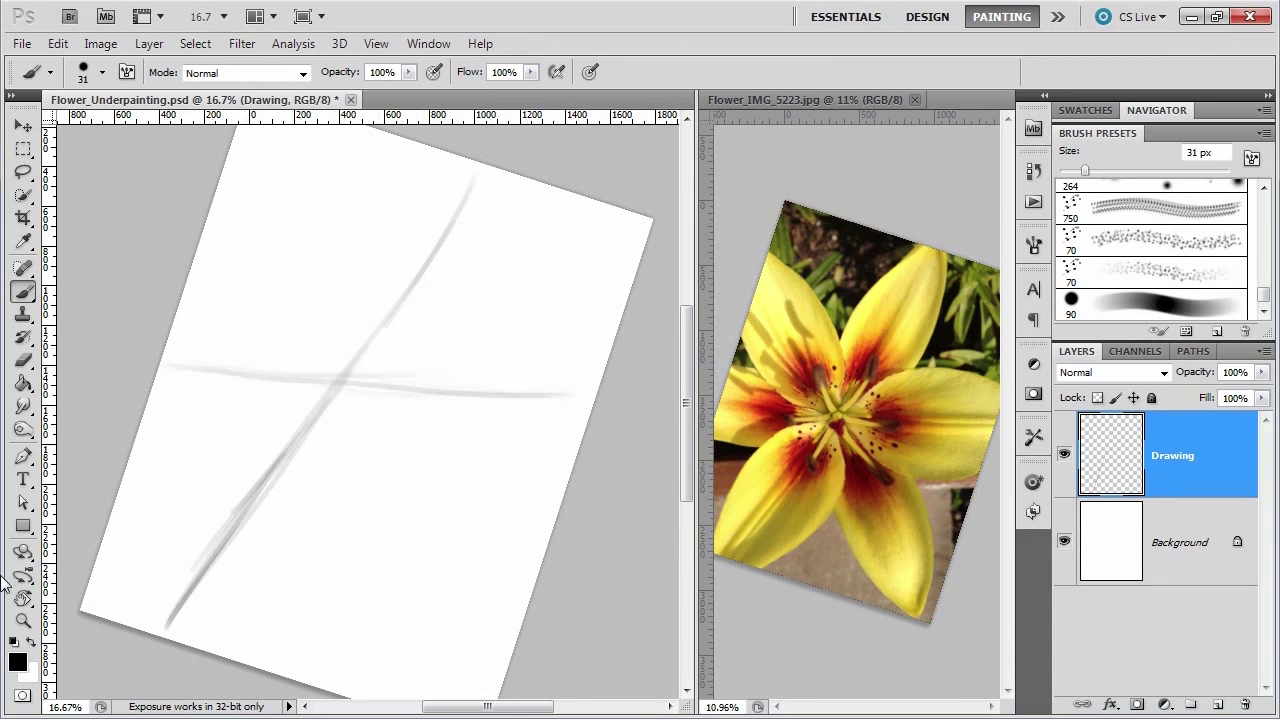
- Rotate the view again and paint near-vertical strokes and a redrawn lower spoke through the centre
click(23, 599)
drag(200, 517, 236, 477)
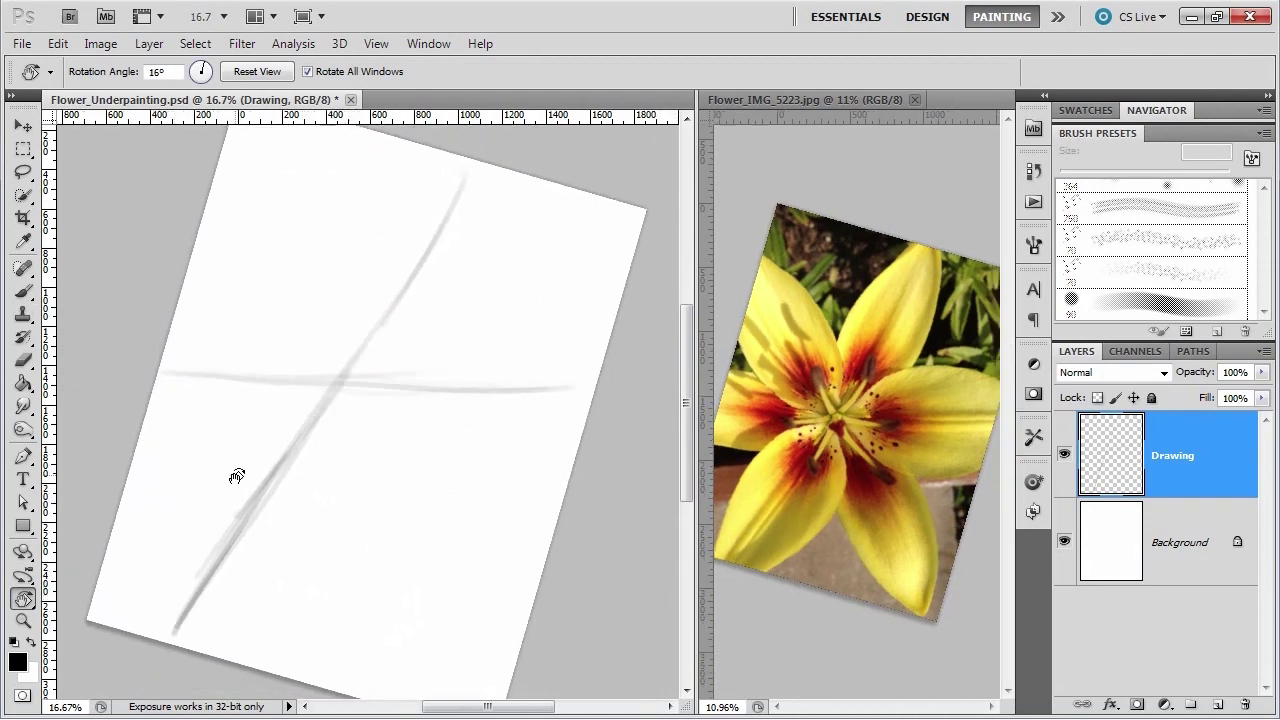
drag(326, 552, 220, 530)
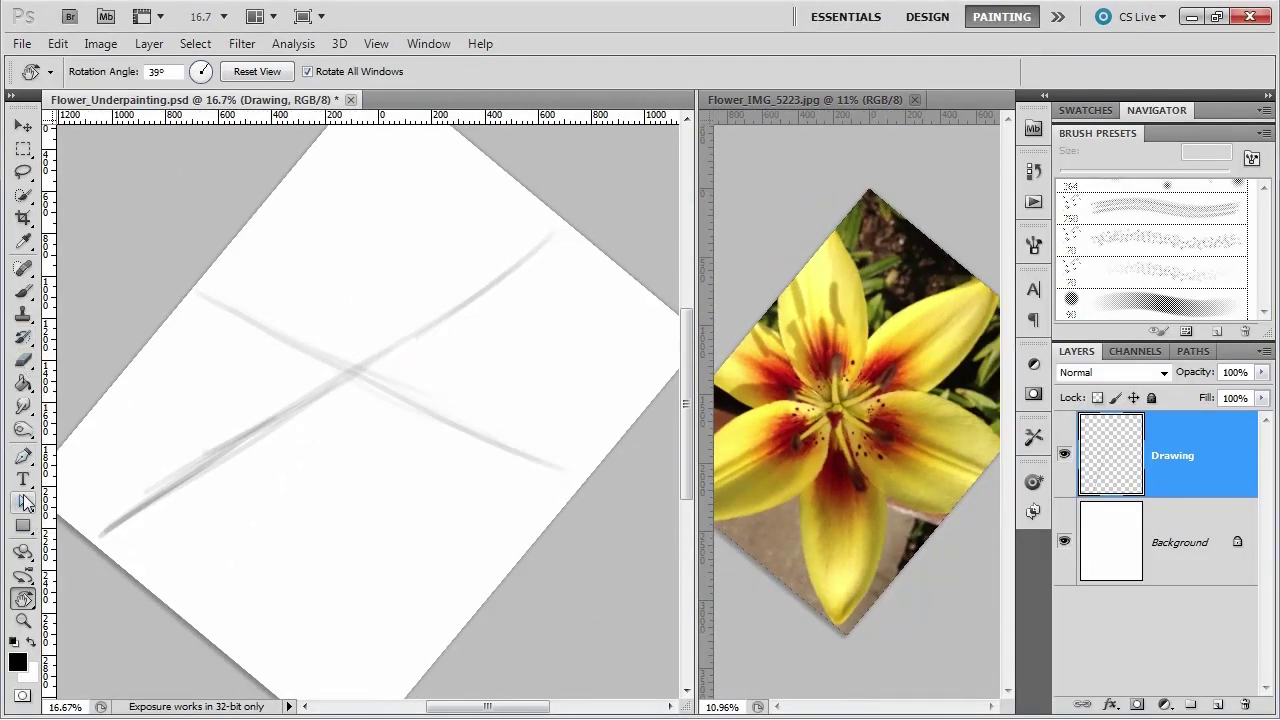
click(24, 291)
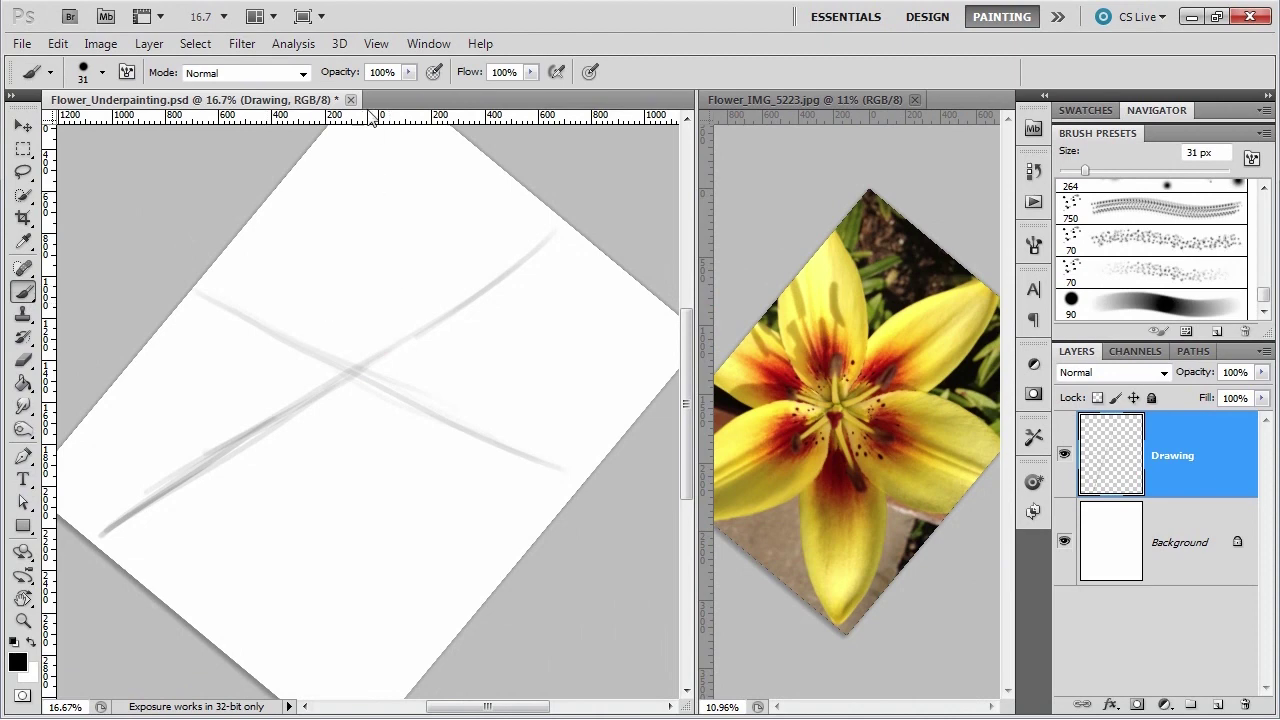
drag(350, 170, 355, 372)
drag(330, 150, 356, 450)
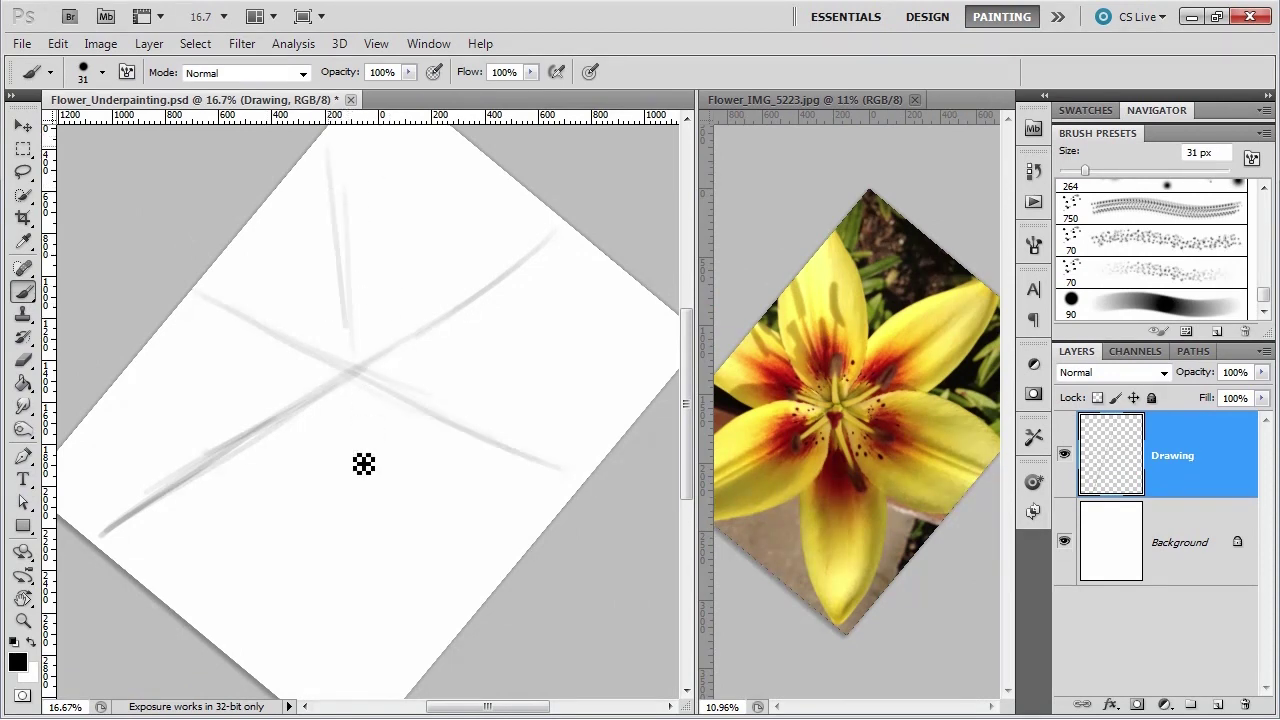
drag(356, 378, 371, 571)
key(ctrl+z)
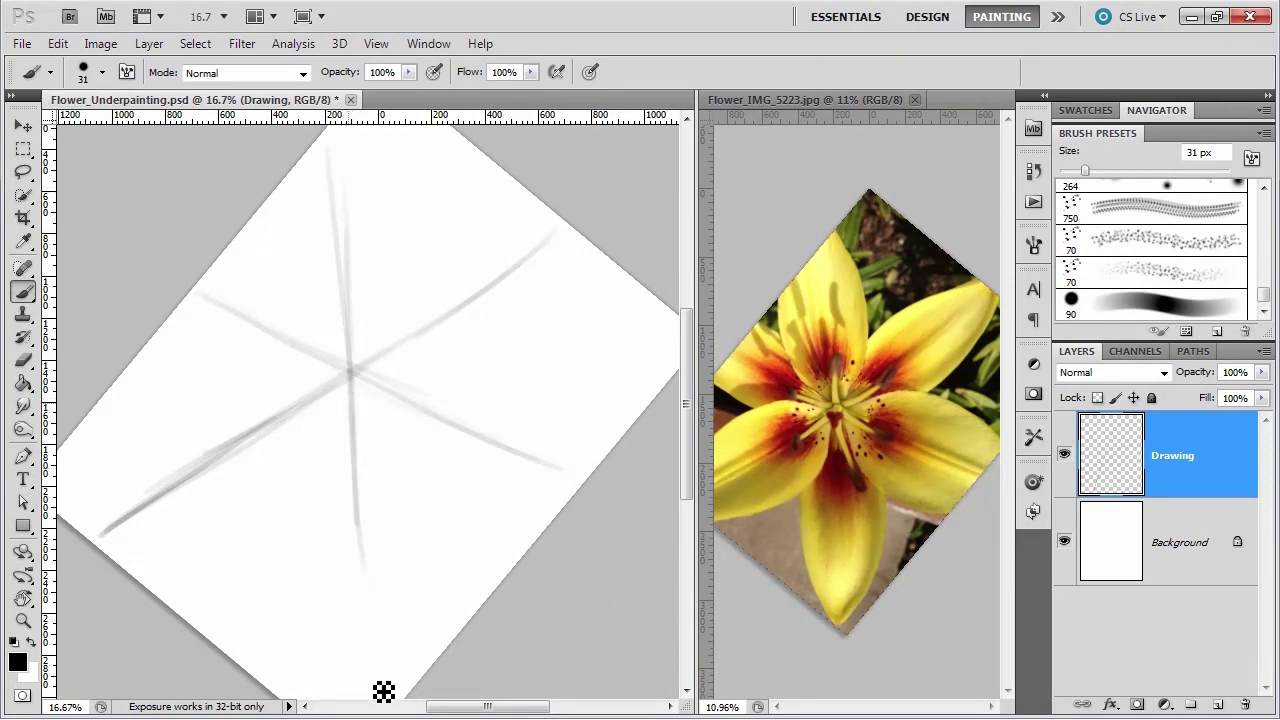
drag(356, 380, 370, 610)
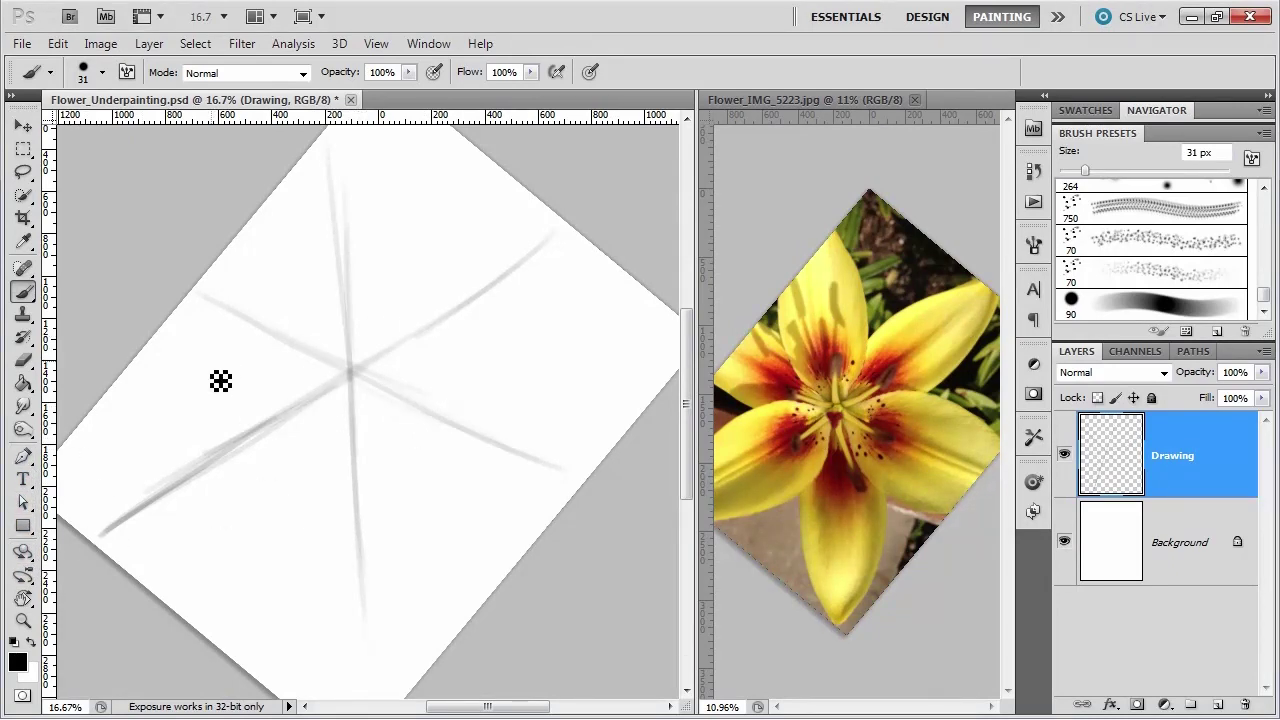
click(22, 598)
- Reset the view to 0° and sketch a thick curved petal edge up-right from the centre
click(257, 71)
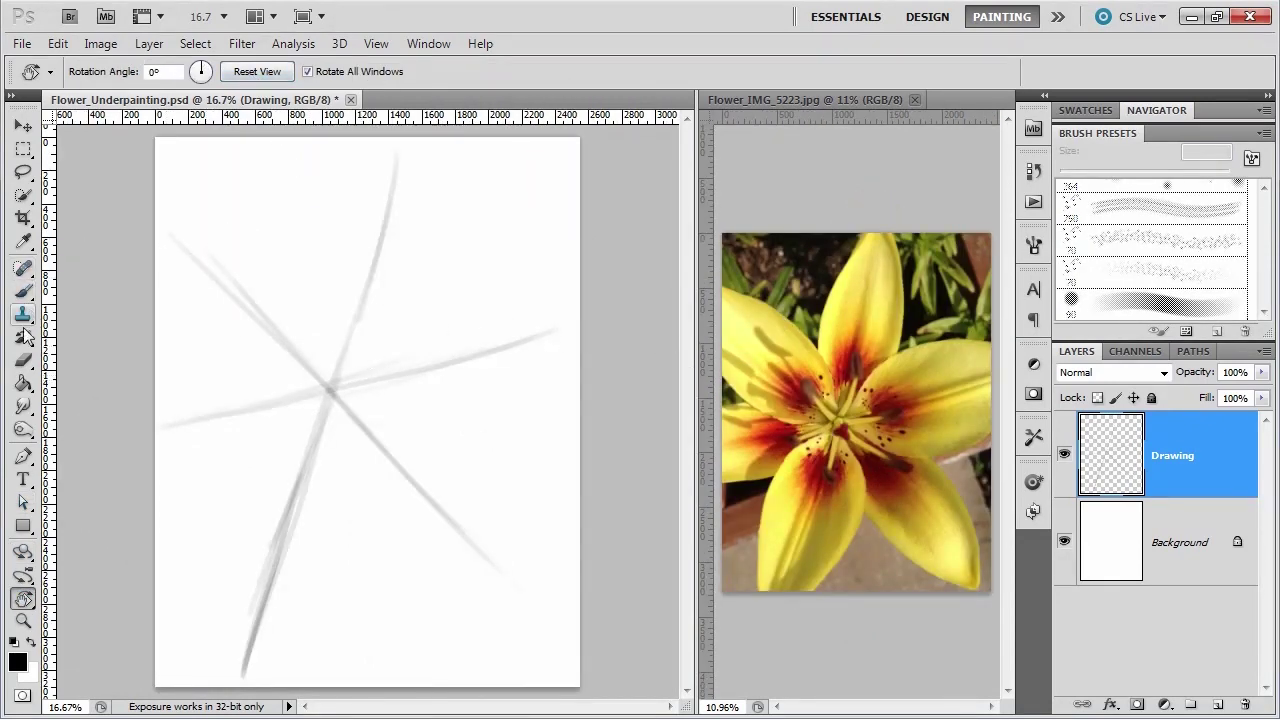
click(22, 290)
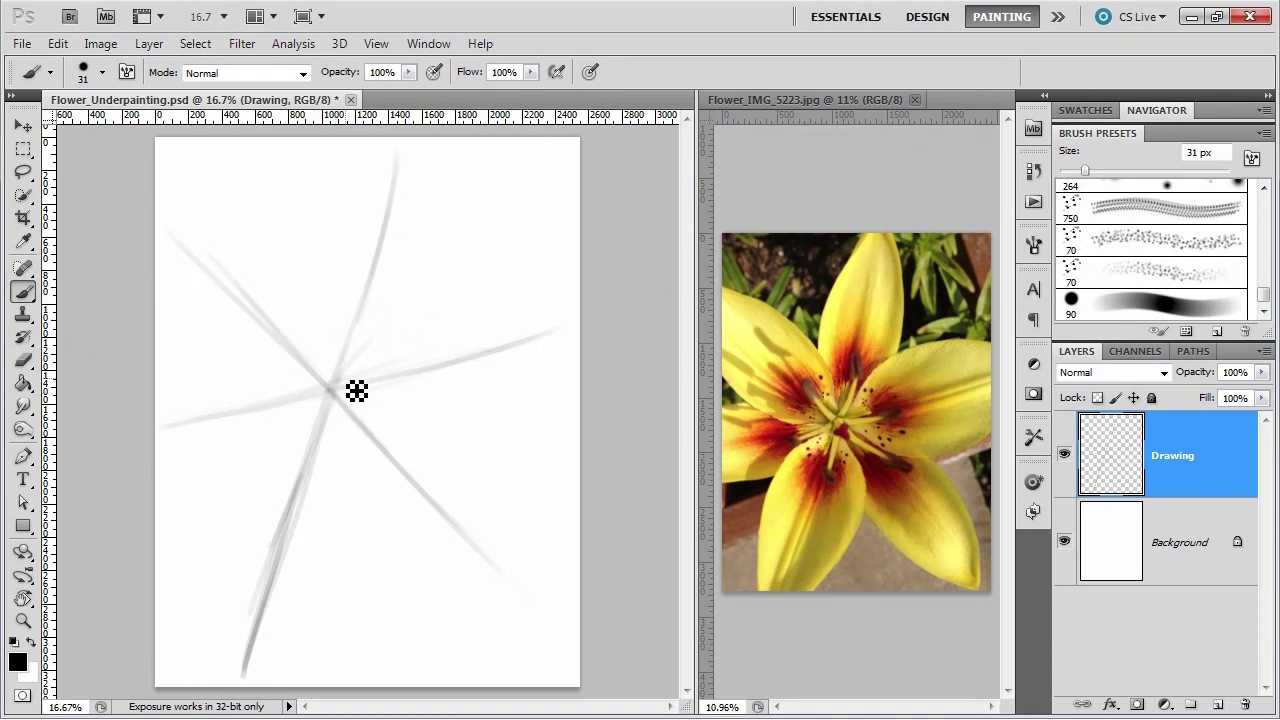
mouse_move(340, 384)
mouse_down()
mouse_move(431, 272)
mouse_move(382, 334)
mouse_move(505, 272)
mouse_up()
drag(395, 305, 550, 280)
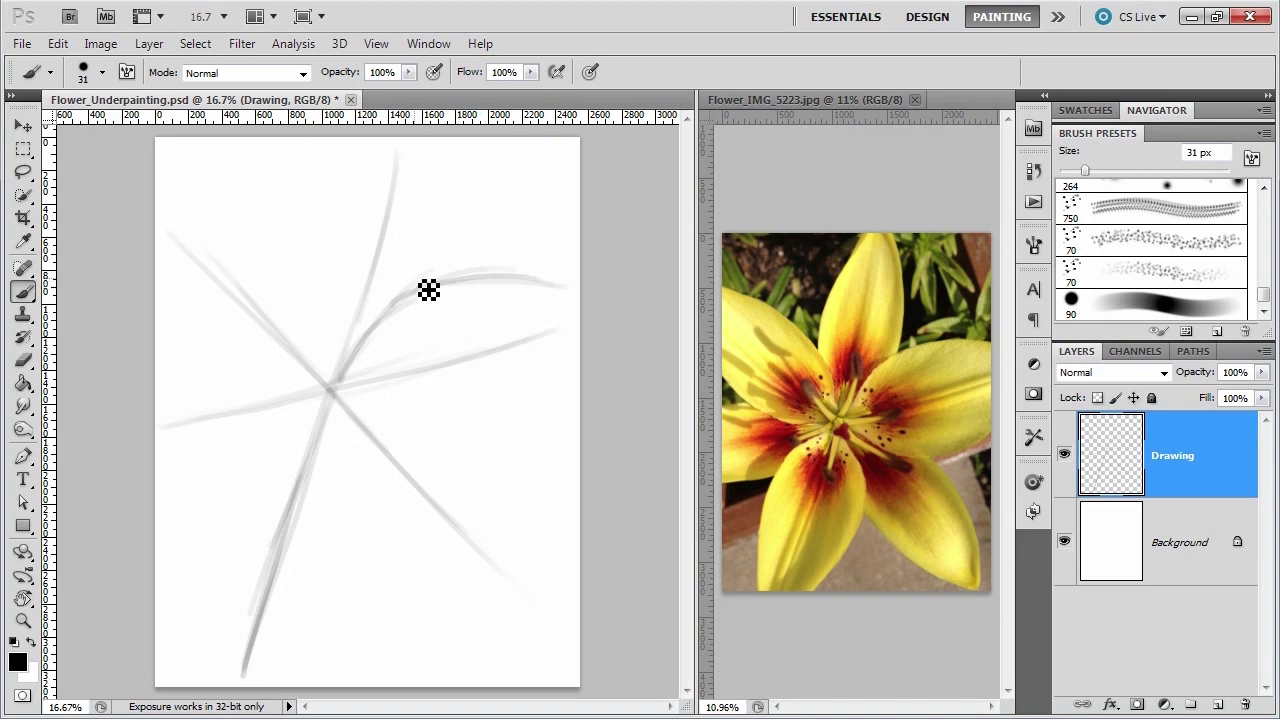
mouse_move(429, 289)
mouse_down()
mouse_move(589, 287)
mouse_move(411, 316)
mouse_move(403, 378)
mouse_move(377, 419)
mouse_move(353, 403)
mouse_move(383, 404)
mouse_move(358, 412)
mouse_move(411, 401)
mouse_move(342, 395)
mouse_move(443, 395)
mouse_move(377, 410)
mouse_move(523, 417)
mouse_move(462, 450)
mouse_move(531, 440)
mouse_move(501, 455)
mouse_move(591, 406)
mouse_up()
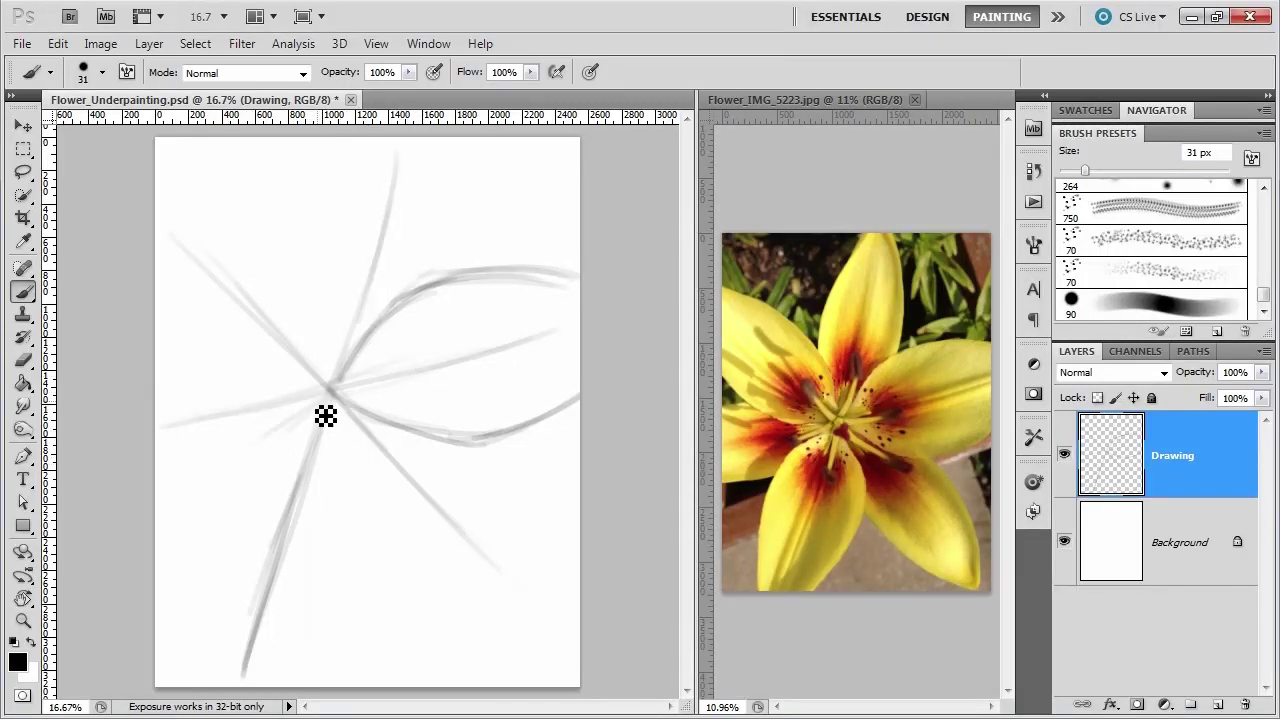
- Sketch and darken the lower-left and lower-centre petal lines, plus upper-left and left lines
mouse_move(327, 392)
mouse_down()
mouse_move(247, 459)
mouse_move(291, 431)
mouse_move(255, 498)
mouse_move(251, 457)
mouse_move(238, 620)
mouse_move(237, 494)
mouse_move(216, 677)
mouse_move(221, 522)
mouse_move(198, 678)
mouse_up()
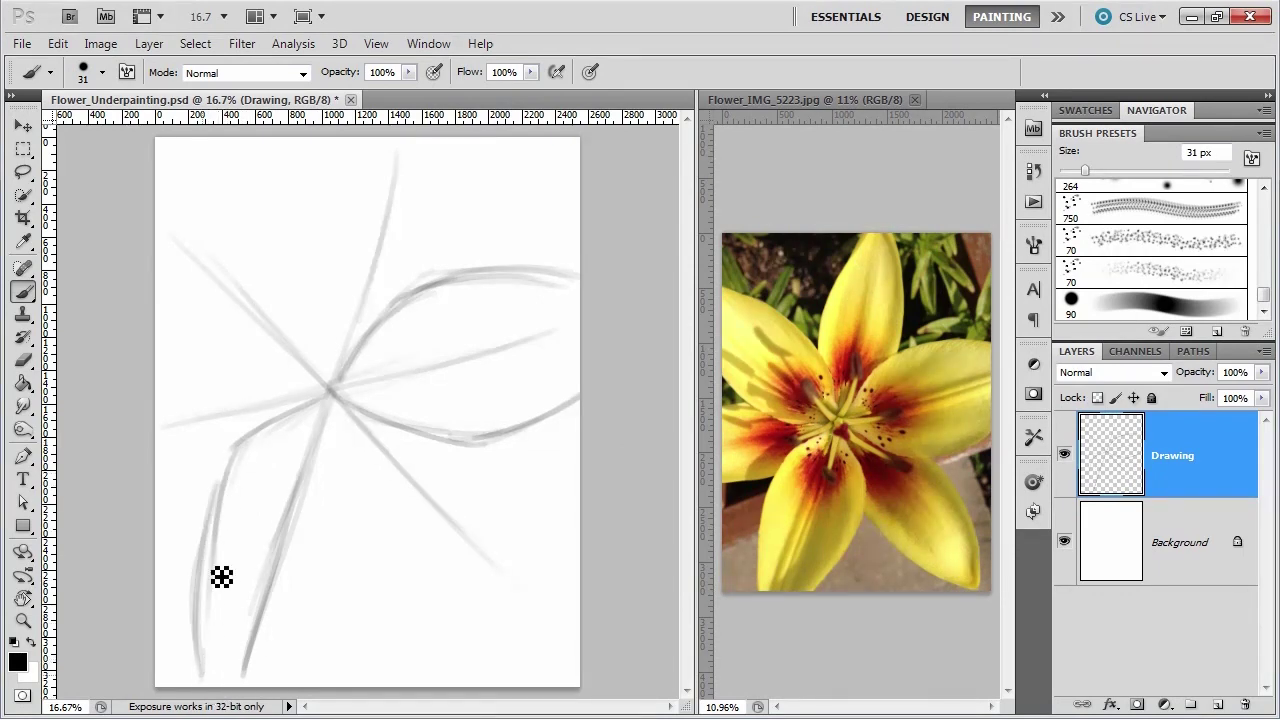
drag(232, 450, 211, 626)
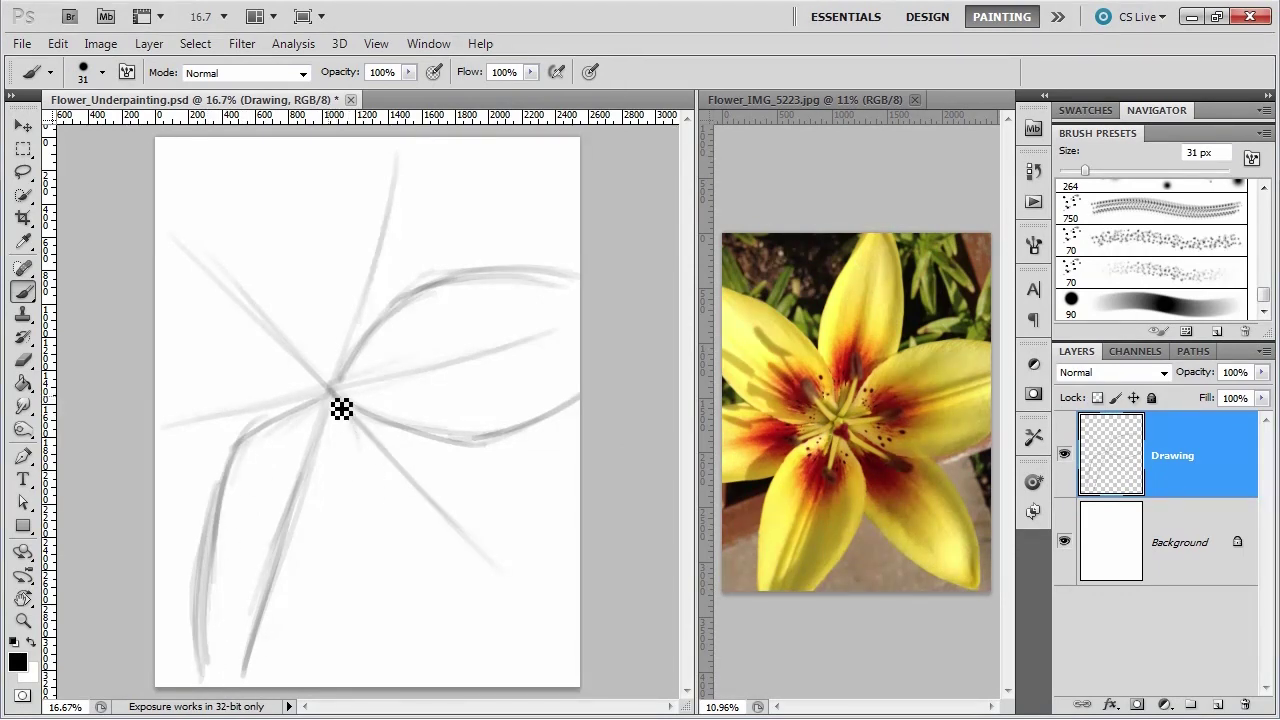
mouse_move(346, 438)
mouse_down()
mouse_move(375, 522)
mouse_move(338, 590)
mouse_up()
drag(374, 517, 283, 690)
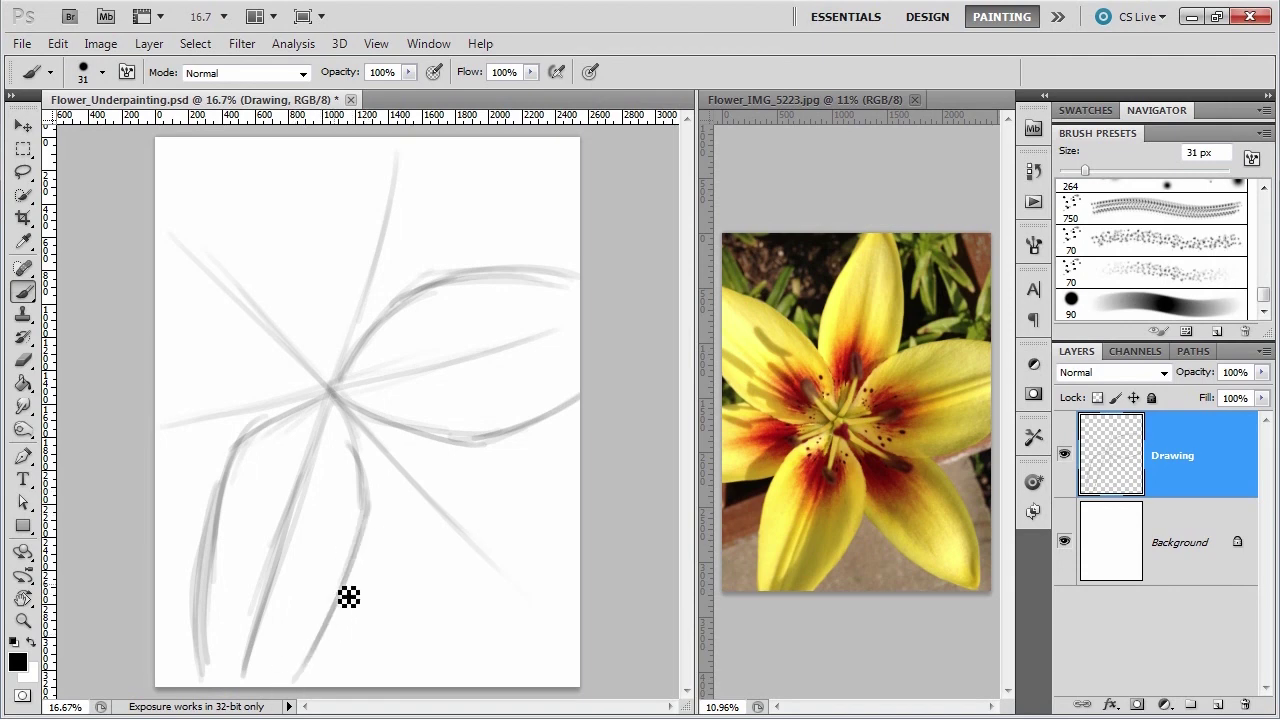
drag(346, 594, 270, 688)
mouse_move(251, 282)
mouse_down()
mouse_move(340, 380)
mouse_move(323, 323)
mouse_move(340, 380)
mouse_move(338, 337)
mouse_move(270, 250)
mouse_up()
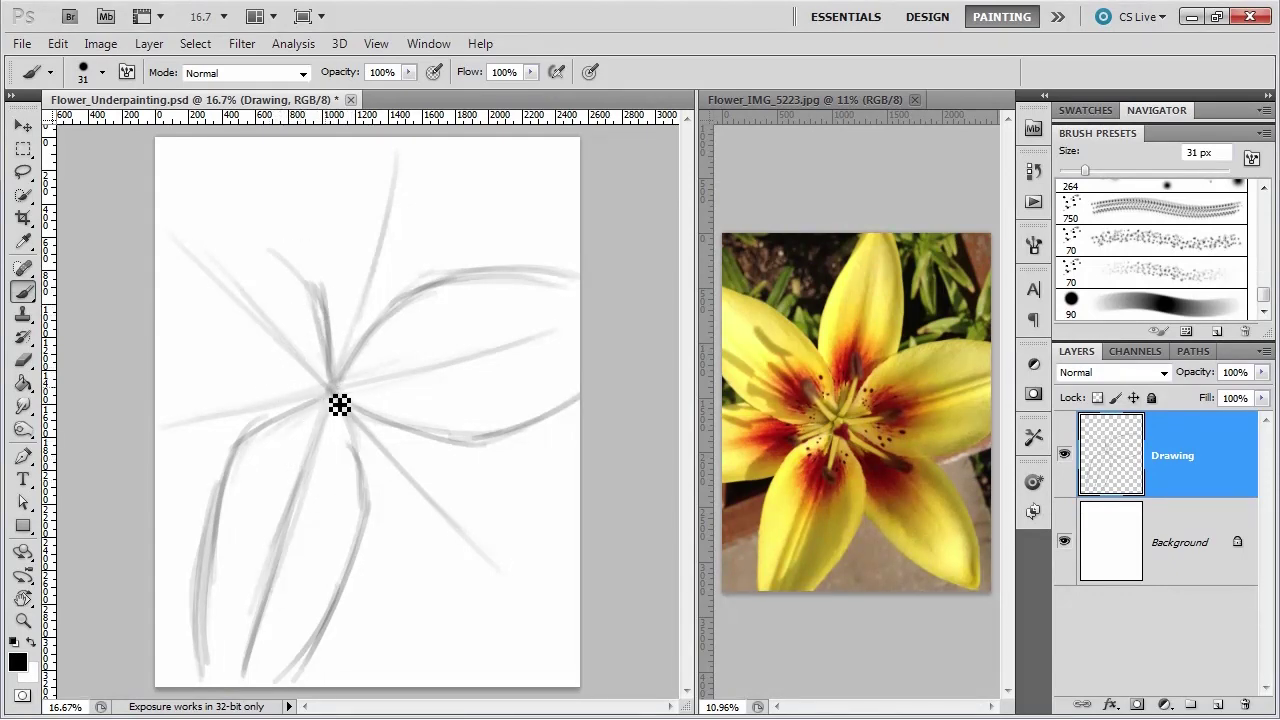
drag(330, 389, 194, 357)
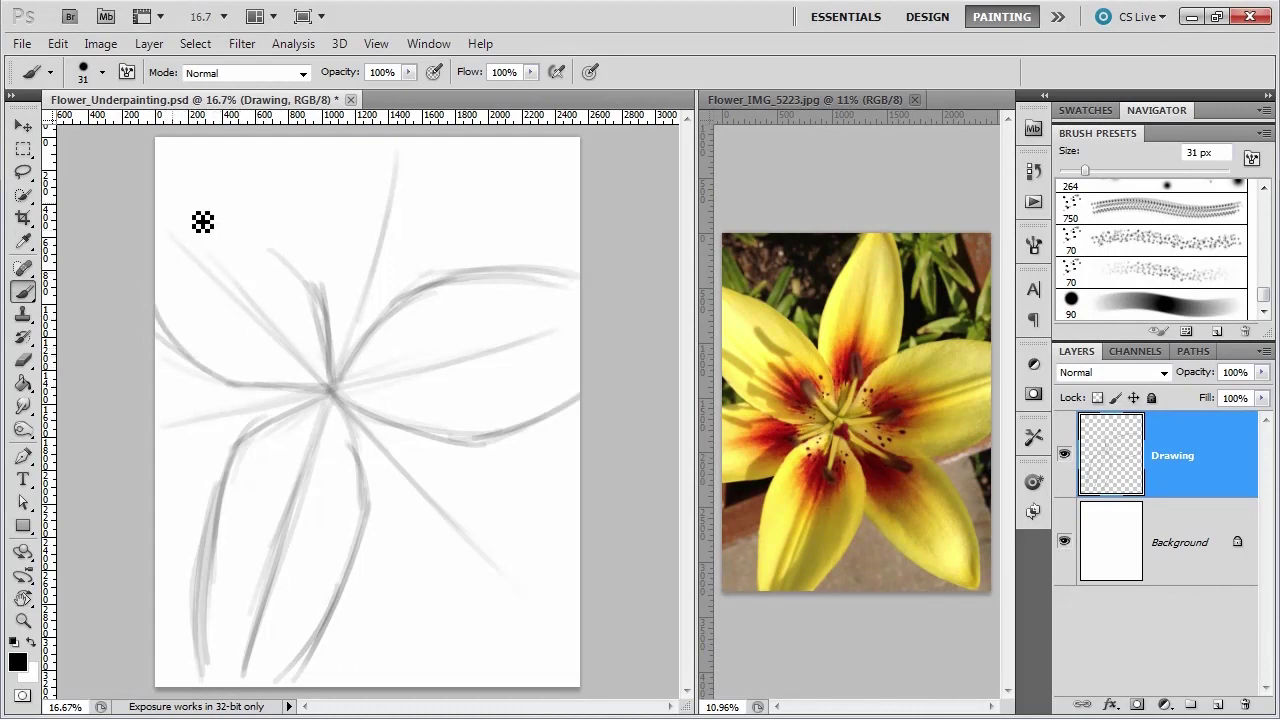
- Outline the upper-left, upper, lower-right and right petal curves
mouse_move(160, 187)
mouse_down()
mouse_move(286, 251)
mouse_move(251, 229)
mouse_move(260, 234)
mouse_move(318, 290)
mouse_up()
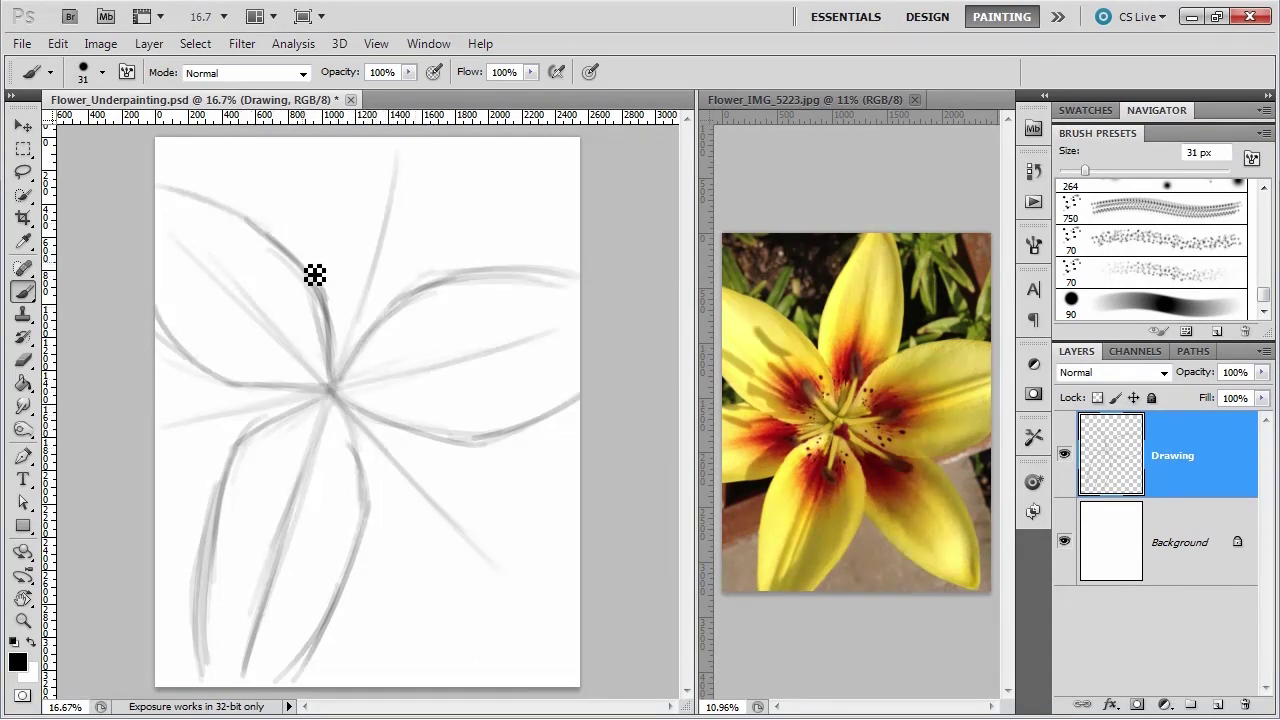
mouse_move(319, 284)
mouse_down()
mouse_move(349, 188)
mouse_move(321, 272)
mouse_move(379, 150)
mouse_move(341, 210)
mouse_move(447, 166)
mouse_move(440, 280)
mouse_up()
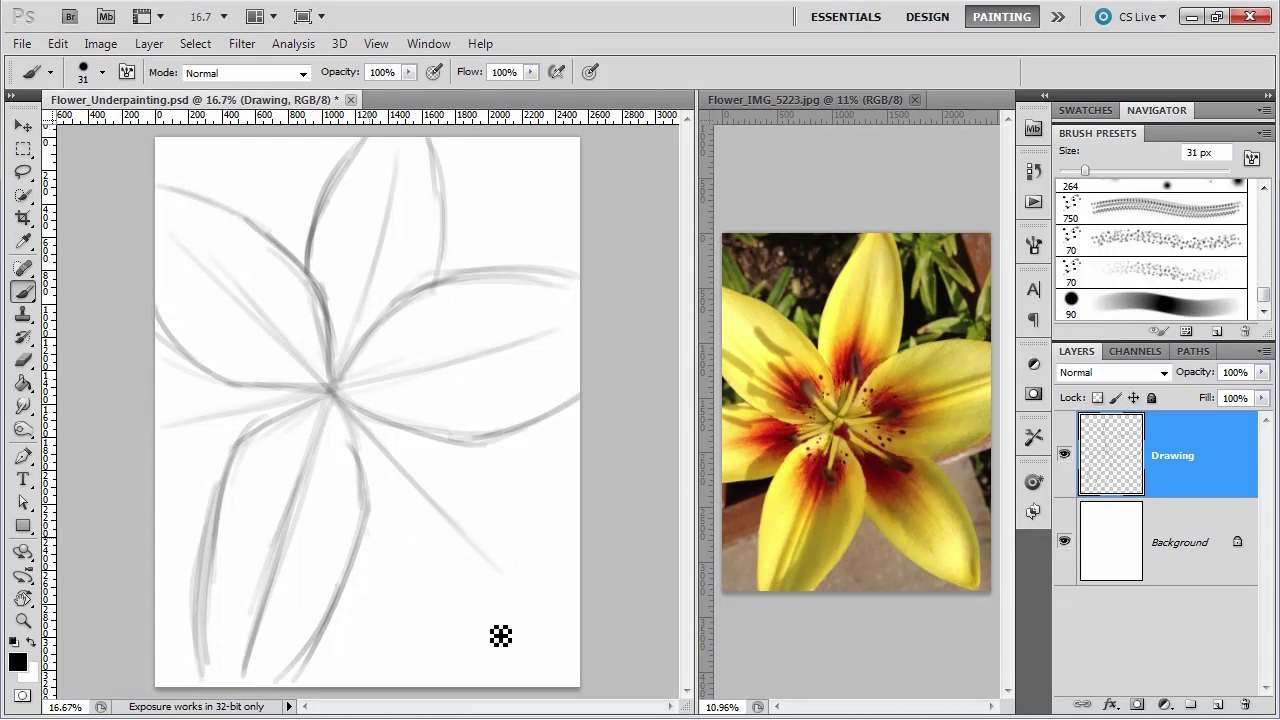
drag(368, 536, 511, 637)
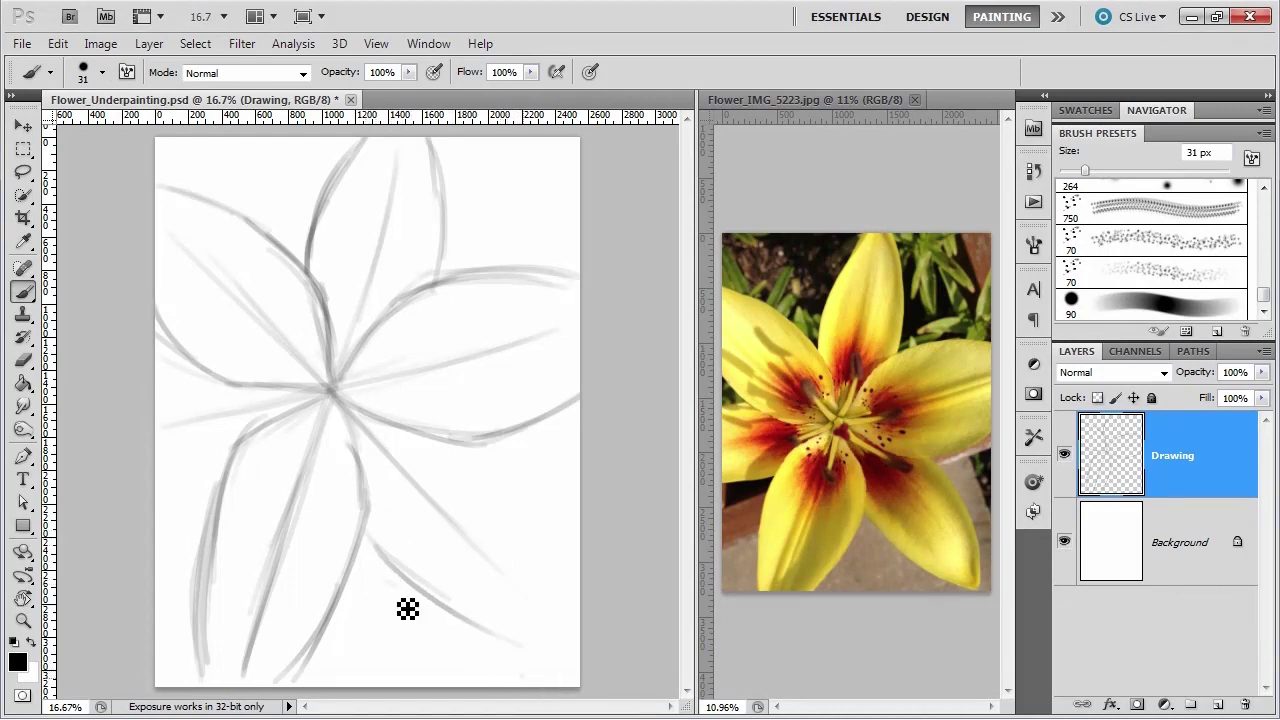
mouse_move(407, 609)
mouse_down()
mouse_move(484, 658)
mouse_move(384, 543)
mouse_move(509, 670)
mouse_move(455, 640)
mouse_move(390, 578)
mouse_move(482, 645)
mouse_move(390, 560)
mouse_move(410, 589)
mouse_move(491, 636)
mouse_move(379, 546)
mouse_up()
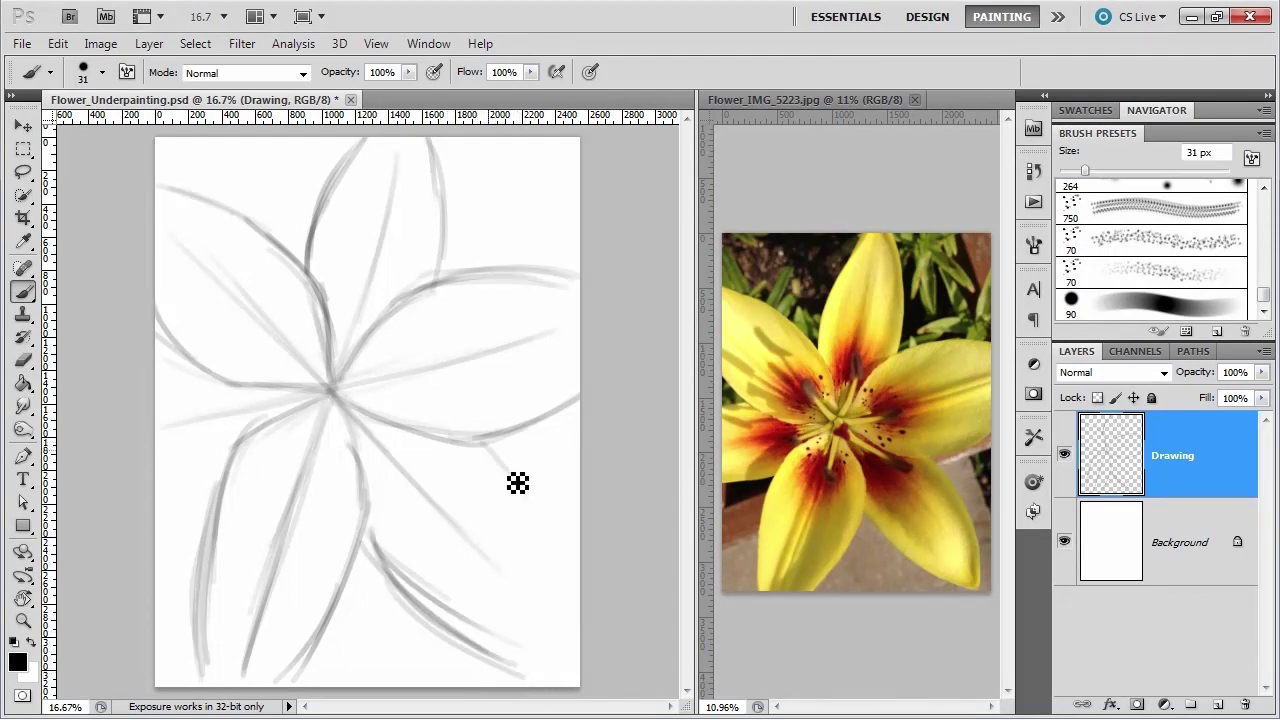
drag(488, 448, 540, 542)
drag(569, 628, 545, 672)
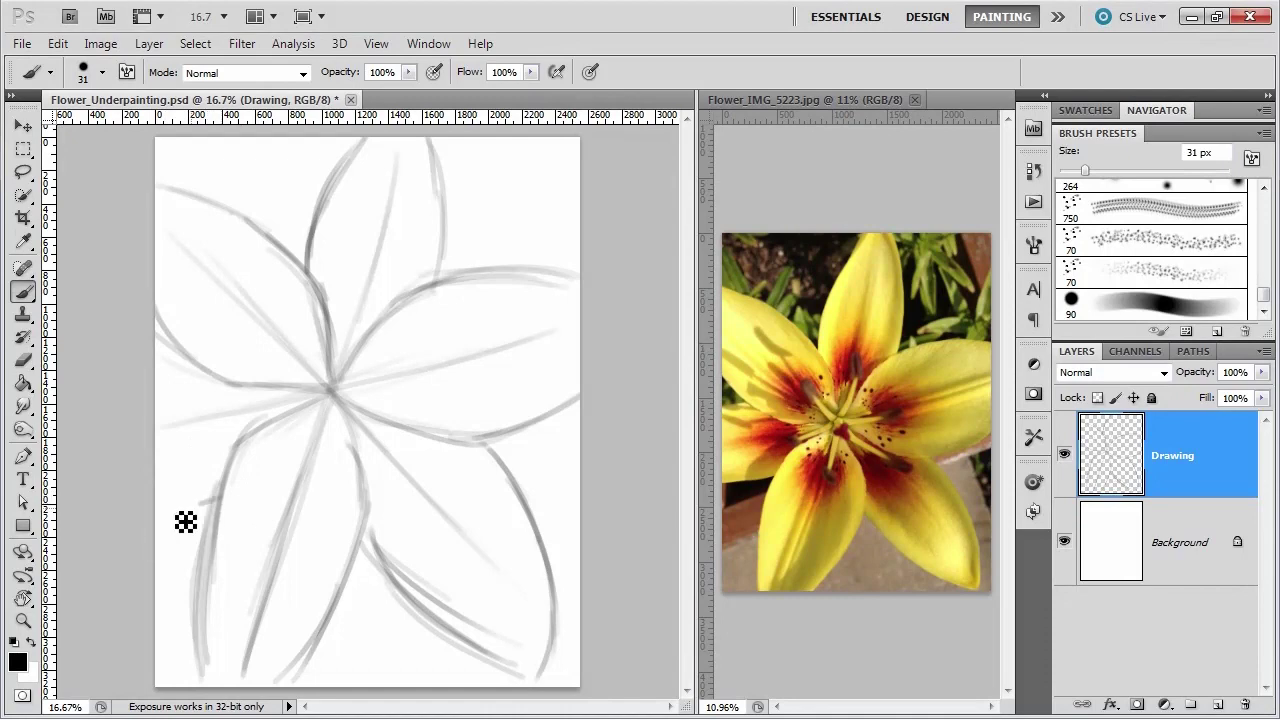
- Add short left-edge strokes, a dark line across the bottom, and a thick black curve in the lower petal
drag(167, 525, 224, 500)
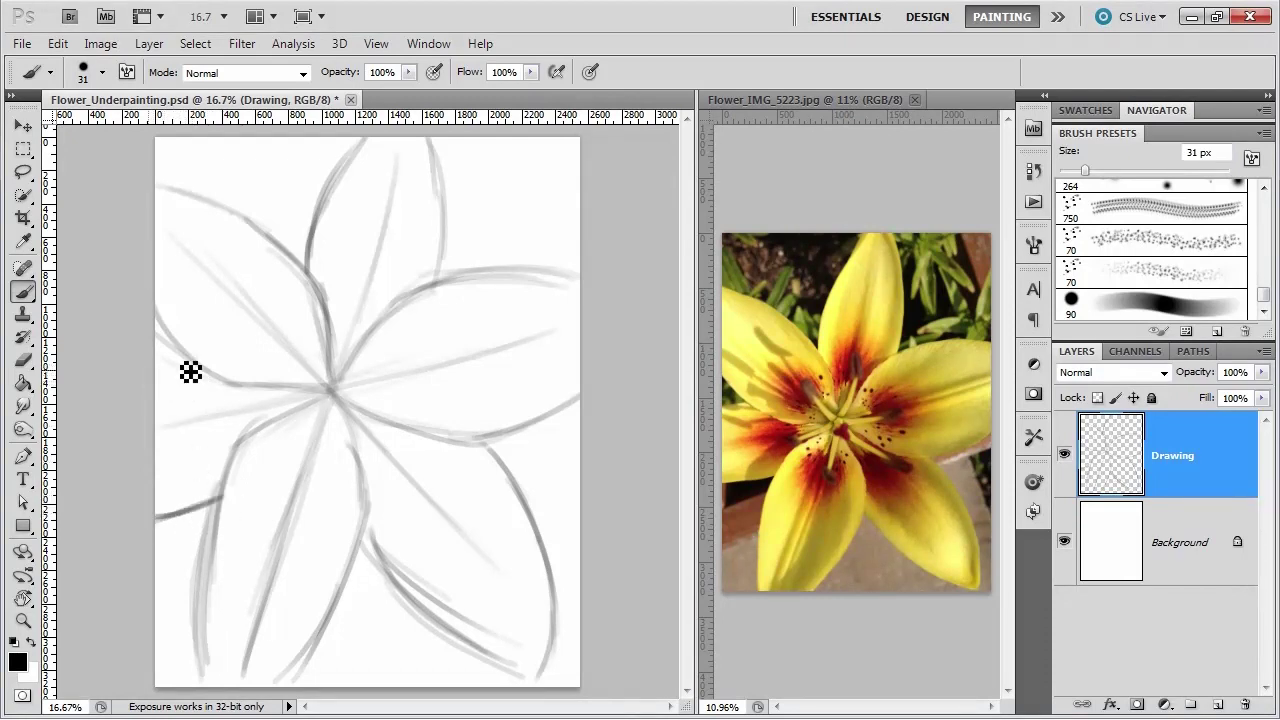
drag(191, 357, 156, 362)
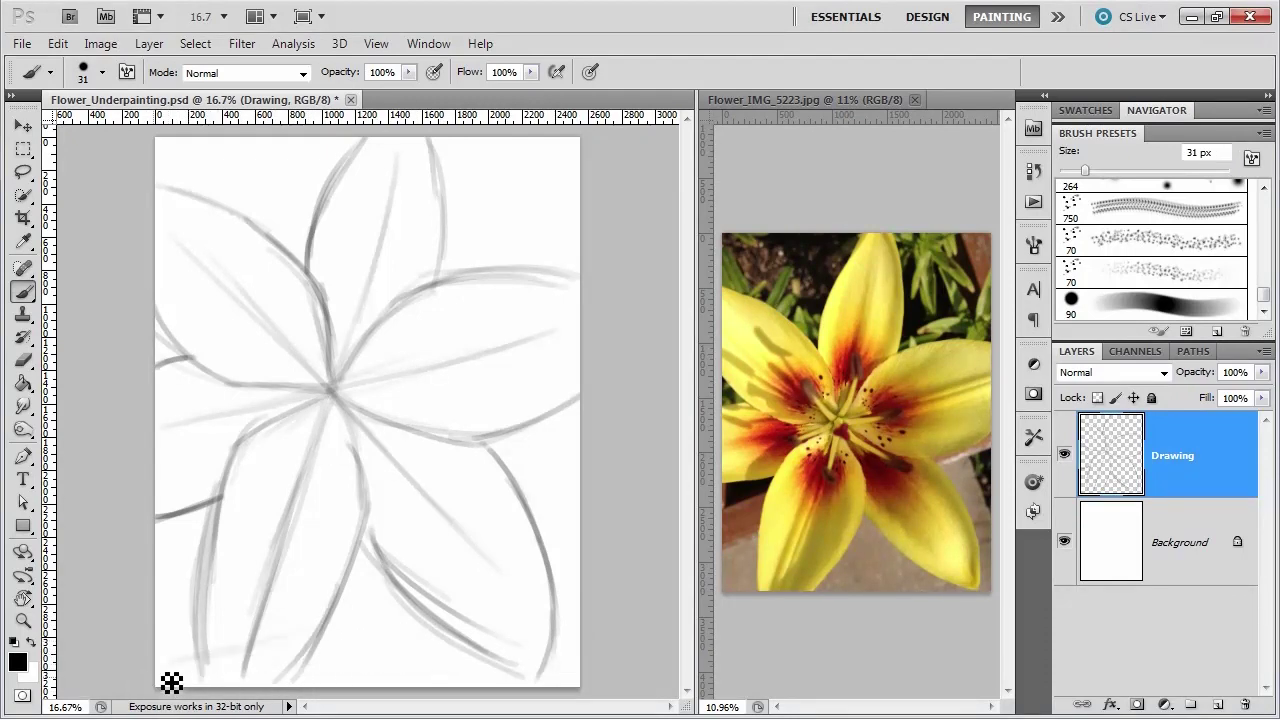
mouse_move(171, 682)
mouse_down()
mouse_move(211, 691)
mouse_move(243, 669)
mouse_move(574, 662)
mouse_up()
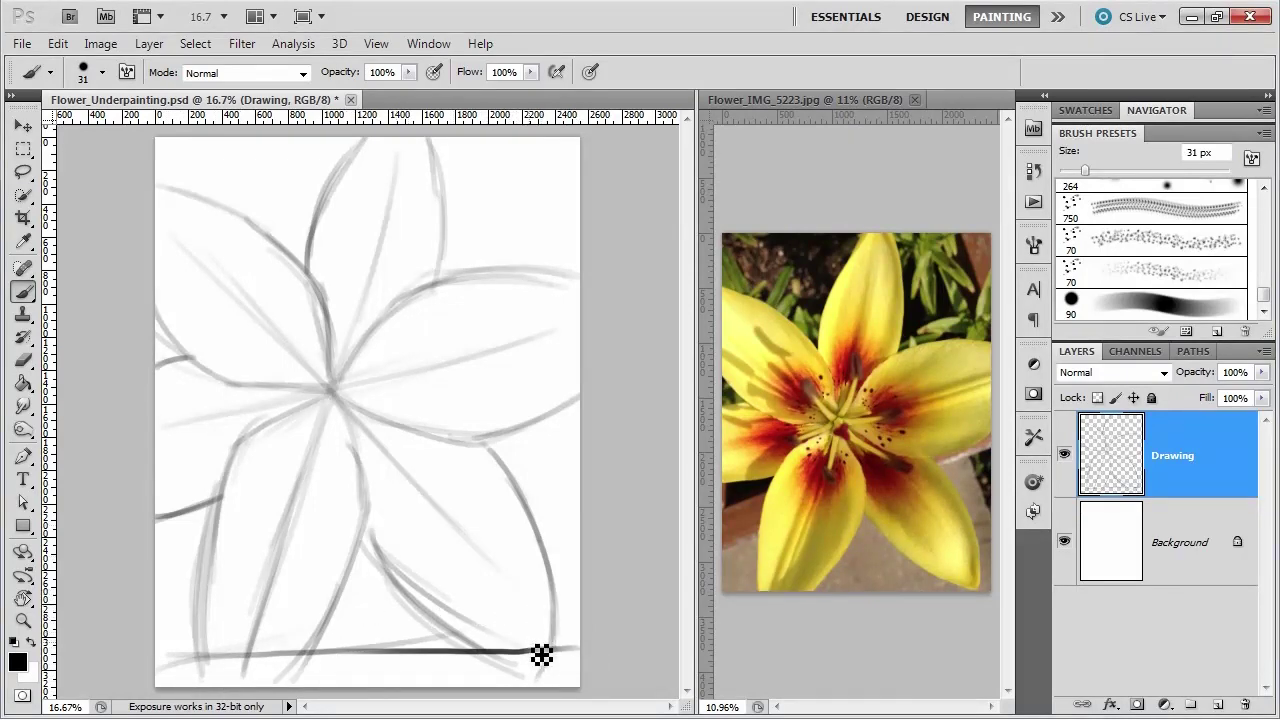
drag(476, 453, 525, 626)
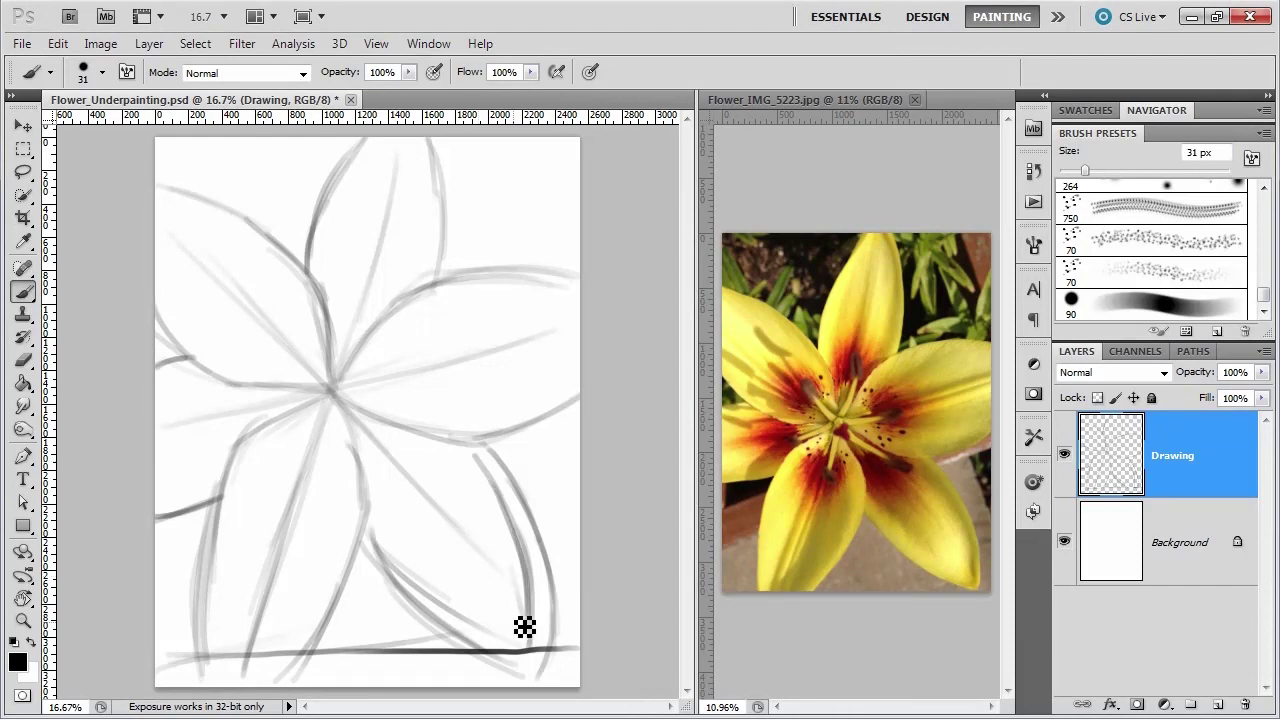
drag(362, 530, 494, 660)
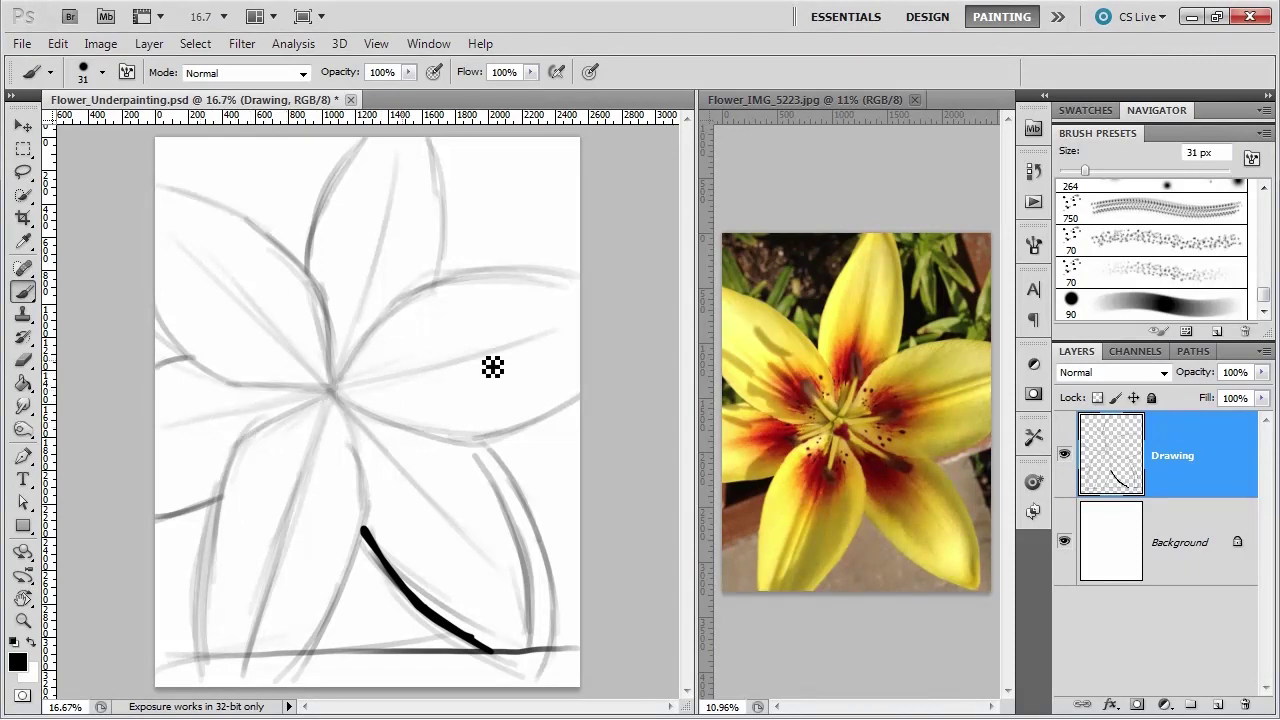
- Create a new layer above Drawing and rename it 'Underpainting'
click(1215, 702)
double_click(1182, 460)
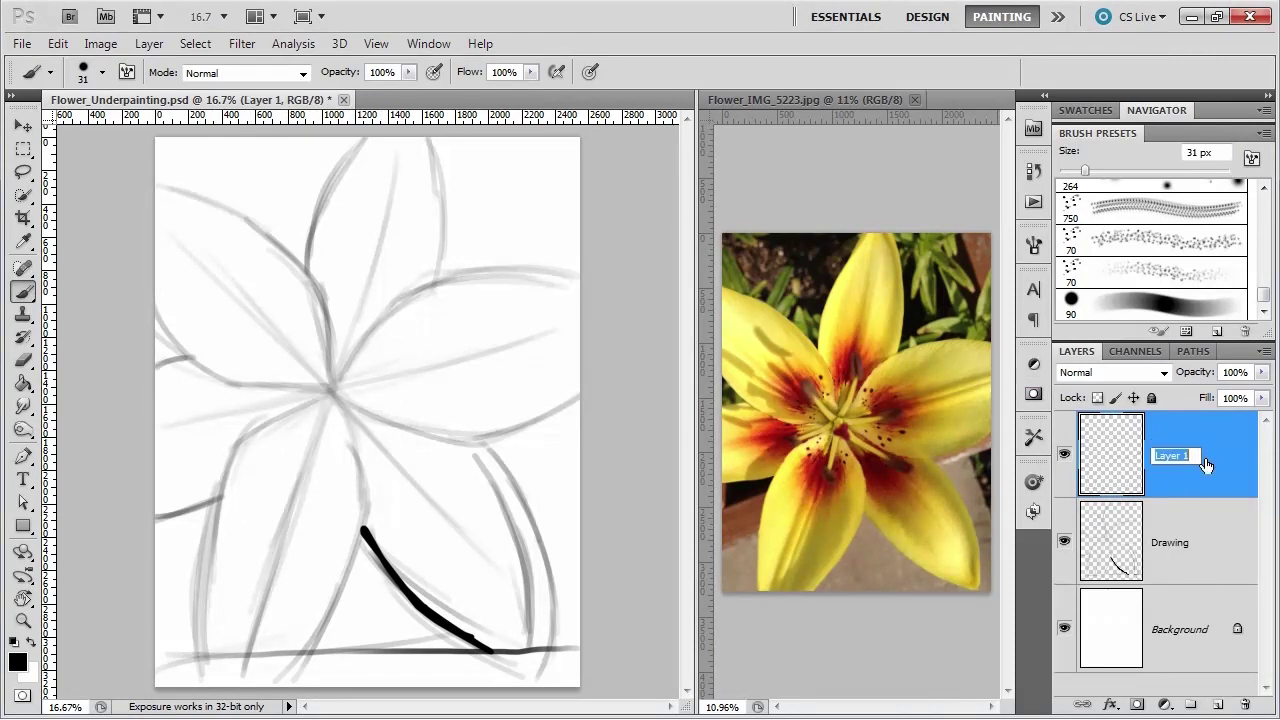
text(Underpainting)
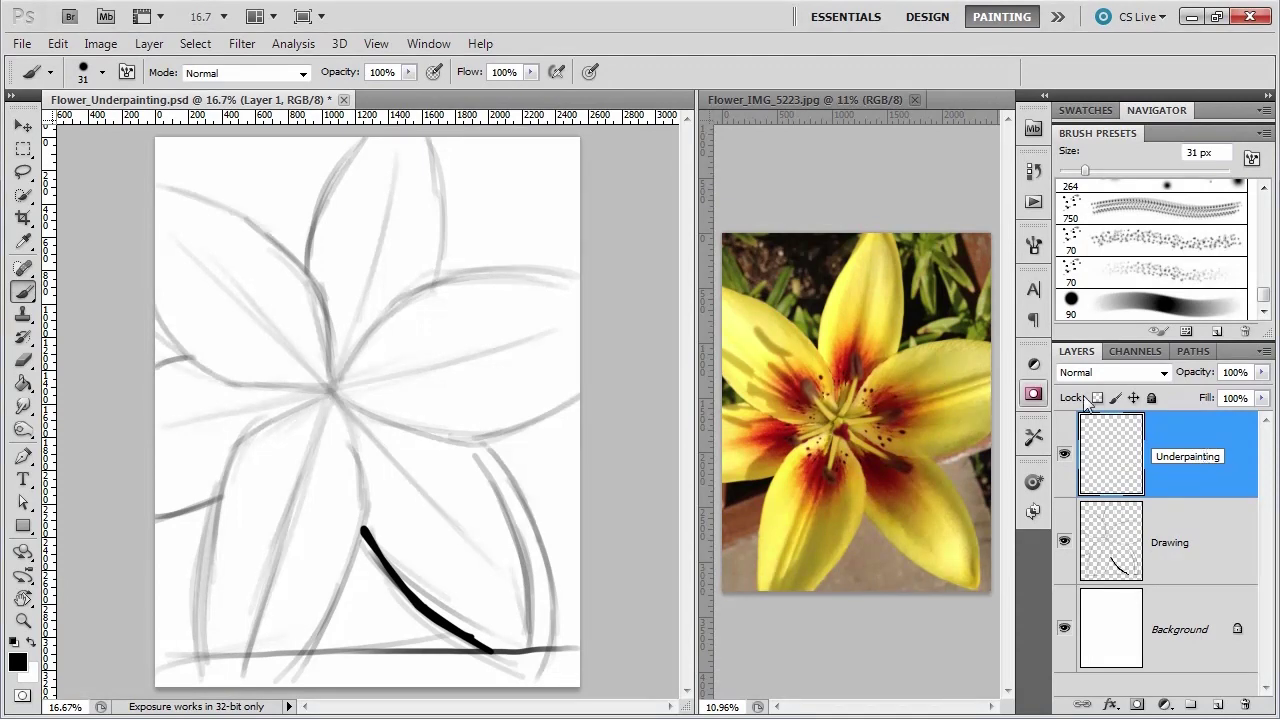
key(Return)
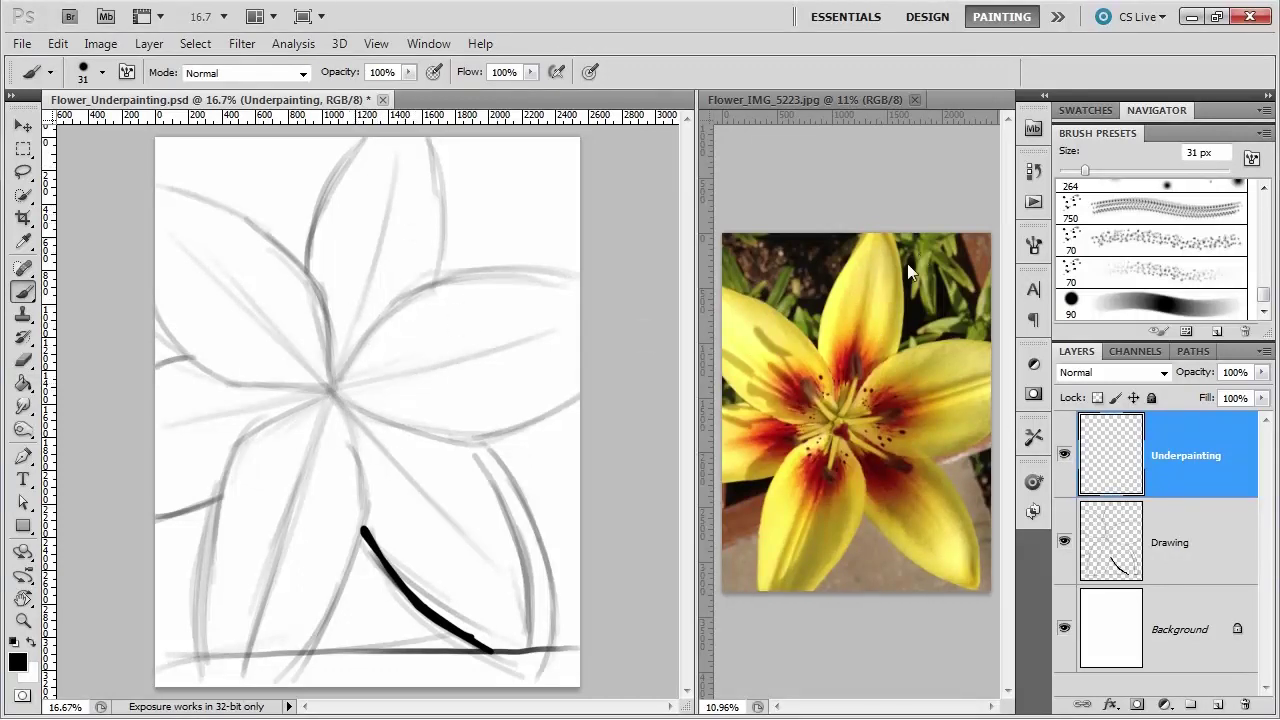
- Move the whole sketch on the Drawing layer slightly lower with the Move tool
click(1188, 554)
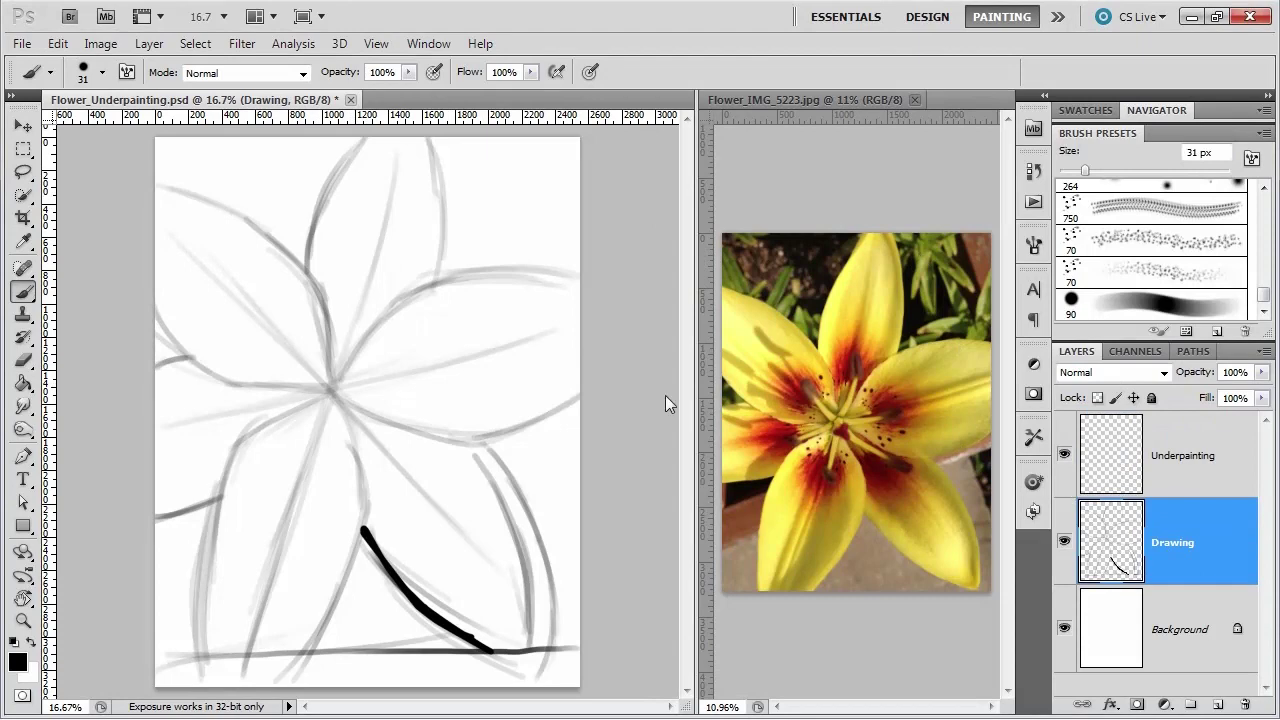
click(23, 126)
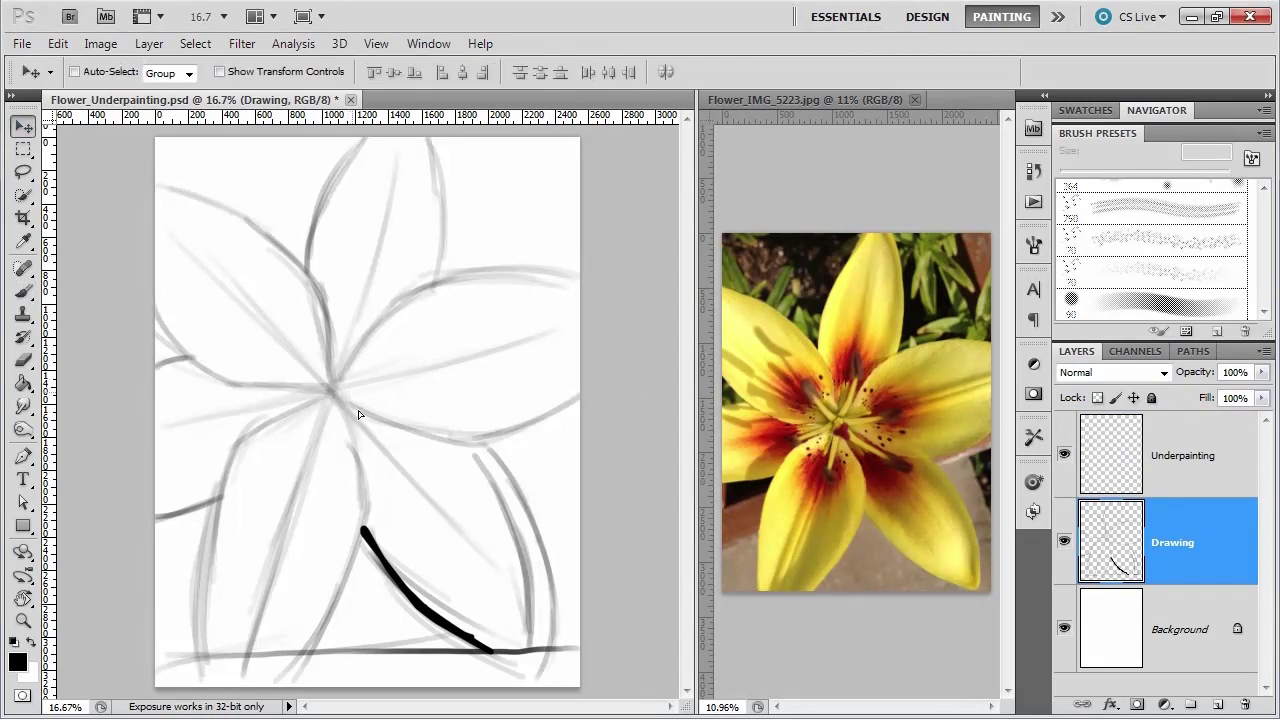
mouse_move(359, 414)
mouse_down()
mouse_move(360, 443)
mouse_move(360, 430)
mouse_up()
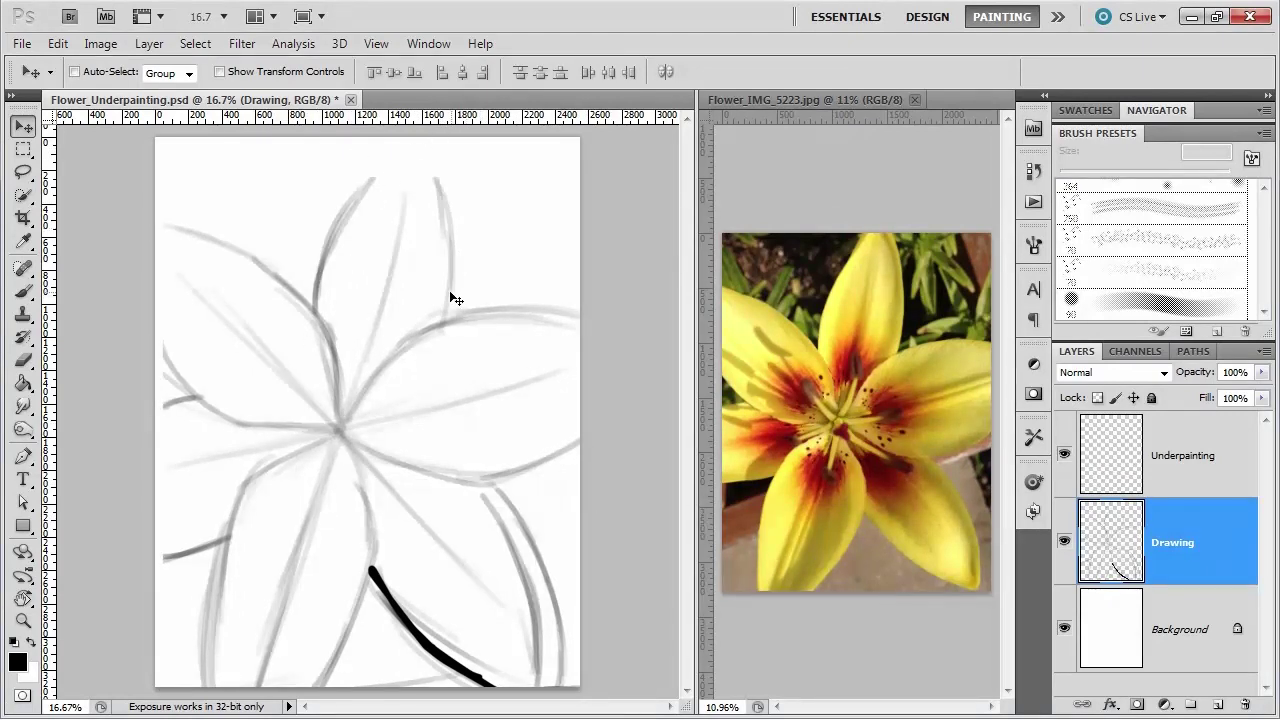
- Extend the upper petal line toward the top and add a jagged edge to the right petal
click(23, 290)
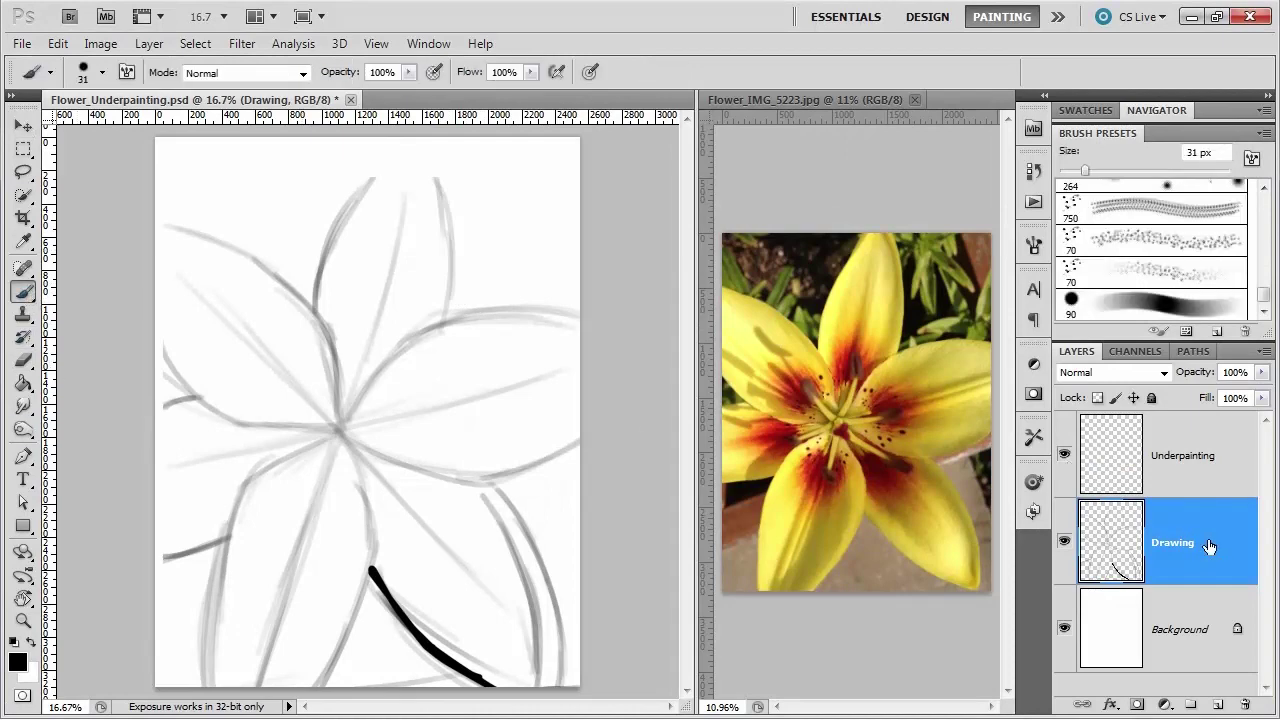
mouse_move(369, 206)
mouse_down()
mouse_move(458, 200)
mouse_move(464, 234)
mouse_up()
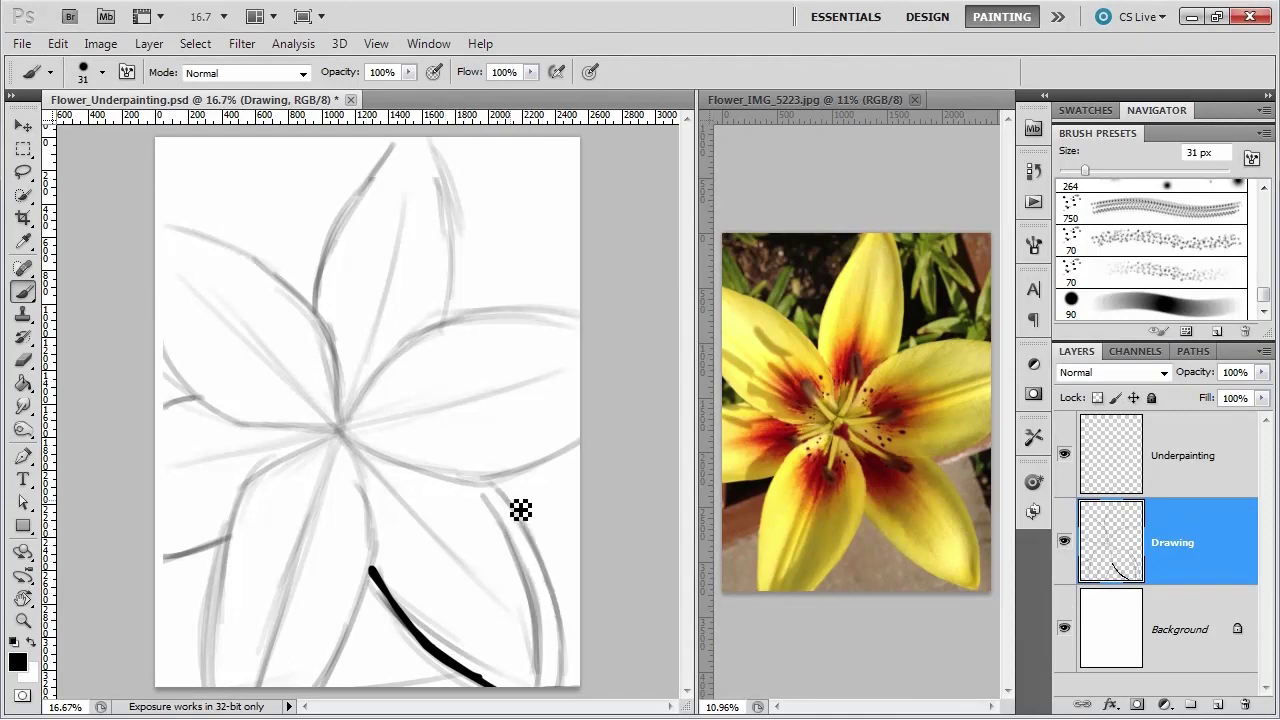
mouse_move(529, 514)
mouse_down()
mouse_move(554, 563)
mouse_move(553, 620)
mouse_up()
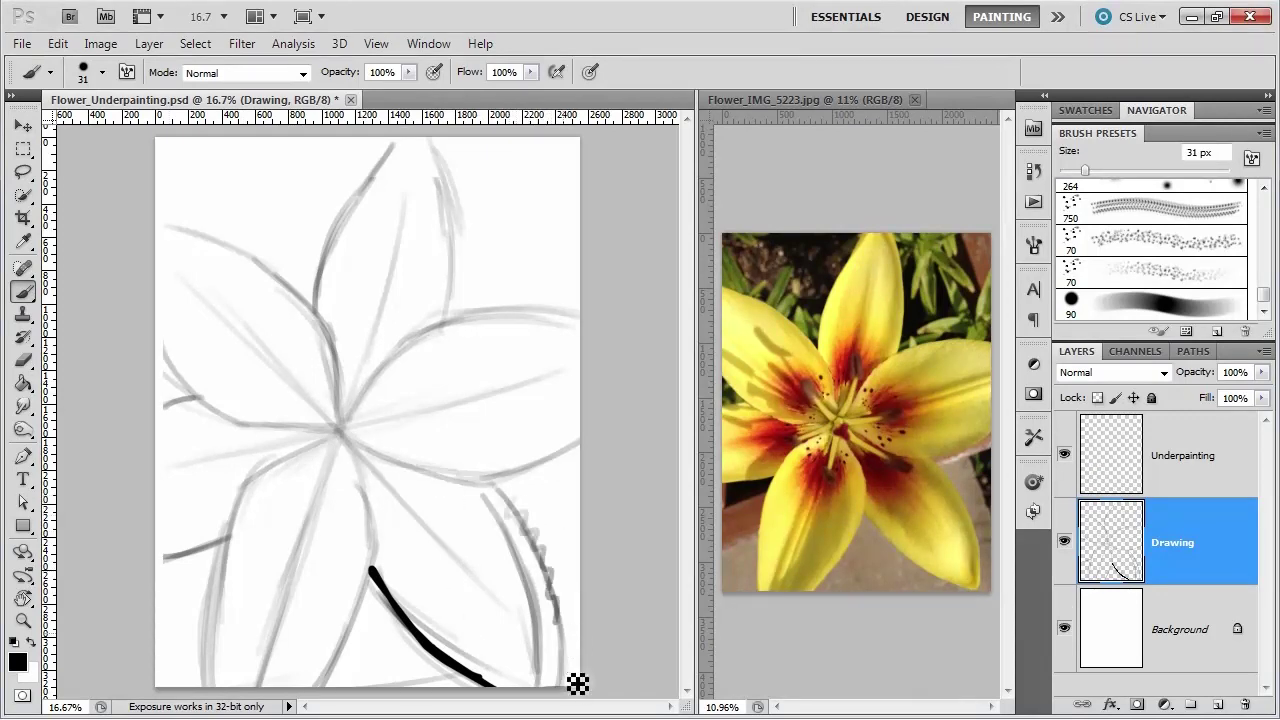
click(1192, 460)
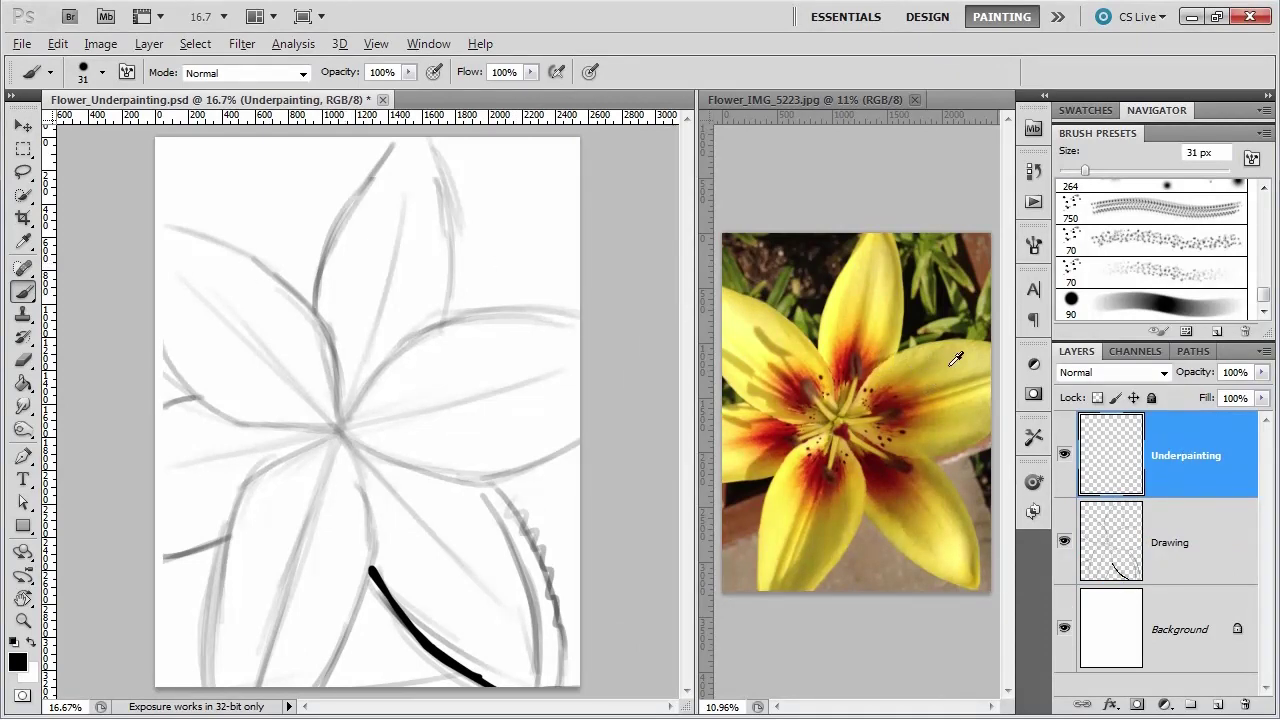
- Sample olive-gold, pale yellow and orange-gold from the lily photo and dab them onto the palette row
alt+click(915, 366)
click(190, 158)
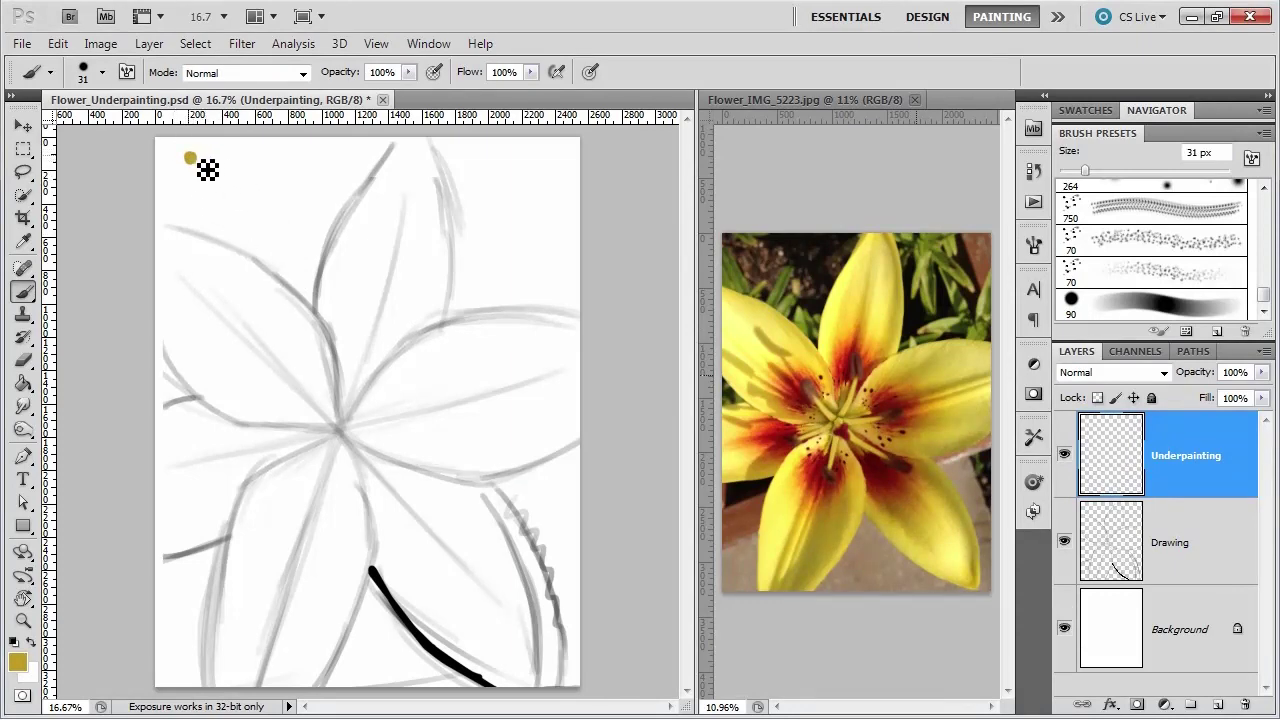
alt+click(888, 300)
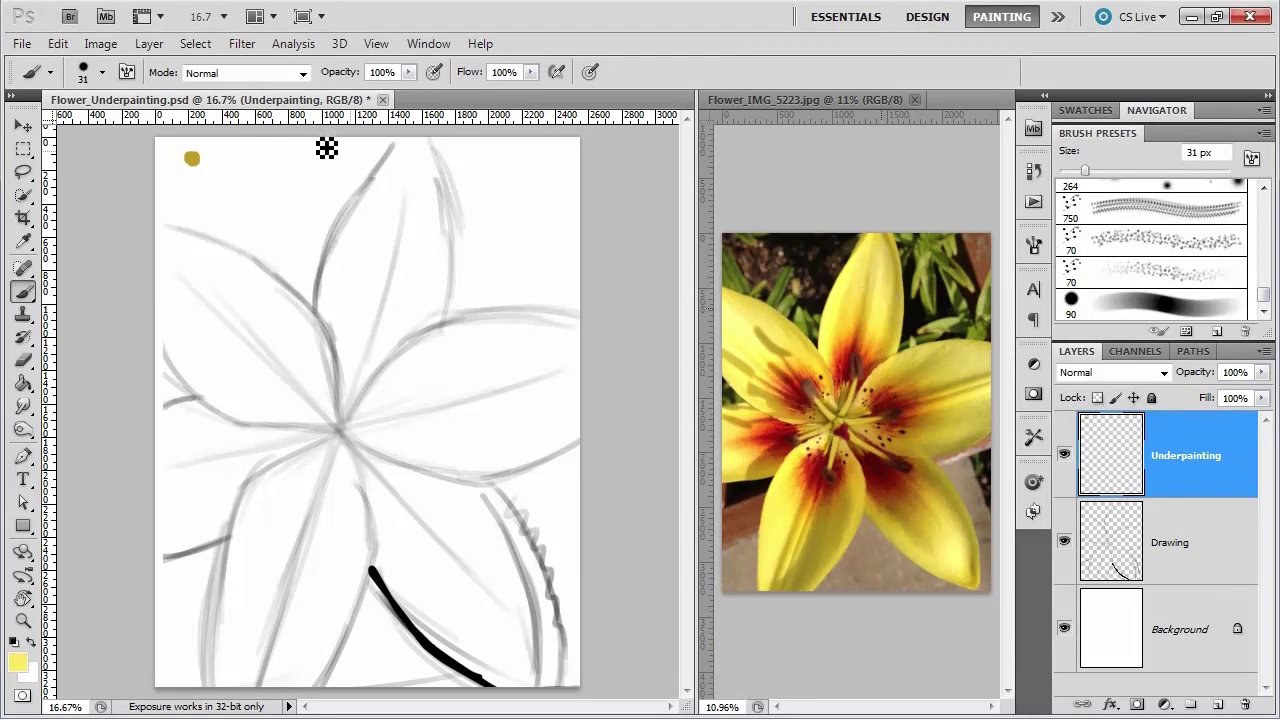
click(215, 160)
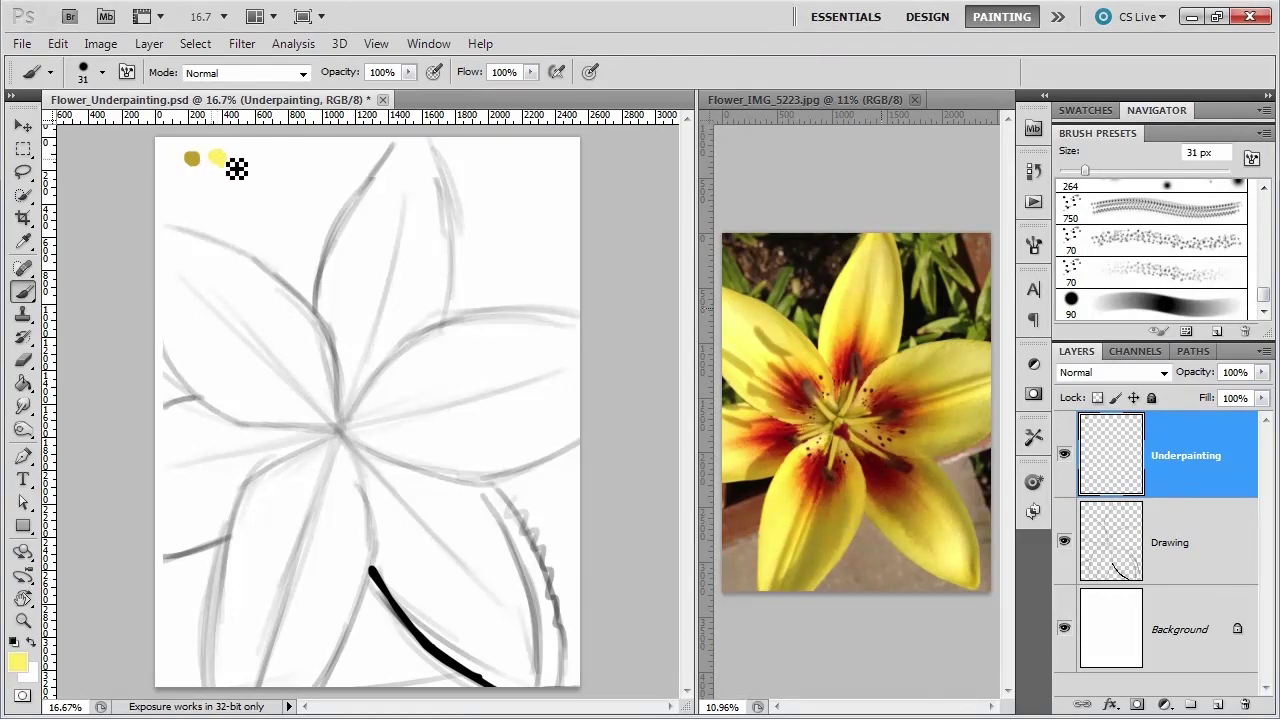
alt+click(853, 318)
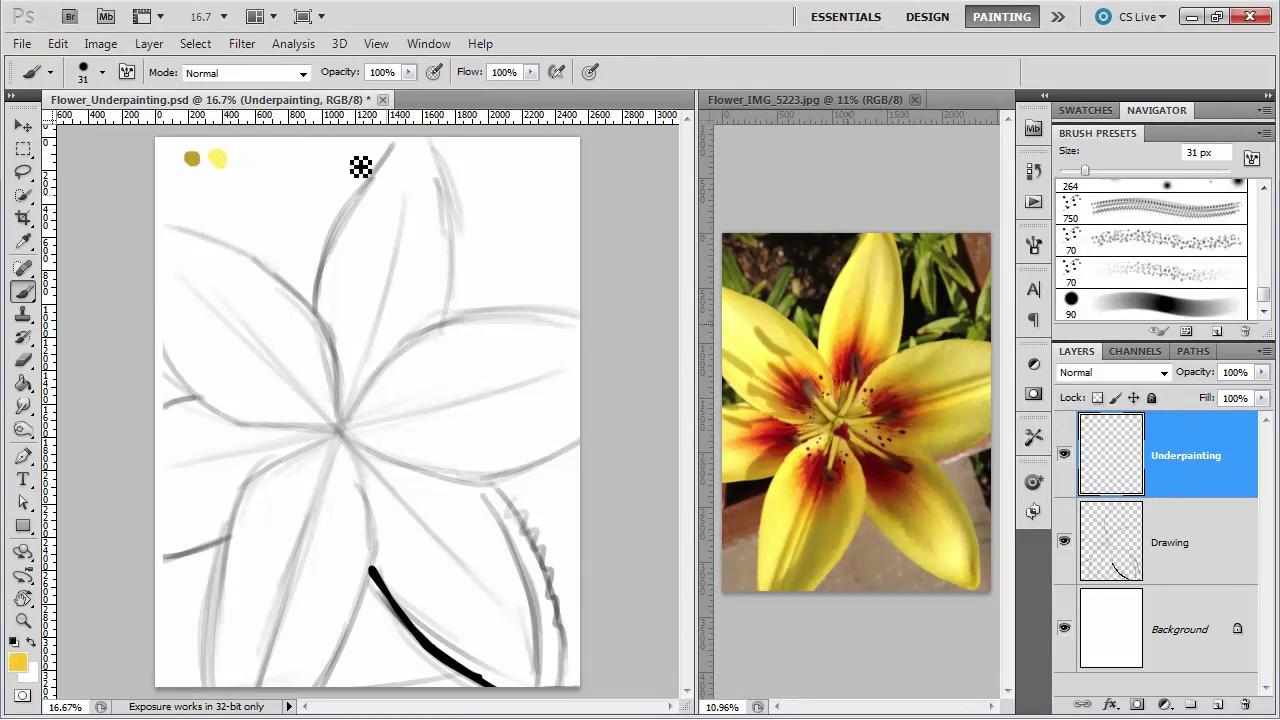
click(172, 168)
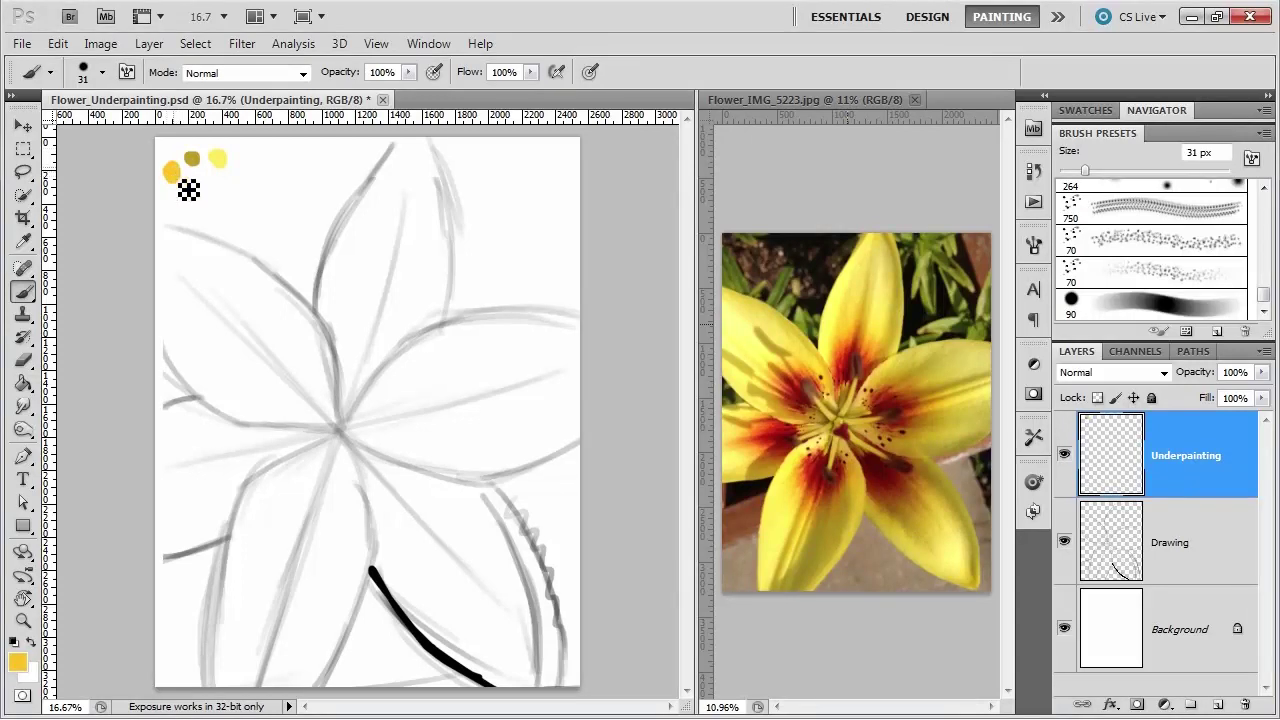
- Sample dark red, brighter red and orange from the photo and add those dabs
alt+click(851, 372)
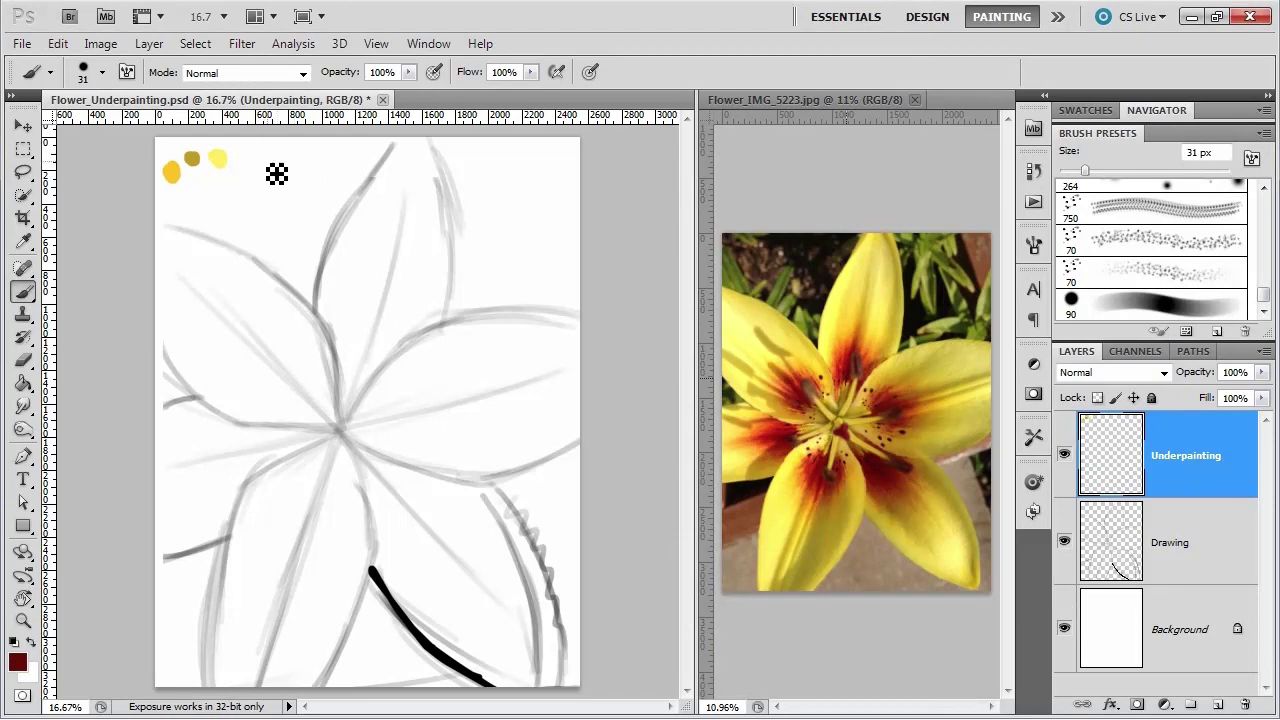
click(251, 158)
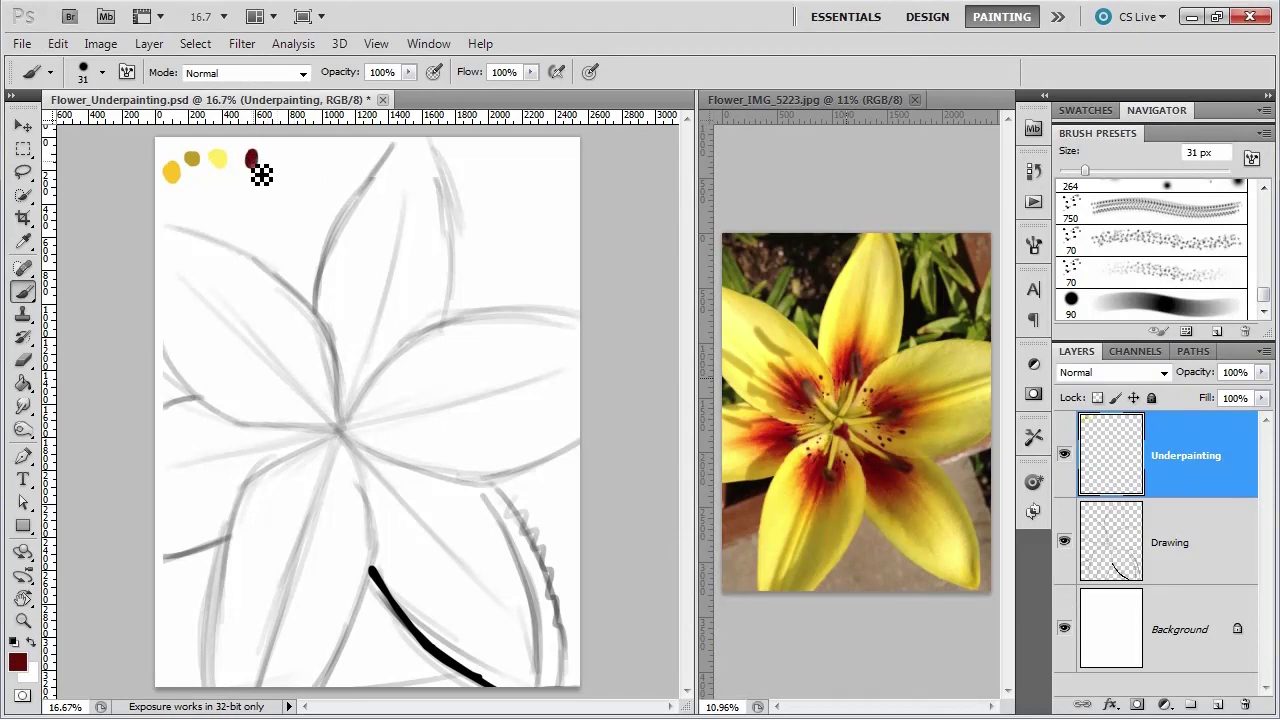
alt+click(853, 346)
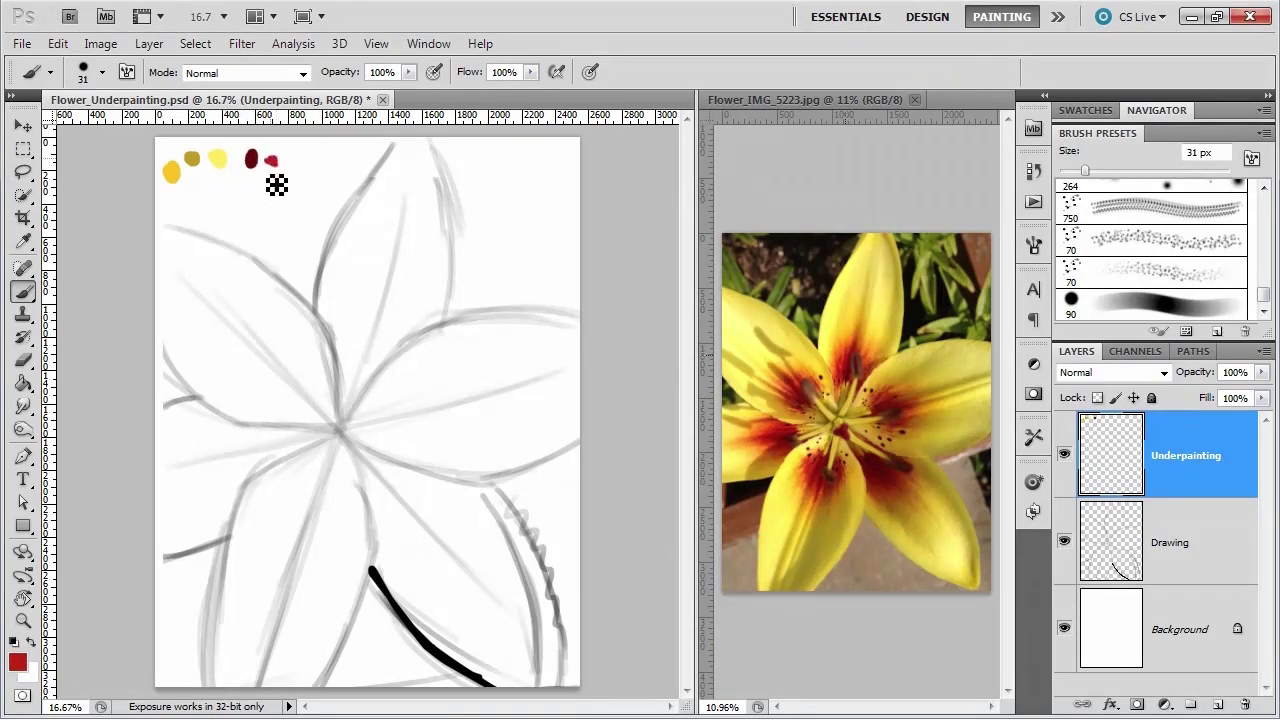
click(268, 165)
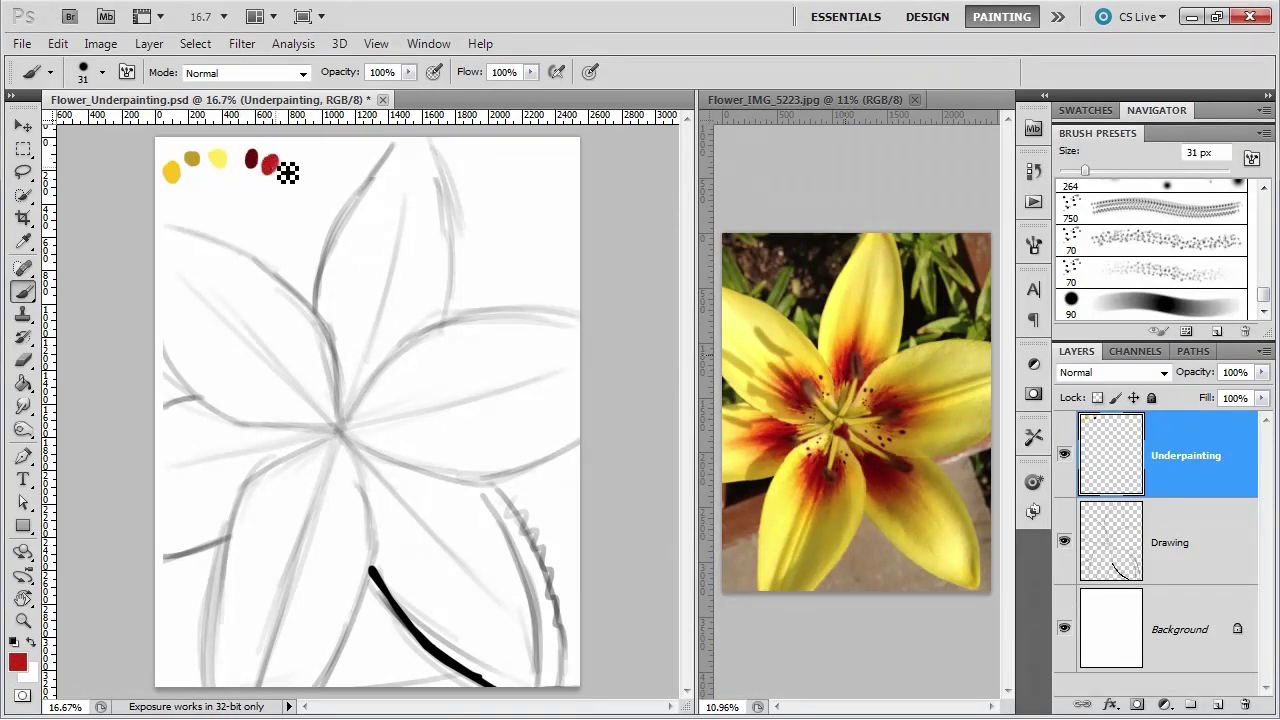
alt+click(860, 358)
click(296, 164)
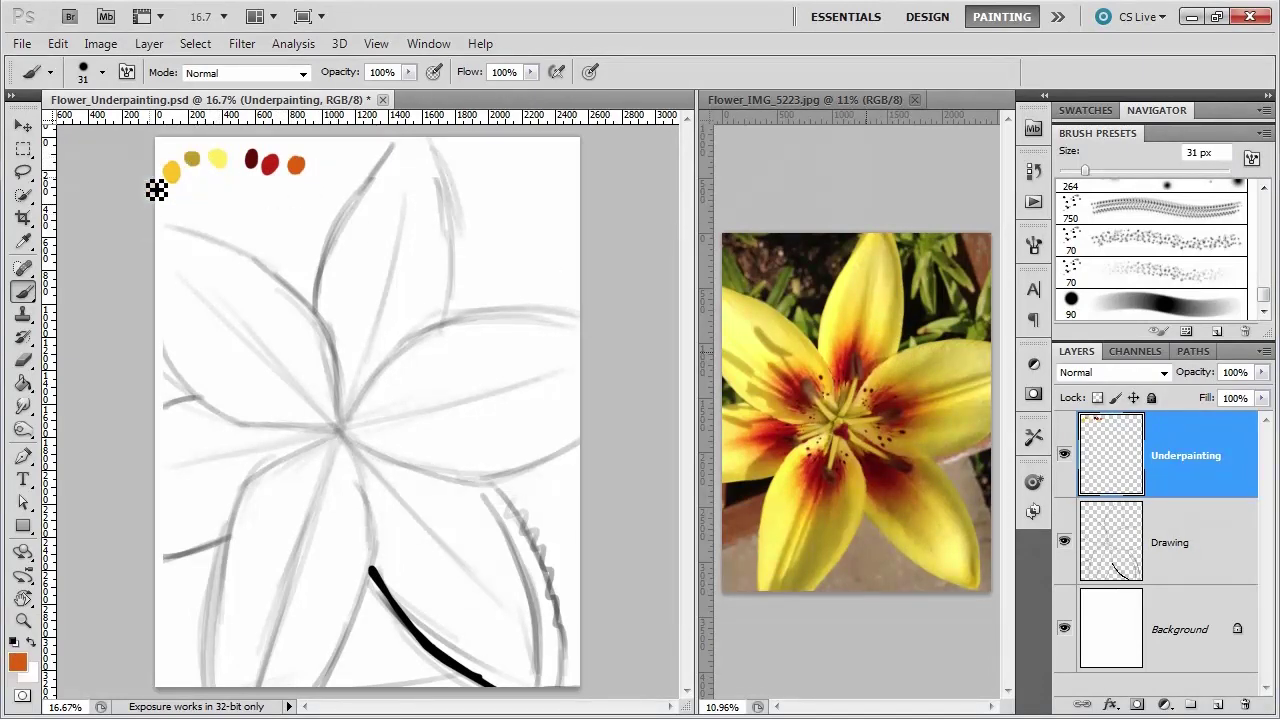
- Add sampled olive and dark brown dabs below the first swatches
alt+click(773, 342)
click(190, 185)
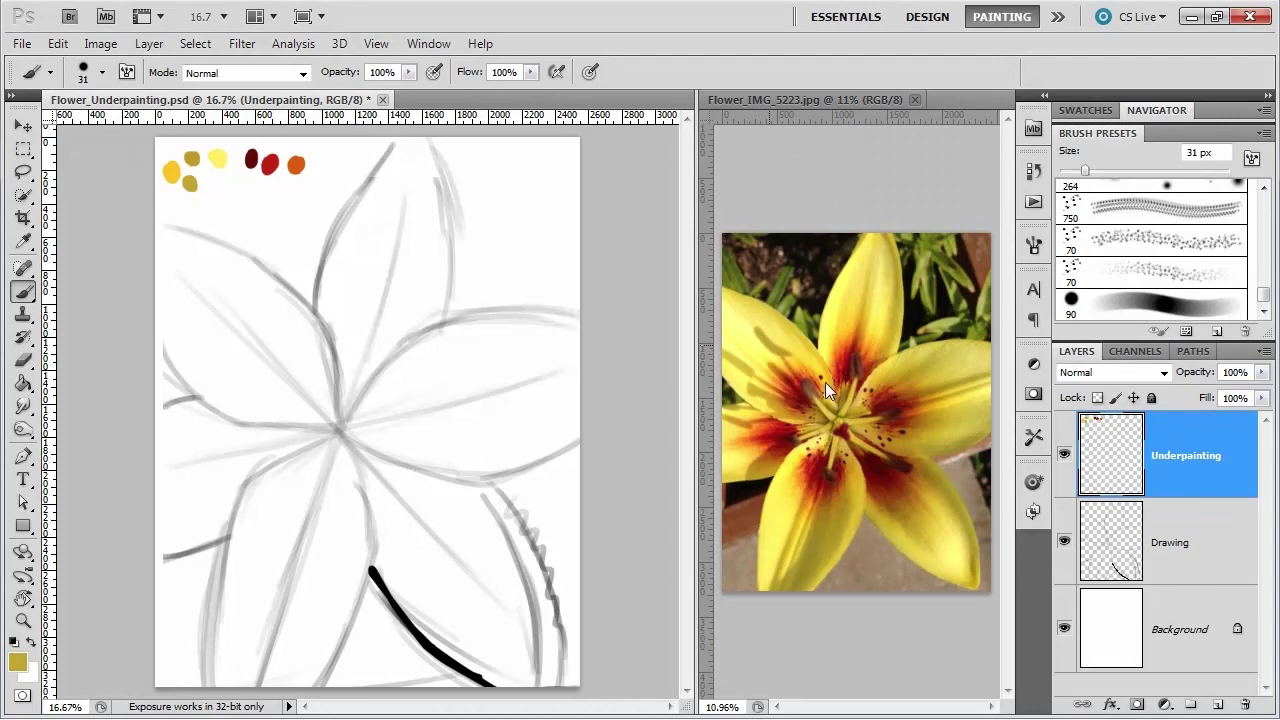
alt+click(866, 358)
click(207, 181)
click(207, 182)
alt+click(842, 416)
scroll(560, 326, up, 2)
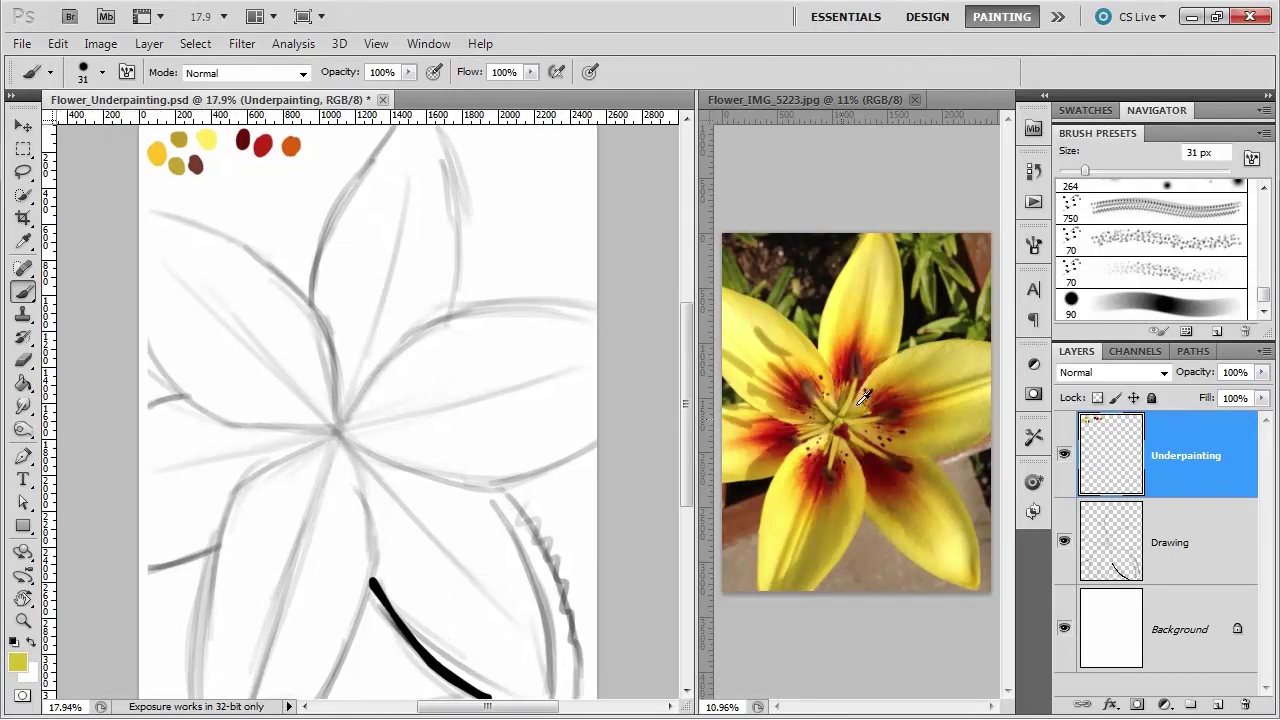
scroll(560, 330, down, 1)
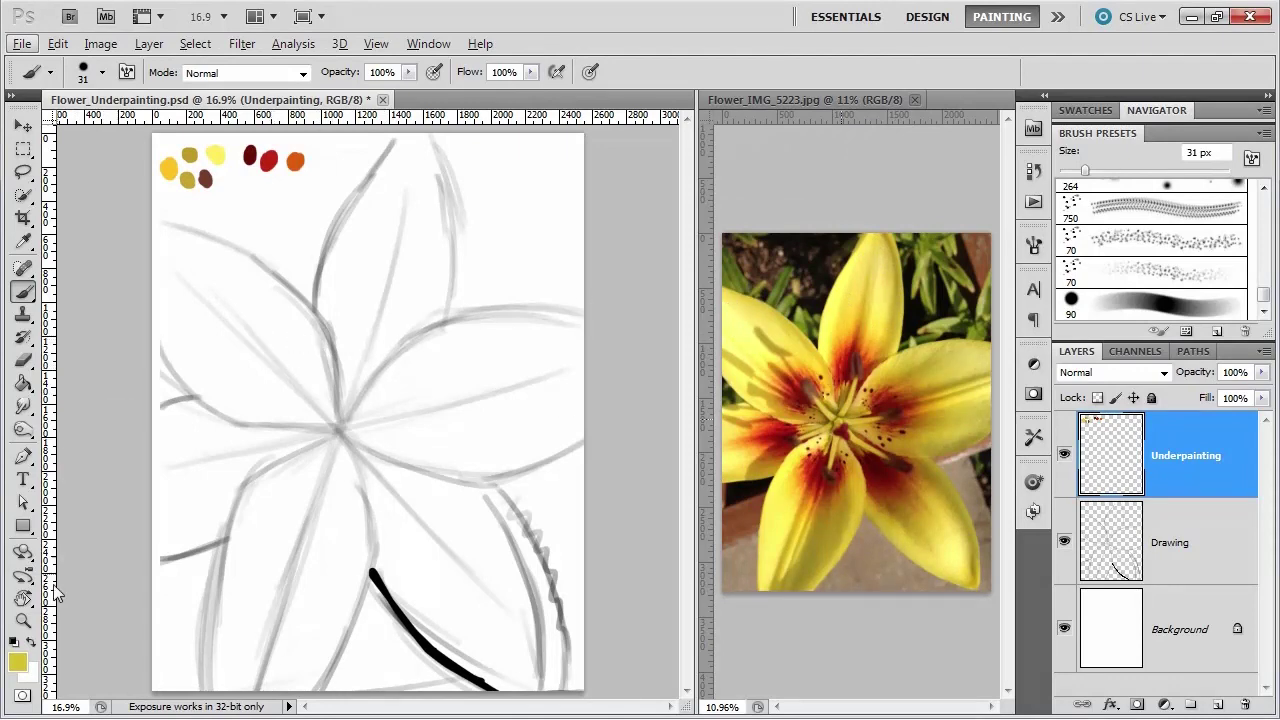
click(23, 621)
click(231, 333)
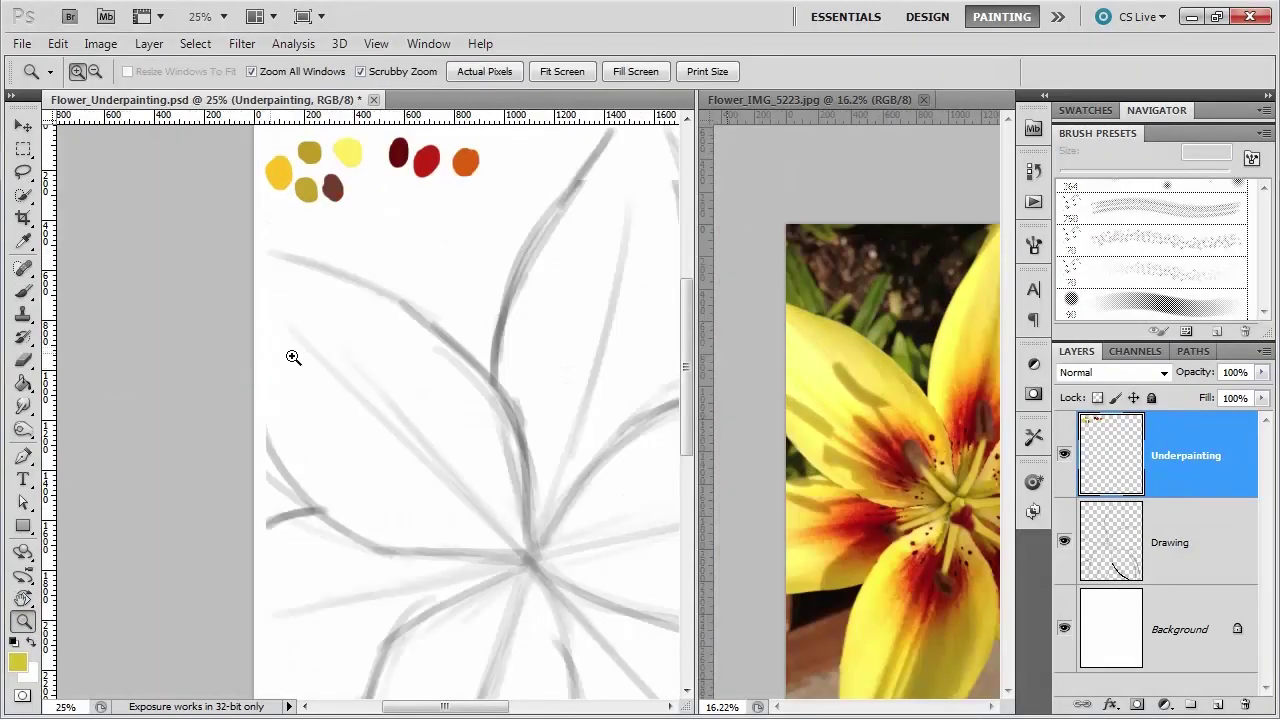
click(404, 438)
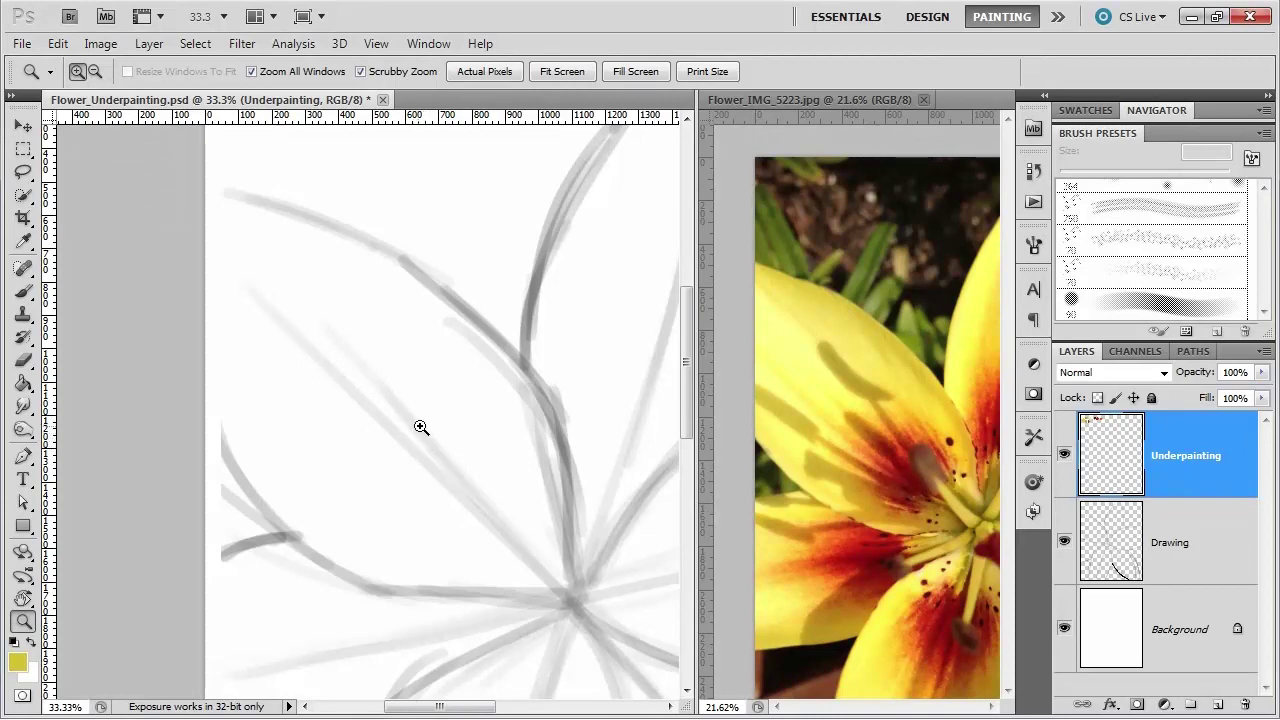
alt+click(474, 423)
alt+click(557, 457)
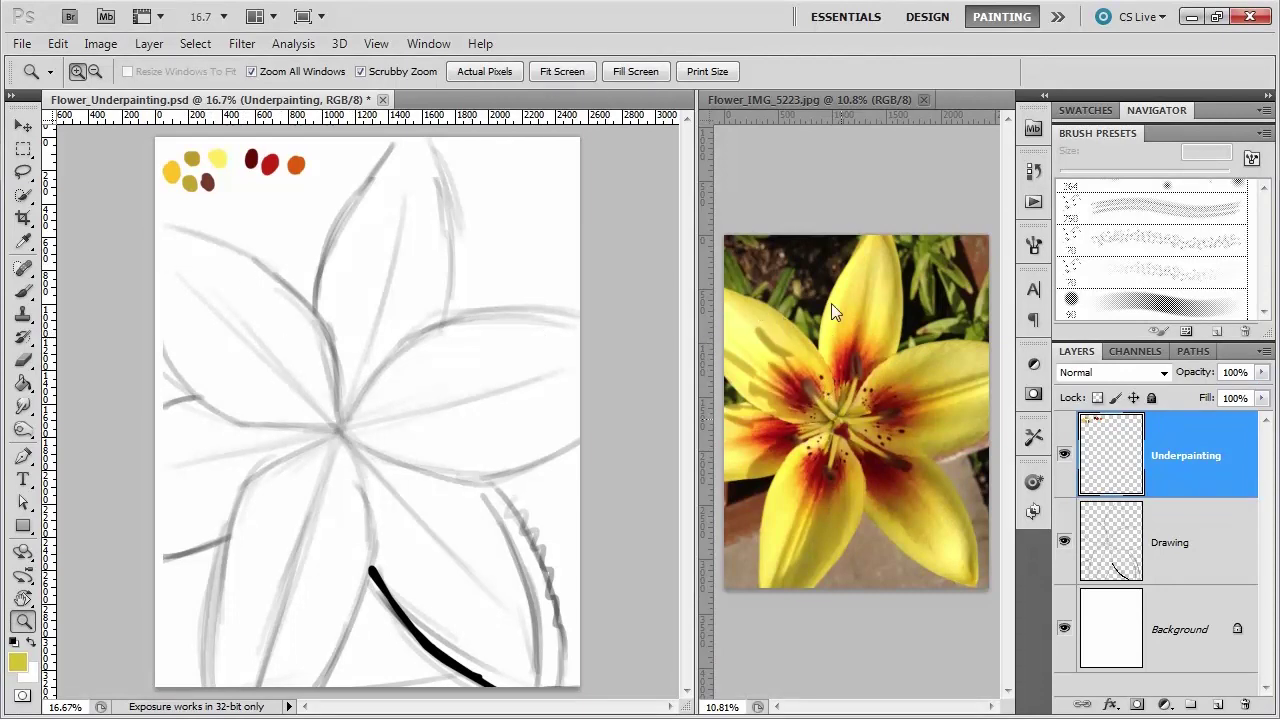
click(24, 292)
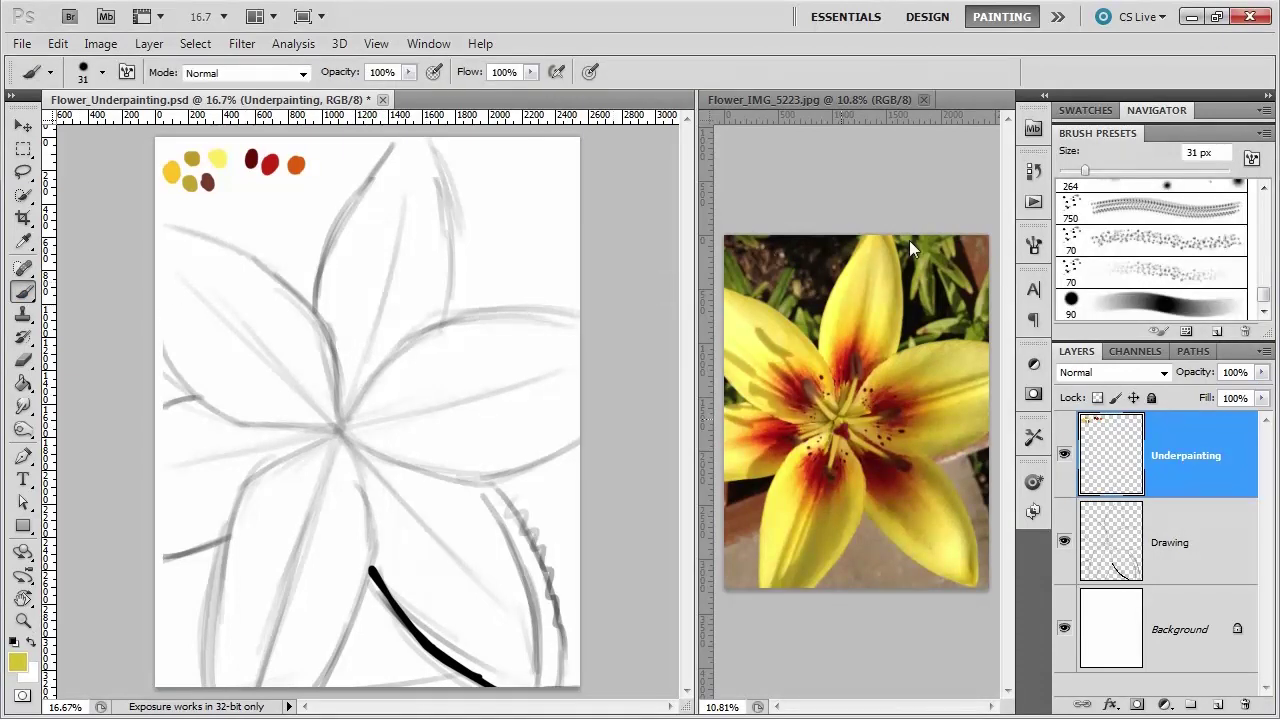
- Review the brush's Brush Tip Shape settings, put the panel away, and enlarge the brush
click(1033, 245)
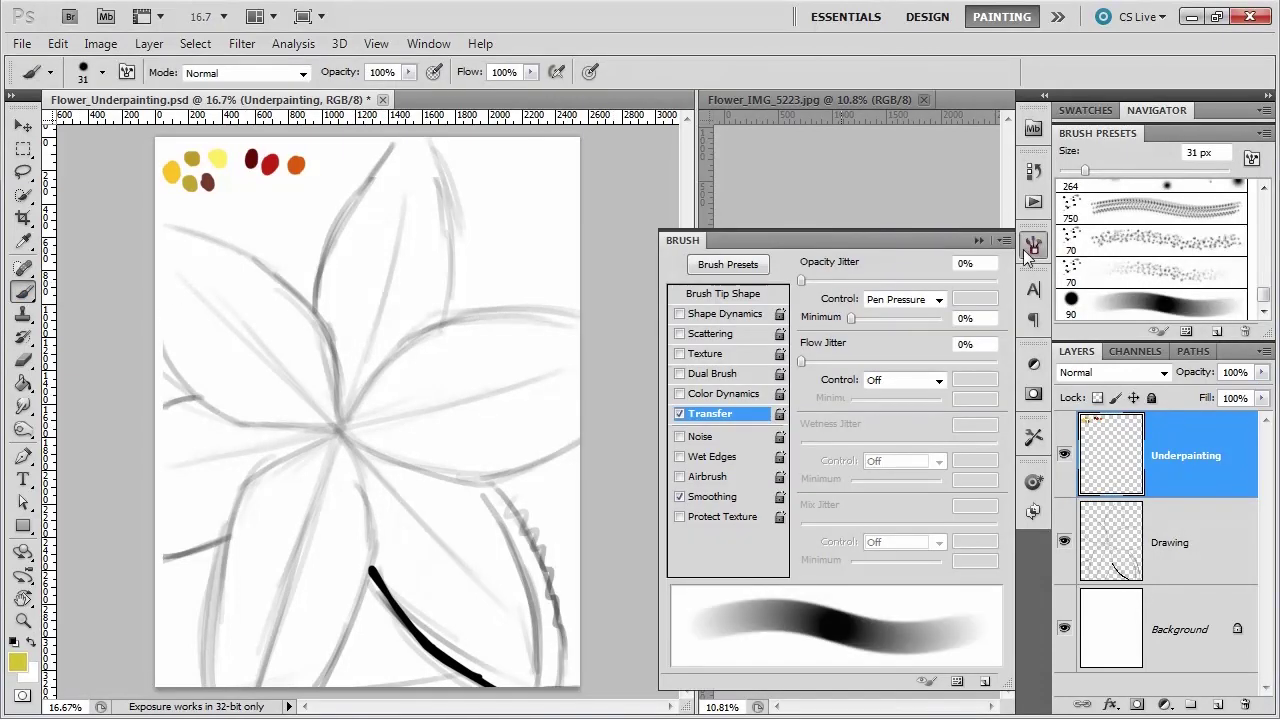
click(736, 294)
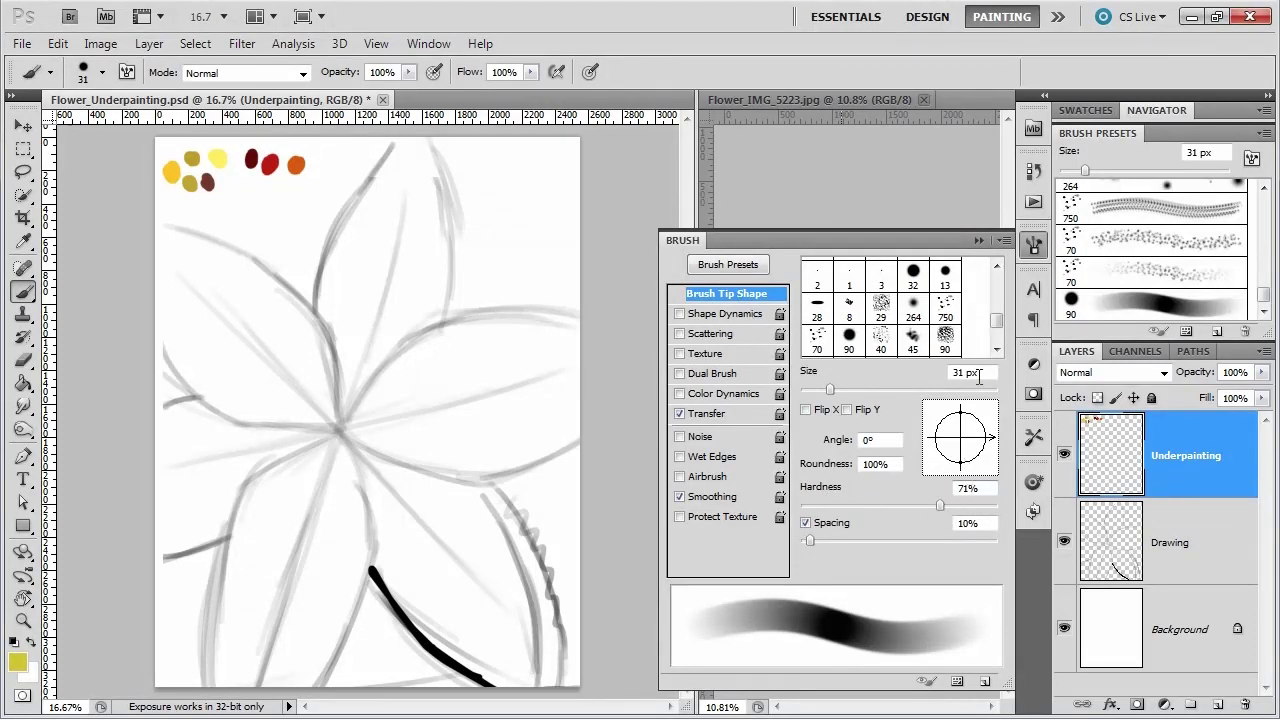
click(979, 242)
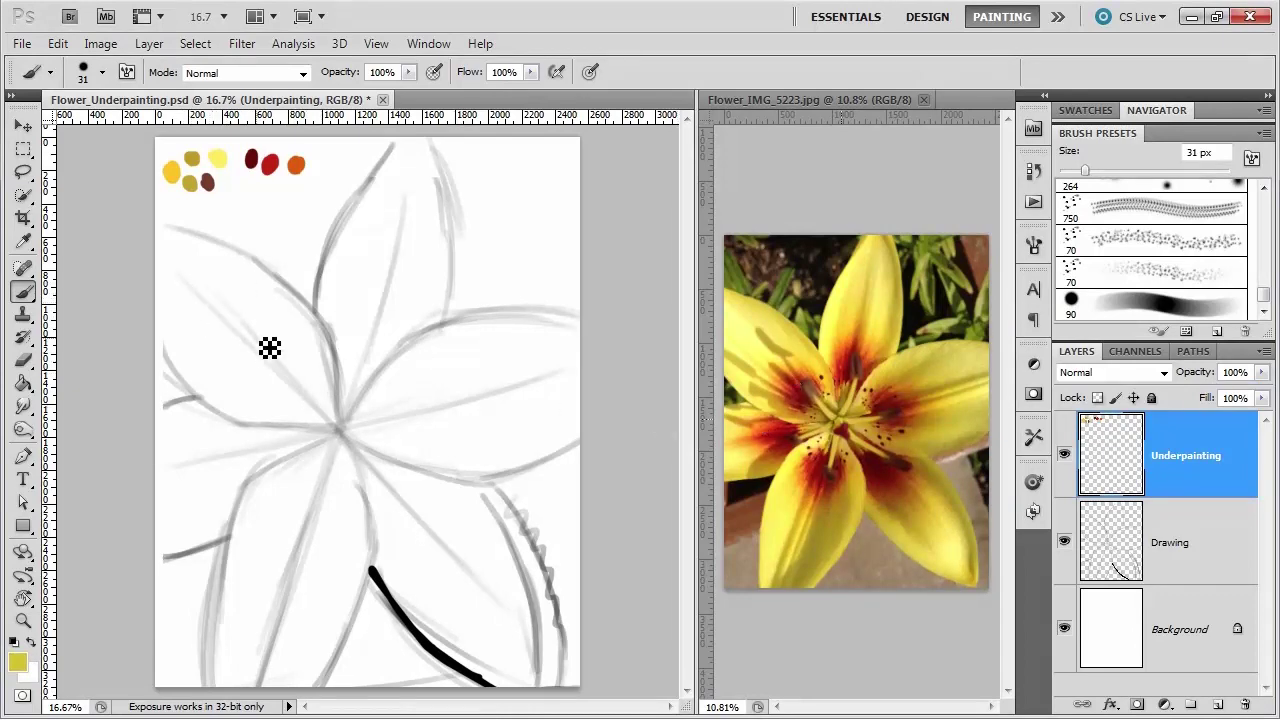
key(bracketright)
- With a brush of about 155 px, sample the pale yellow dab and fill the upper-left petal
drag(214, 309, 240, 310)
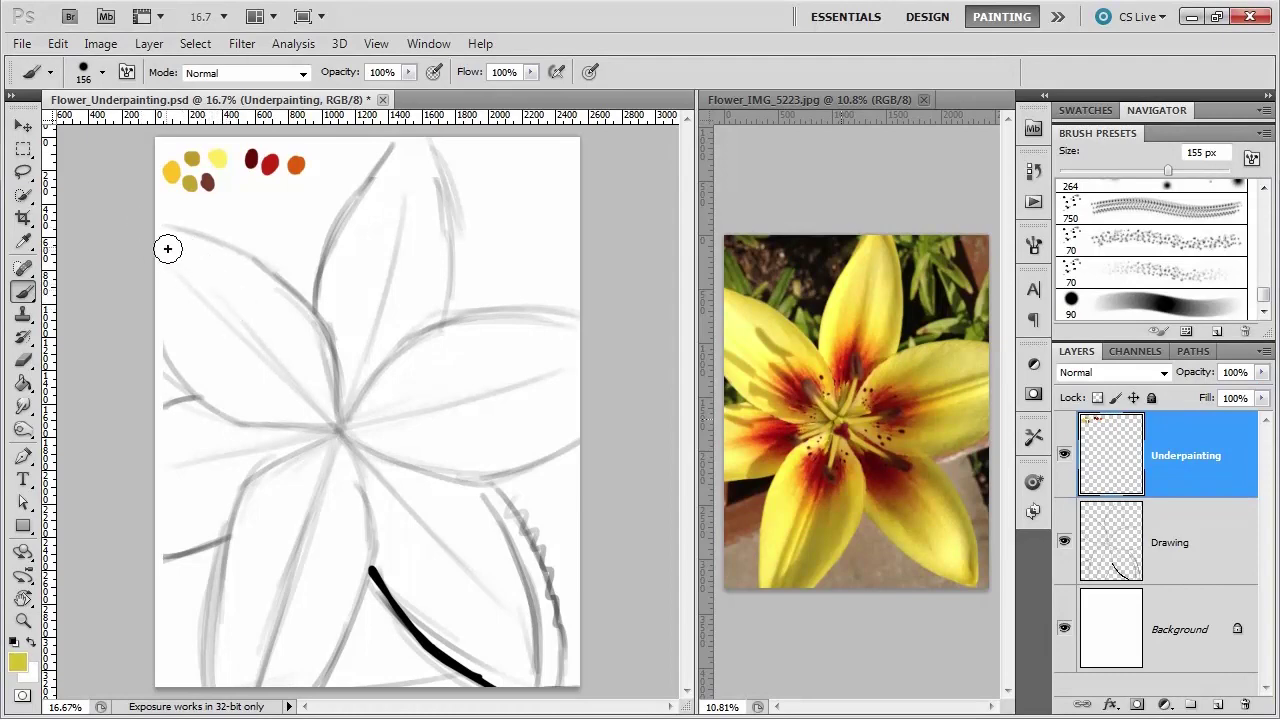
alt+click(219, 165)
mouse_move(178, 264)
mouse_down()
mouse_move(213, 285)
mouse_move(188, 297)
mouse_move(215, 321)
mouse_move(181, 288)
mouse_move(274, 378)
mouse_move(172, 275)
mouse_move(316, 412)
mouse_move(173, 316)
mouse_up()
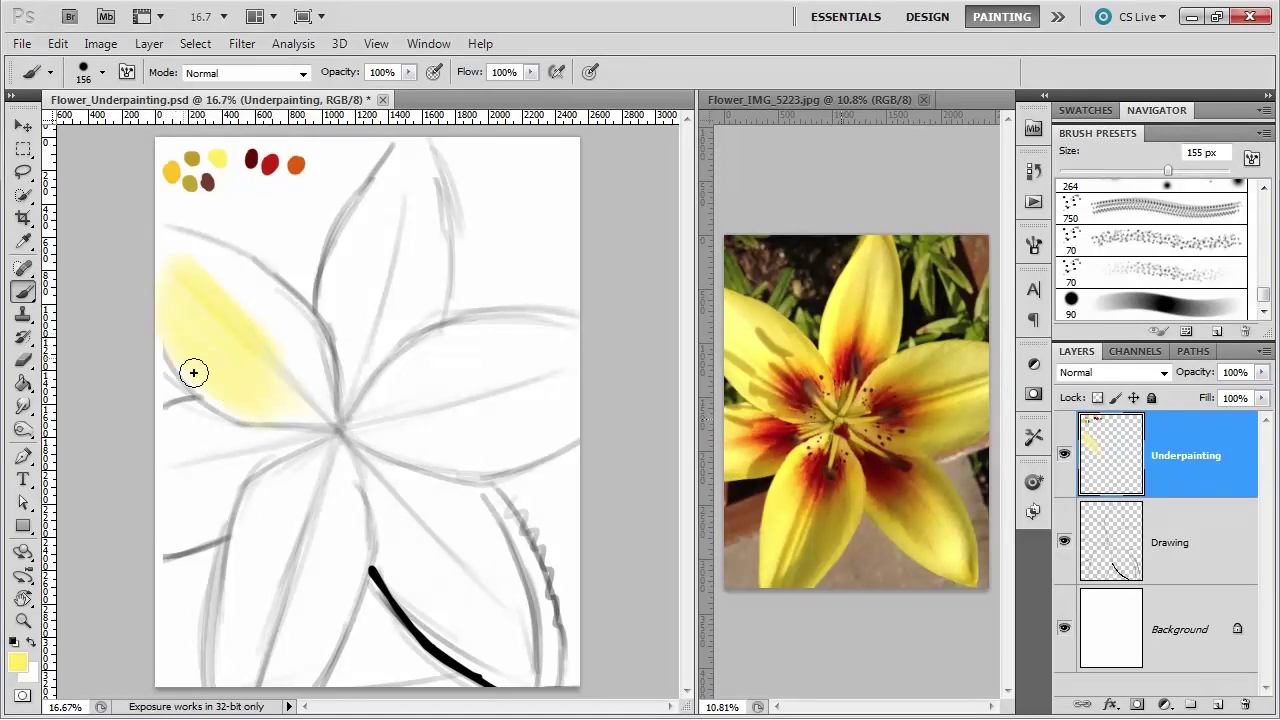
drag(193, 372, 298, 415)
drag(174, 244, 256, 336)
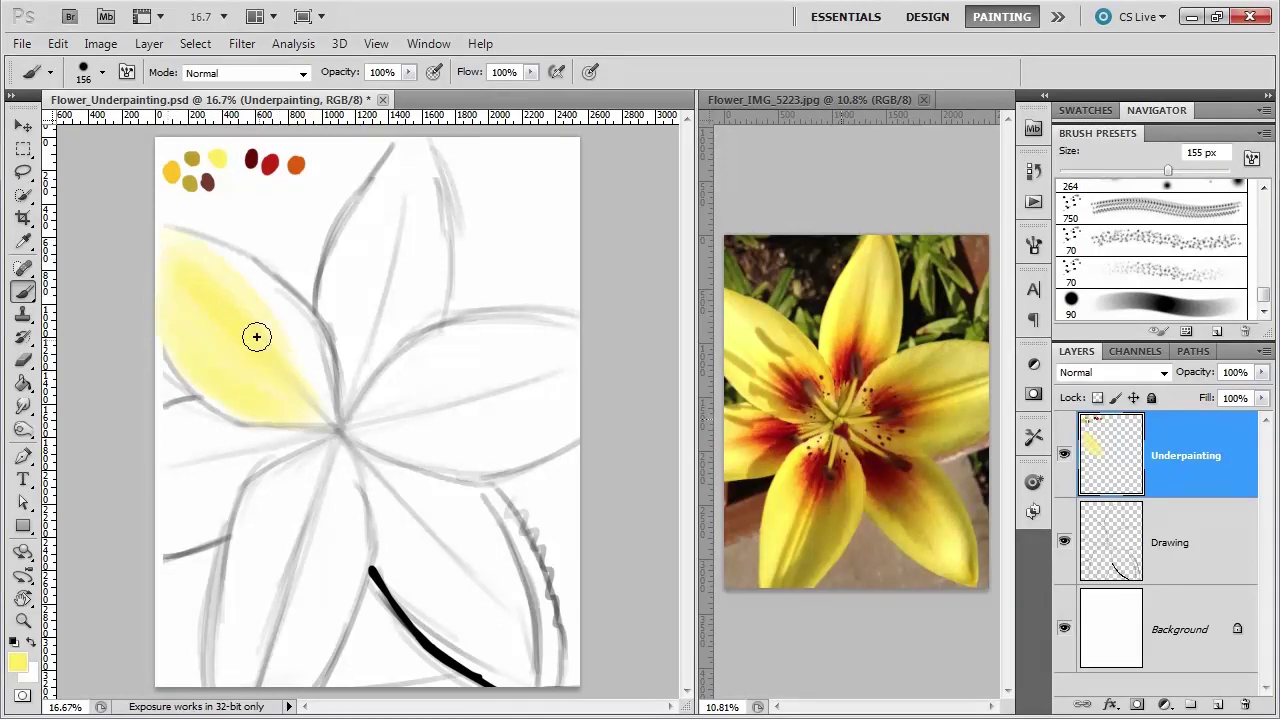
mouse_move(207, 252)
mouse_down()
mouse_move(283, 345)
mouse_move(210, 251)
mouse_move(319, 359)
mouse_move(272, 291)
mouse_move(299, 353)
mouse_up()
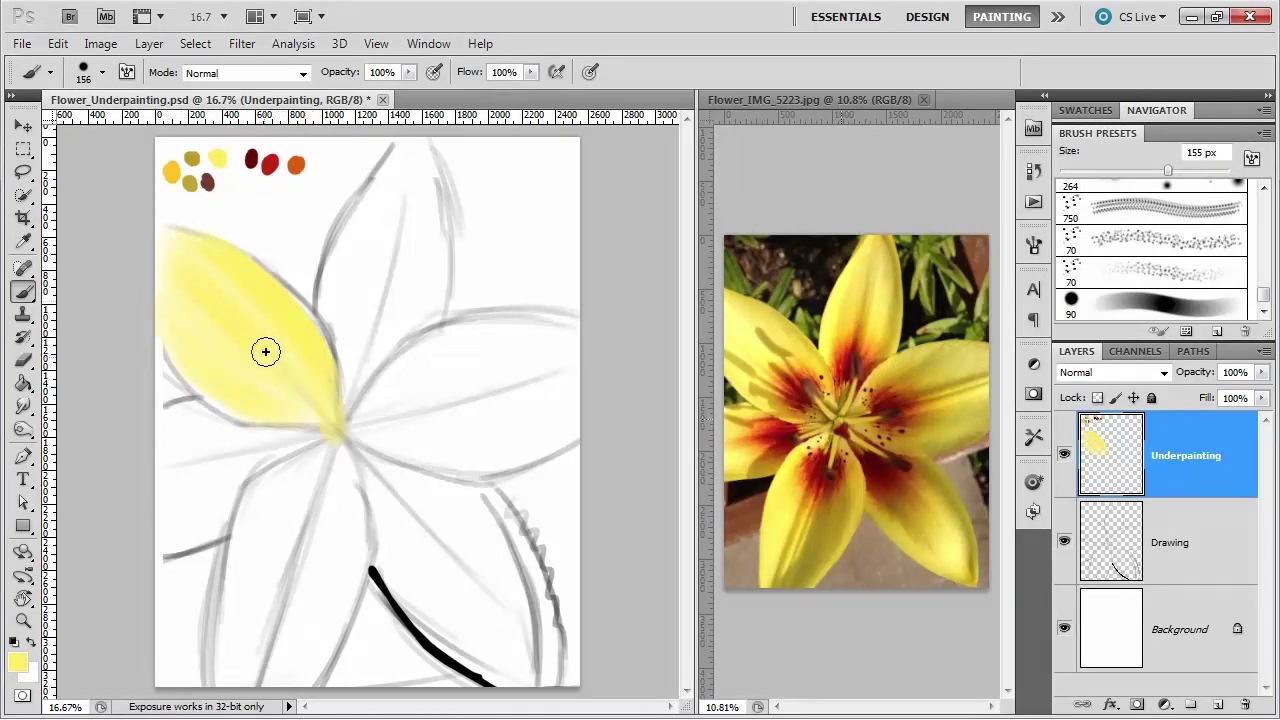
scroll(243, 400, up, 4)
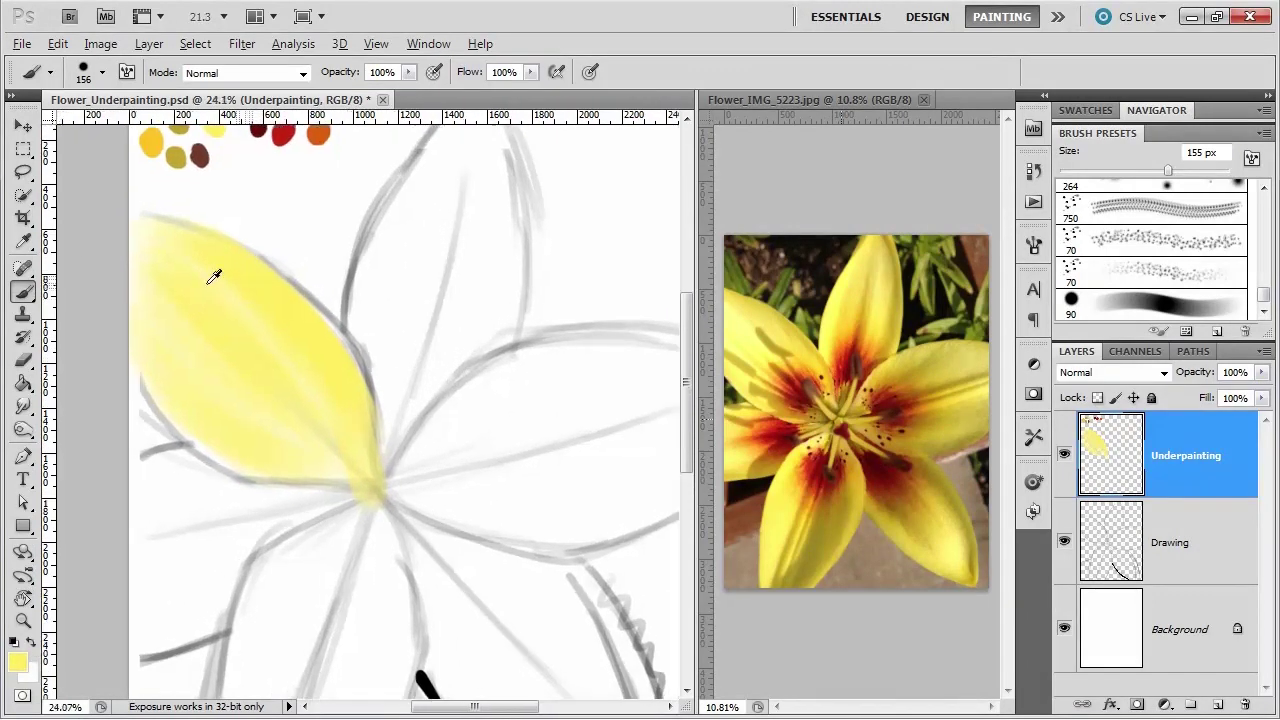
scroll(213, 276, up, 1)
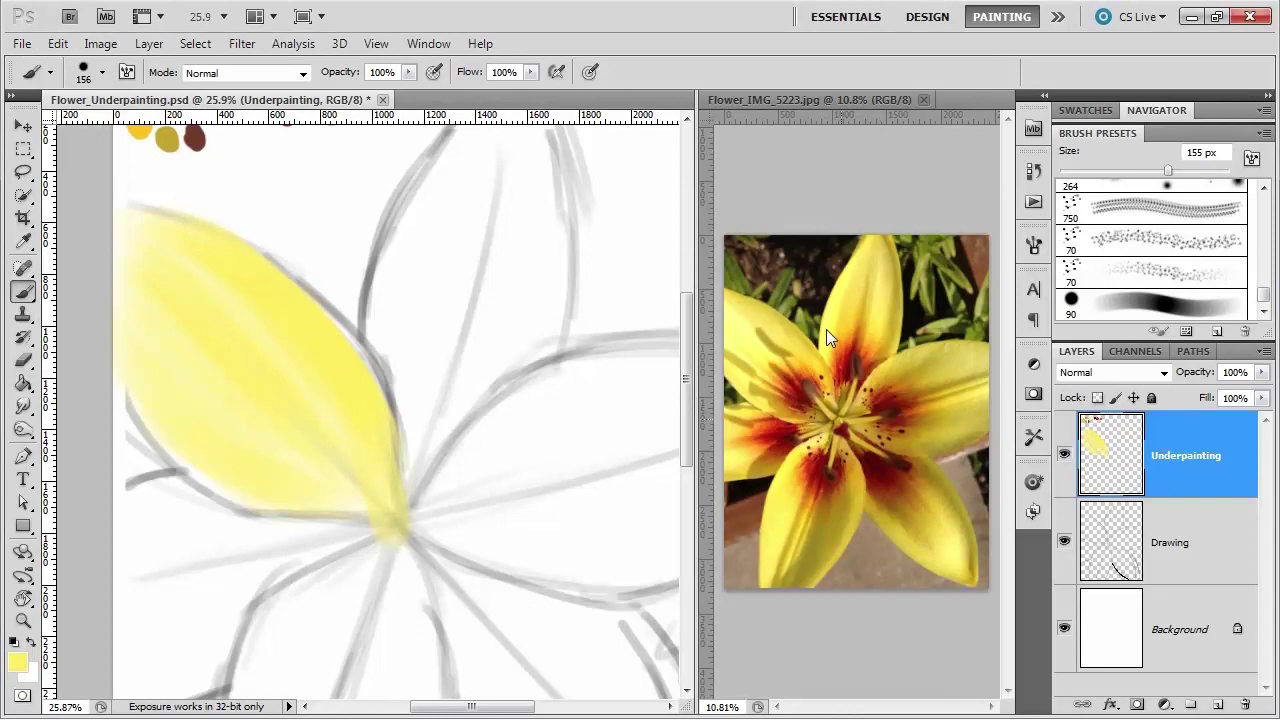
scroll(261, 360, down, 4)
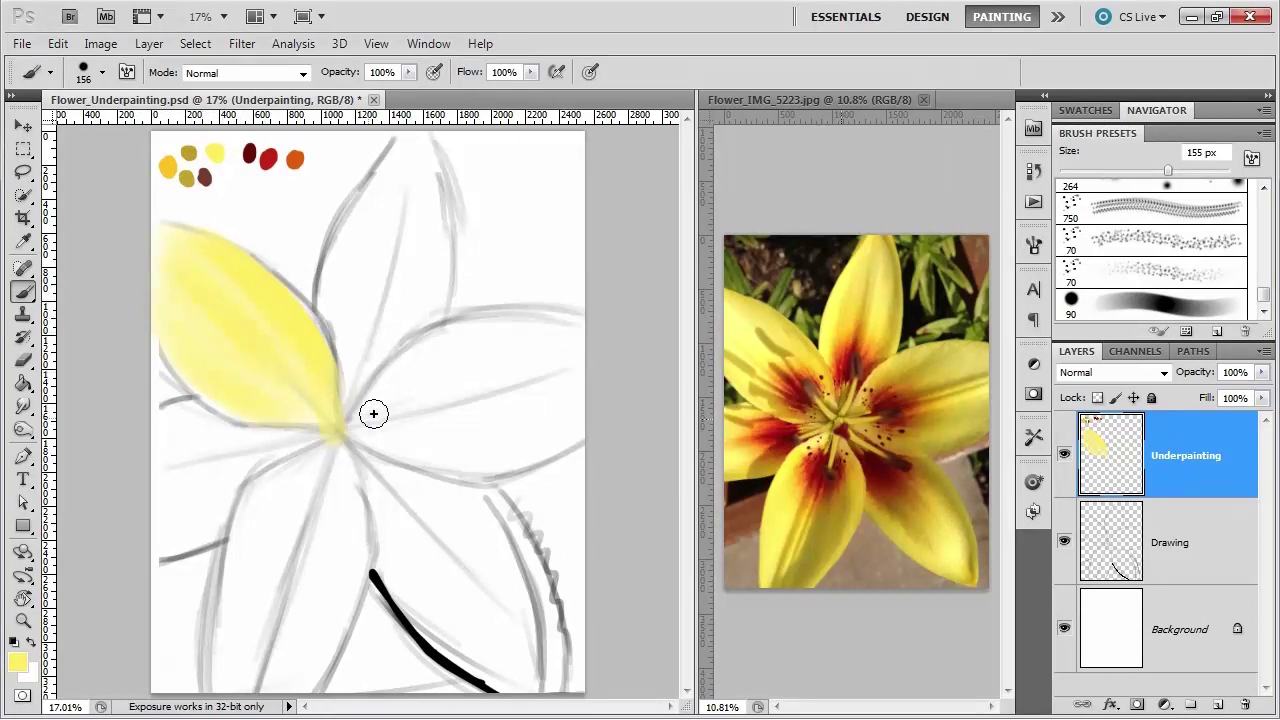
- Add yellow along the petal's lower and left edges, then paint a white highlight streak
mouse_move(253, 402)
mouse_down()
mouse_move(328, 423)
mouse_move(259, 406)
mouse_up()
drag(140, 246, 170, 290)
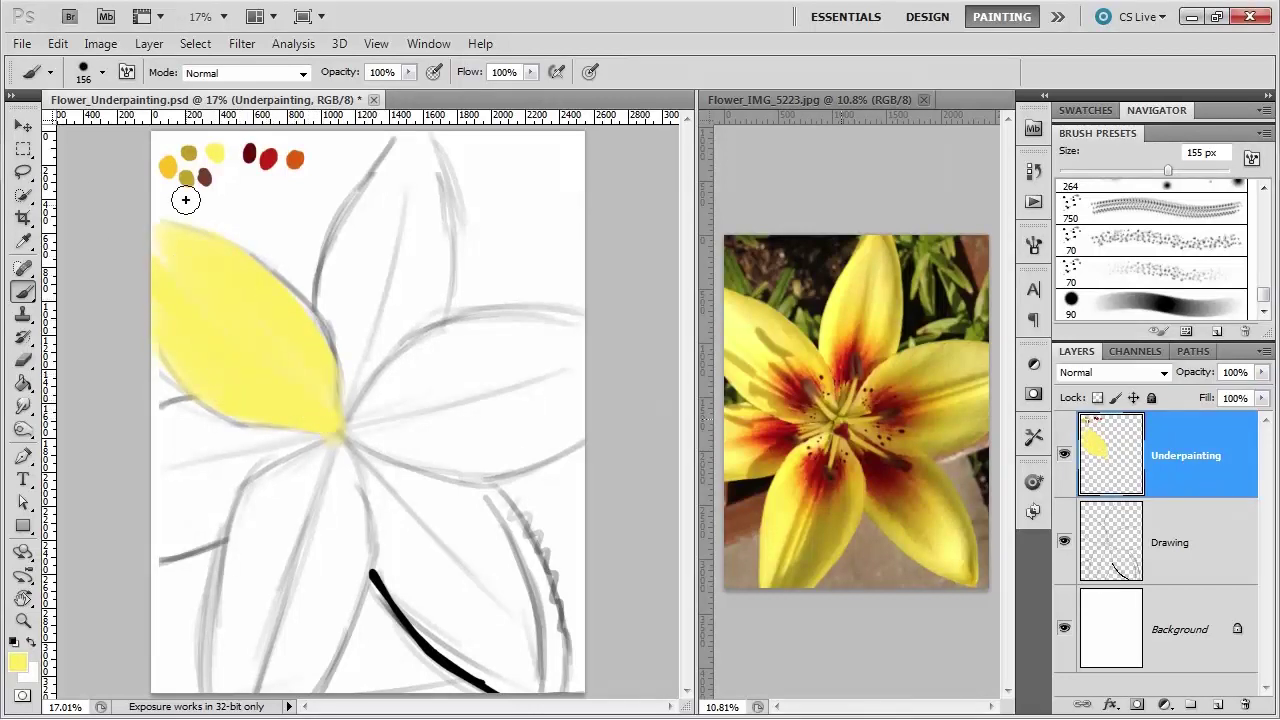
alt+click(216, 154)
alt+click(243, 215)
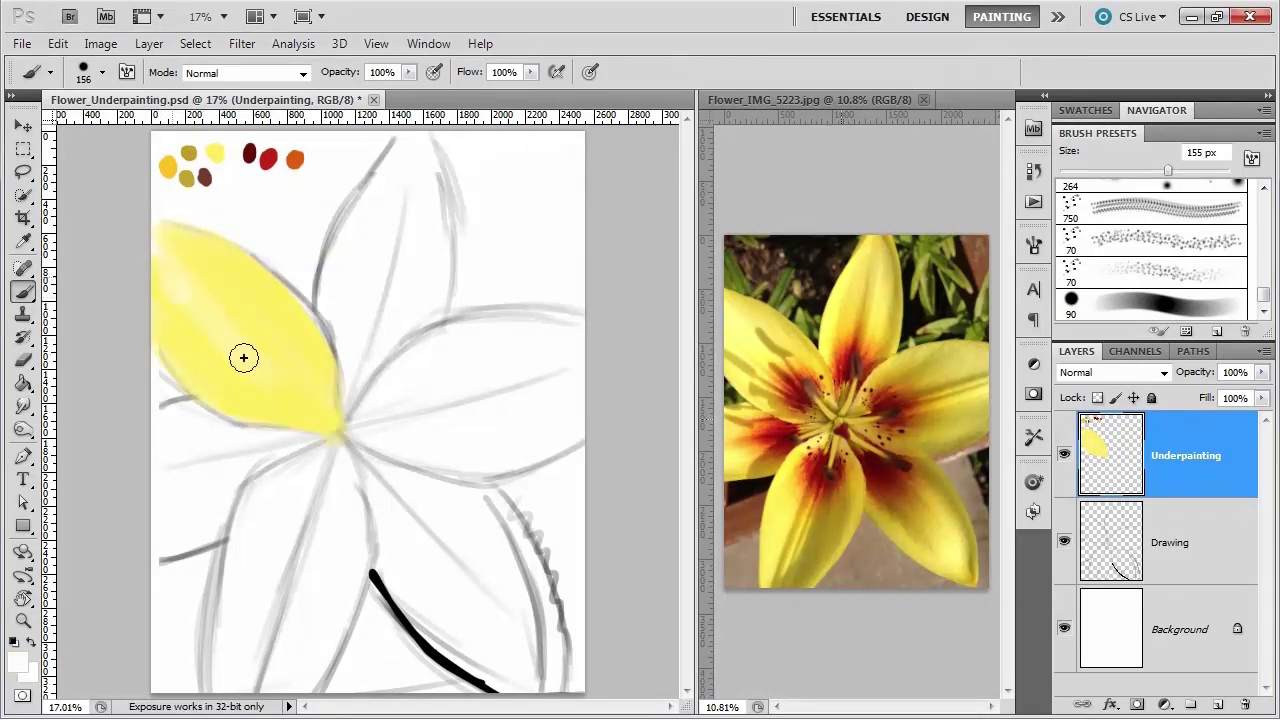
drag(243, 357, 175, 249)
- Switch to the deeper golden yellow from the palette and shrink the brush to about 49 px
alt+click(205, 270)
alt+click(168, 168)
key(bracketleft)
key(bracketleft)
key(bracketleft)
key(bracketleft)
key(bracketleft)
key(bracketleft)
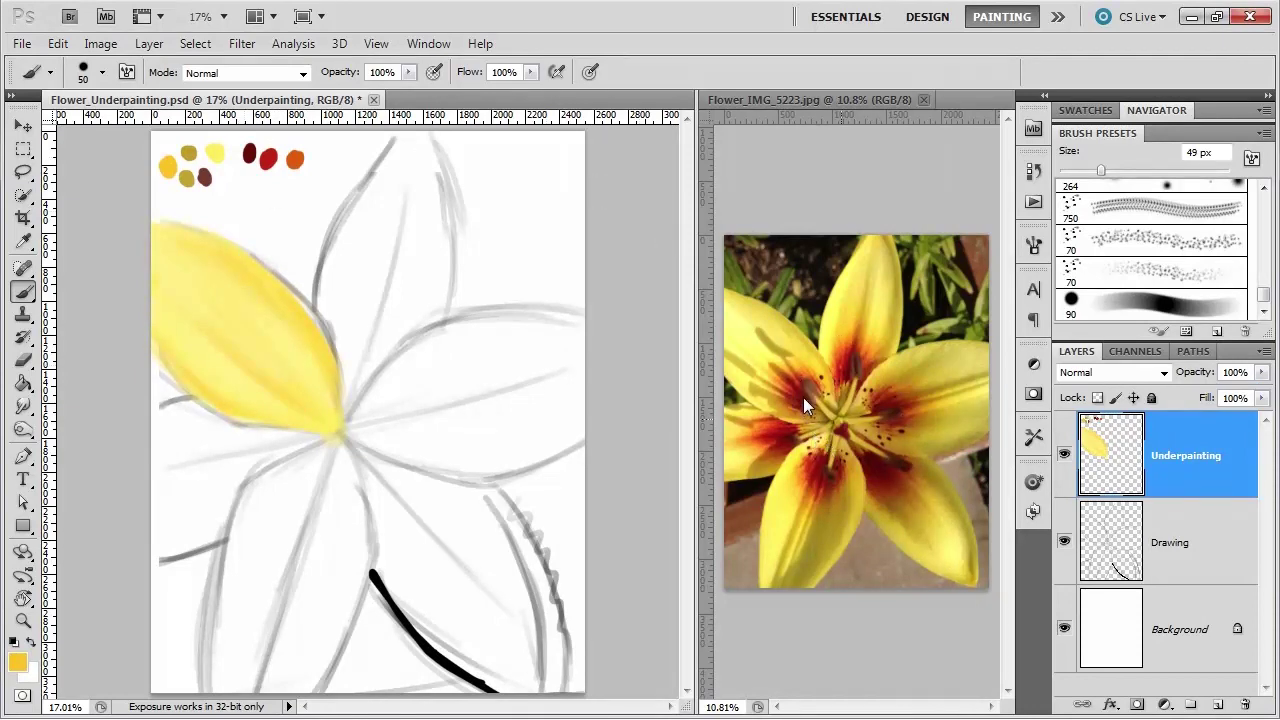
- Sample the red palette dab and paint an orange-red blush near the petal's base with a 115 px brush
alt+click(264, 160)
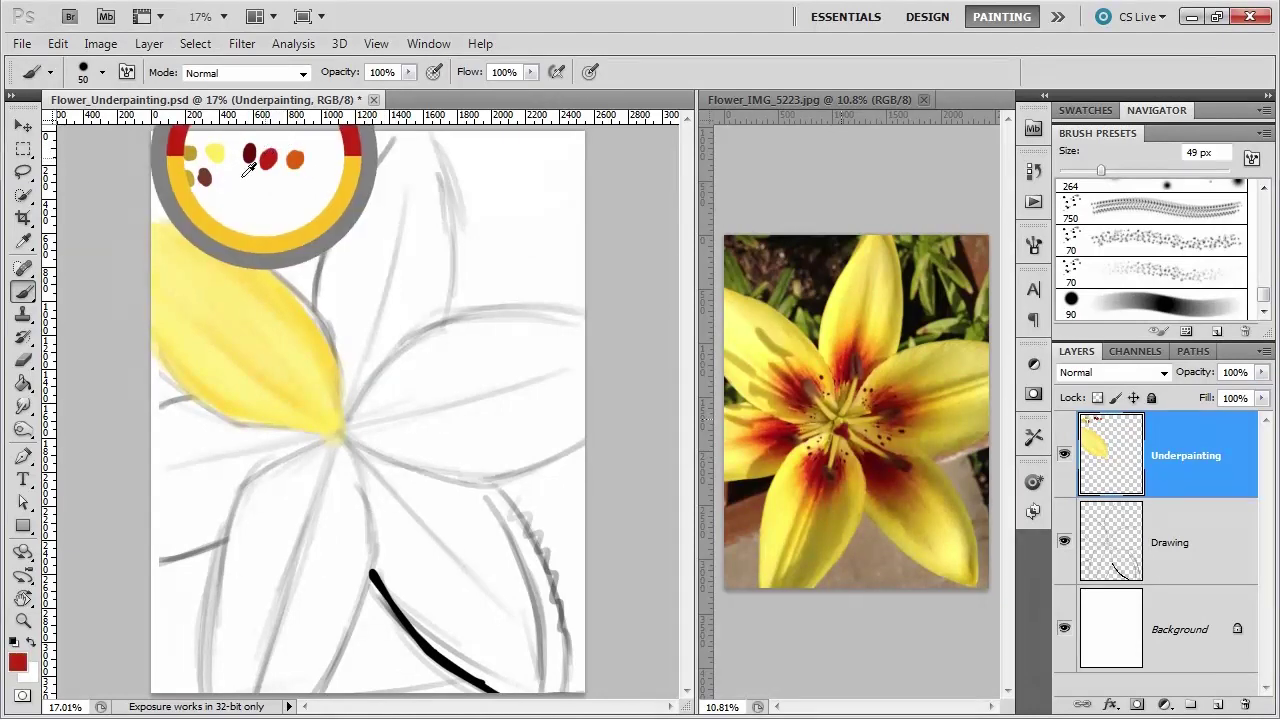
drag(286, 270, 306, 270)
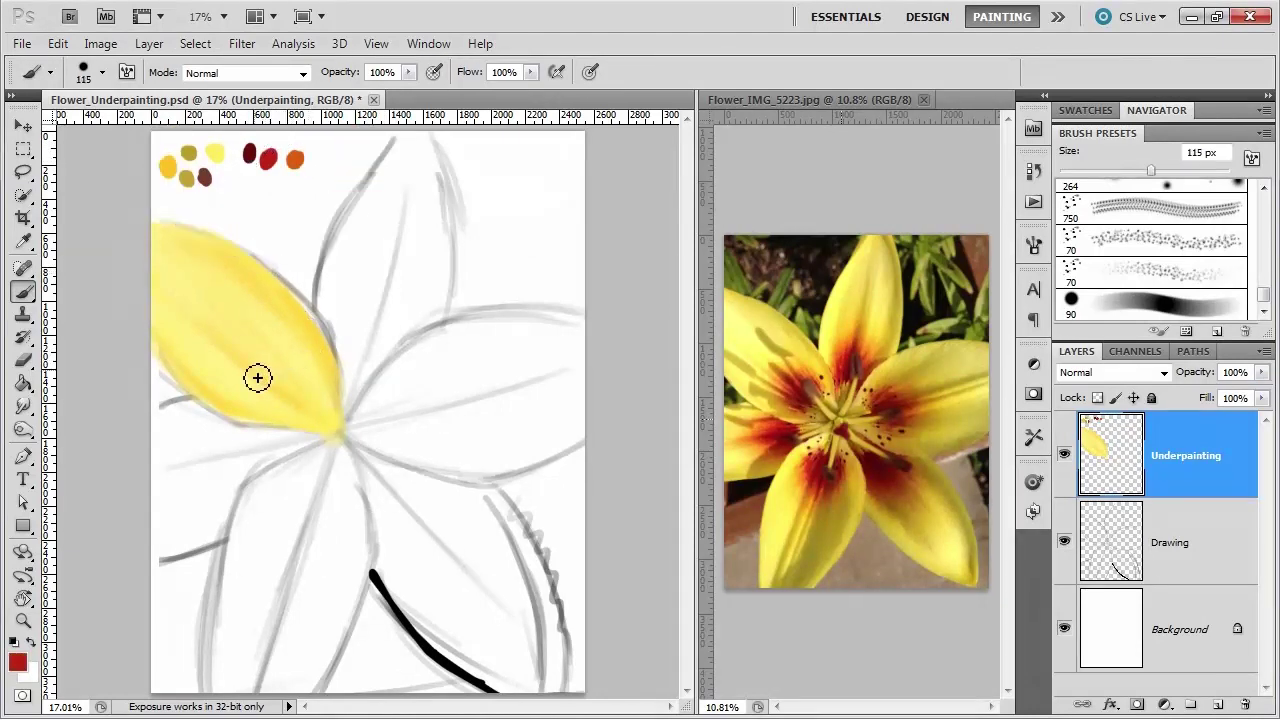
mouse_move(269, 373)
mouse_down()
mouse_move(294, 402)
mouse_move(265, 377)
mouse_move(315, 403)
mouse_move(255, 345)
mouse_move(301, 401)
mouse_move(258, 388)
mouse_move(282, 408)
mouse_move(228, 382)
mouse_move(298, 406)
mouse_move(232, 390)
mouse_move(301, 402)
mouse_move(303, 357)
mouse_up()
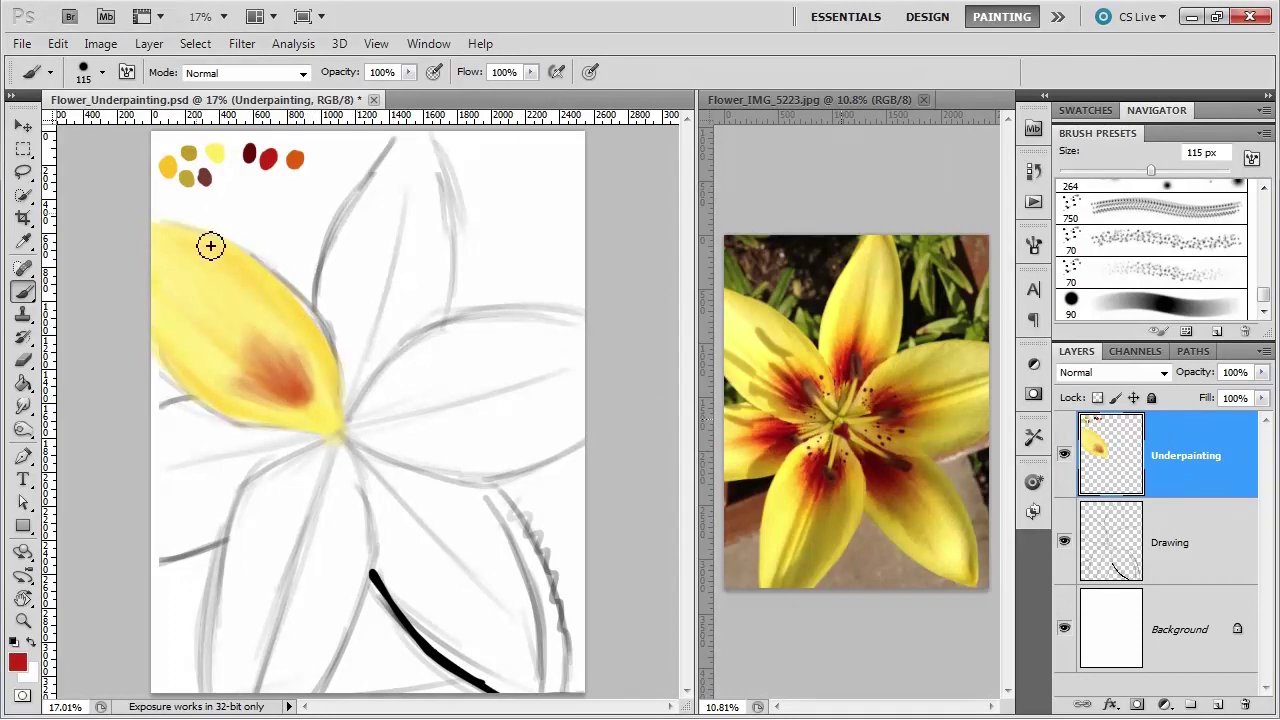